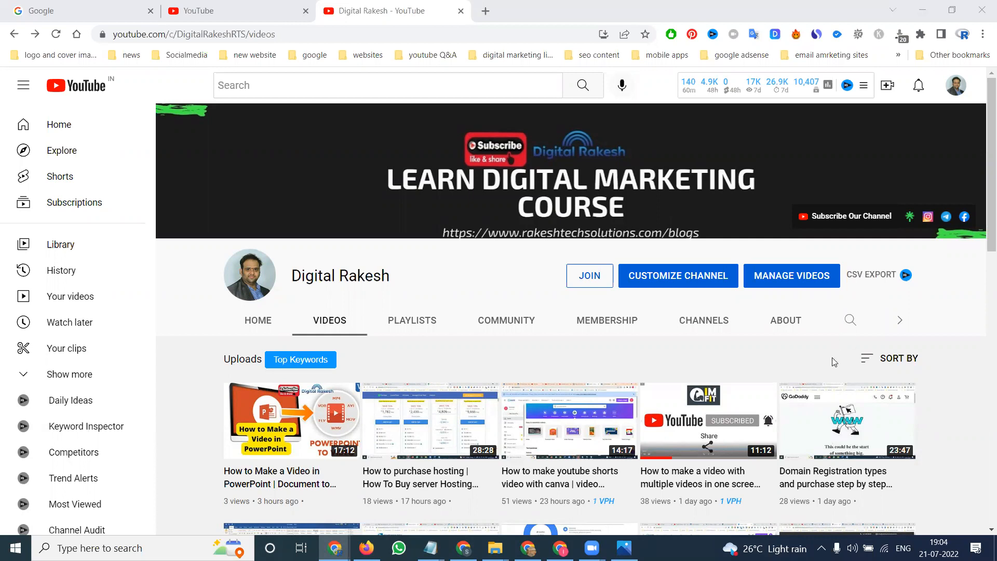
# - Open youtube.com in a new browser tab
pyautogui.click(560, 548)
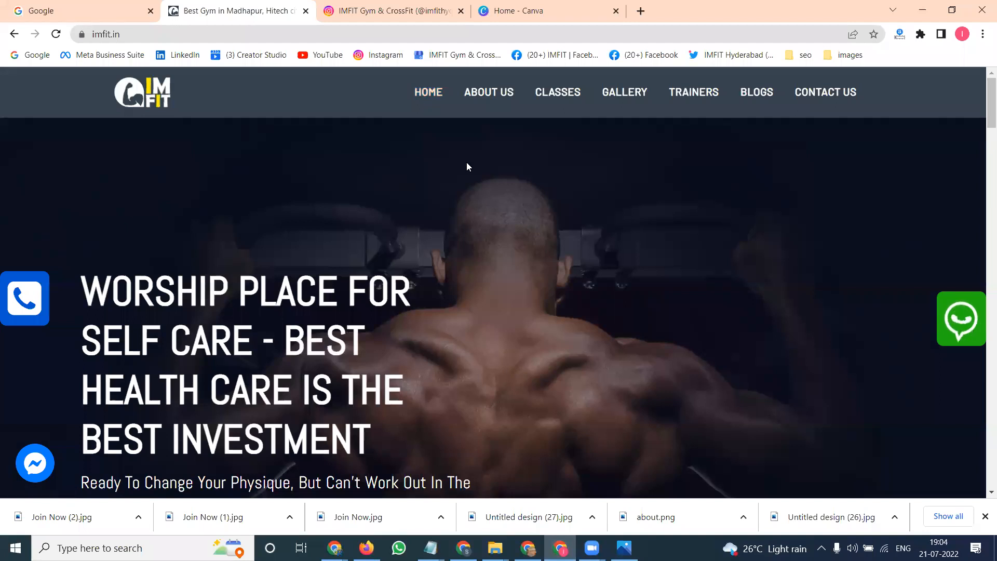
pyautogui.click(641, 10)
pyautogui.write('youtube.com')
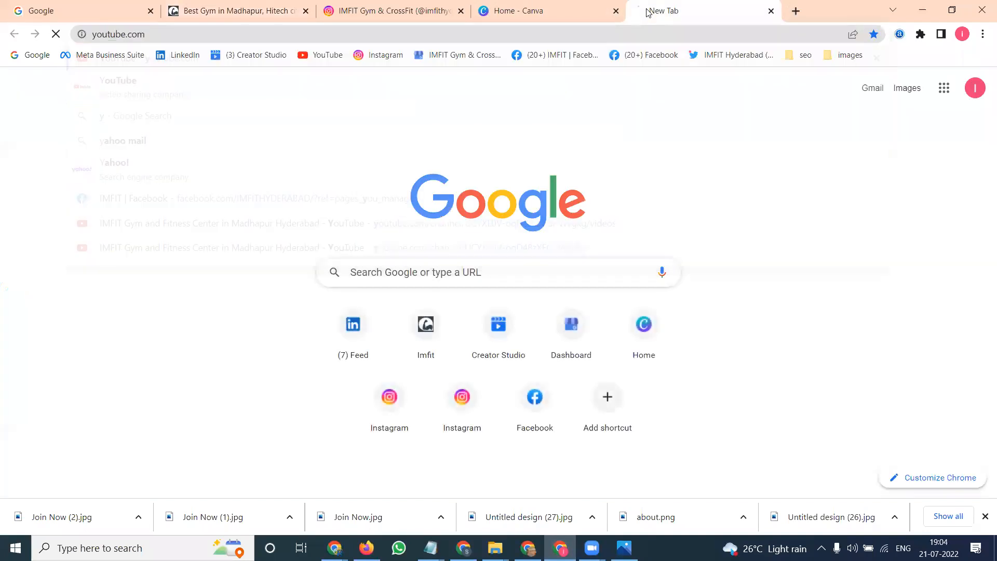
pyautogui.press('Return')
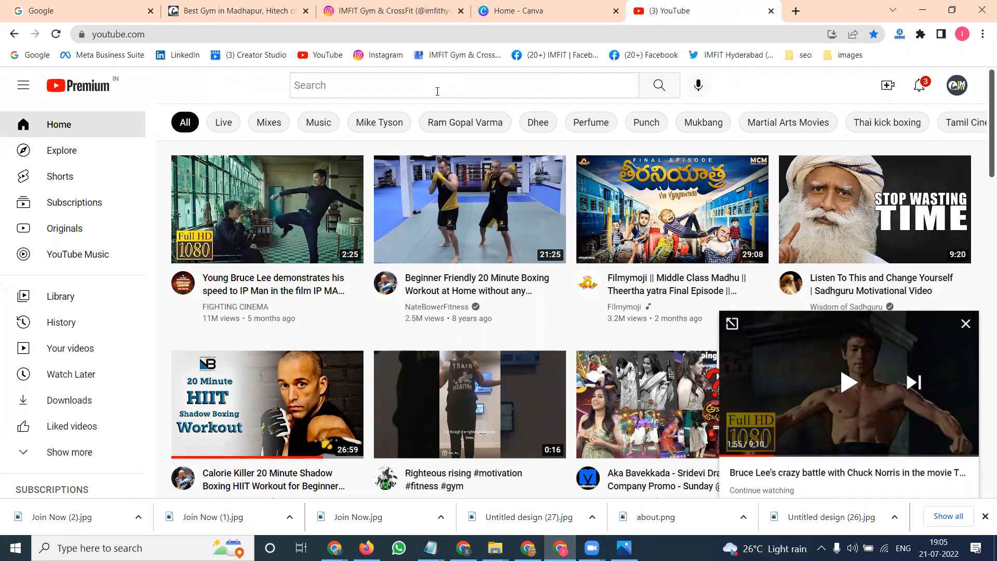
# - Create a blank YouTube Video design from the Video category in Canva
pyautogui.click(510, 11)
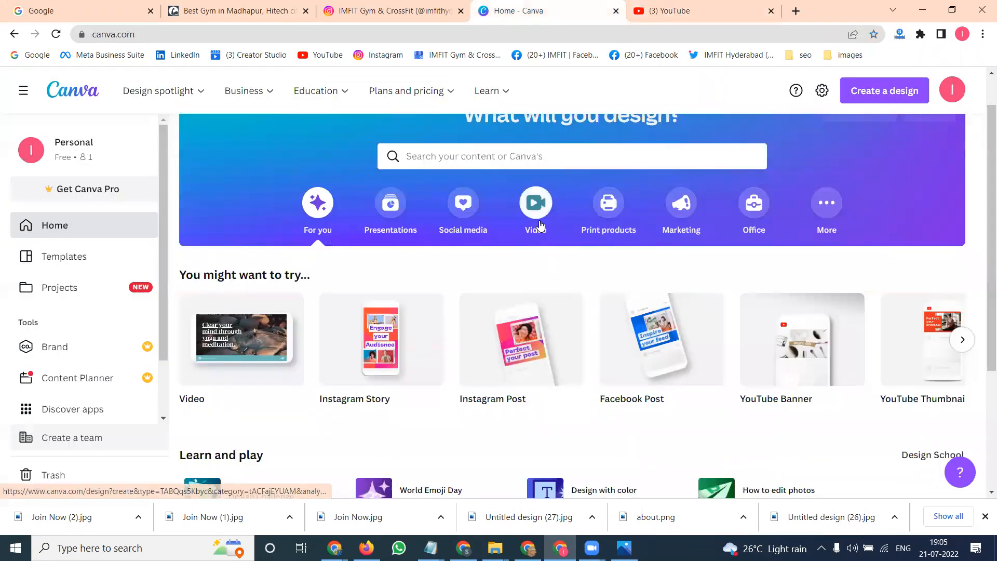
pyautogui.click(535, 203)
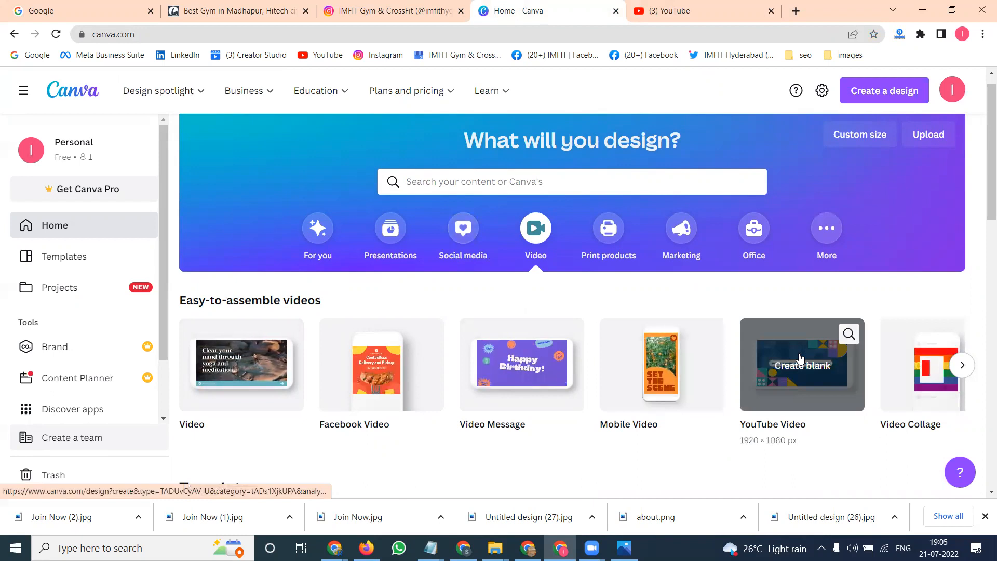
pyautogui.click(800, 358)
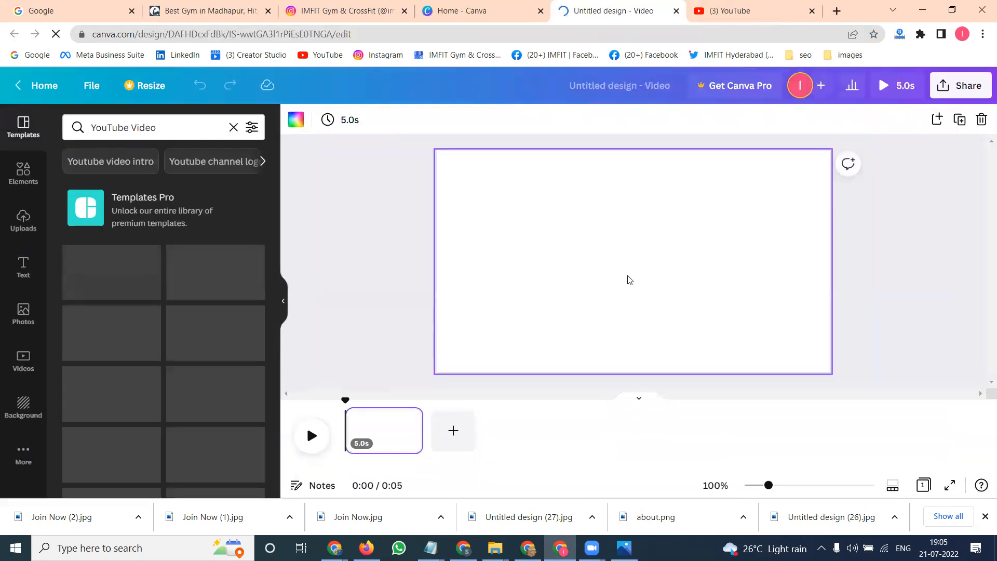
# - Upload the imfit cover image from the Projects (F:) imfit folder to the design's uploads
pyautogui.click(27, 222)
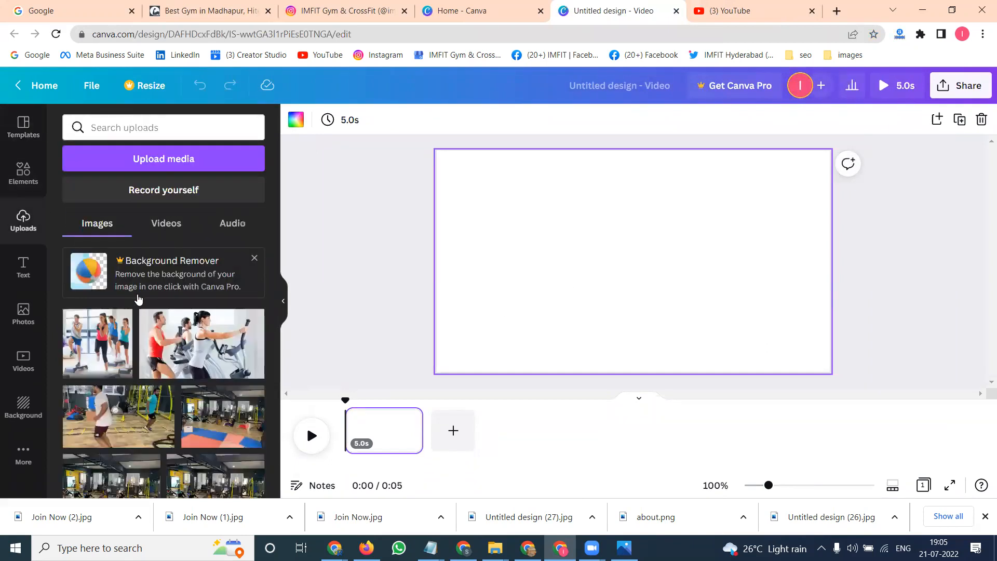
pyautogui.scroll(-5, 193, 357)
pyautogui.scroll(-8, 192, 358)
pyautogui.scroll(-6, 193, 357)
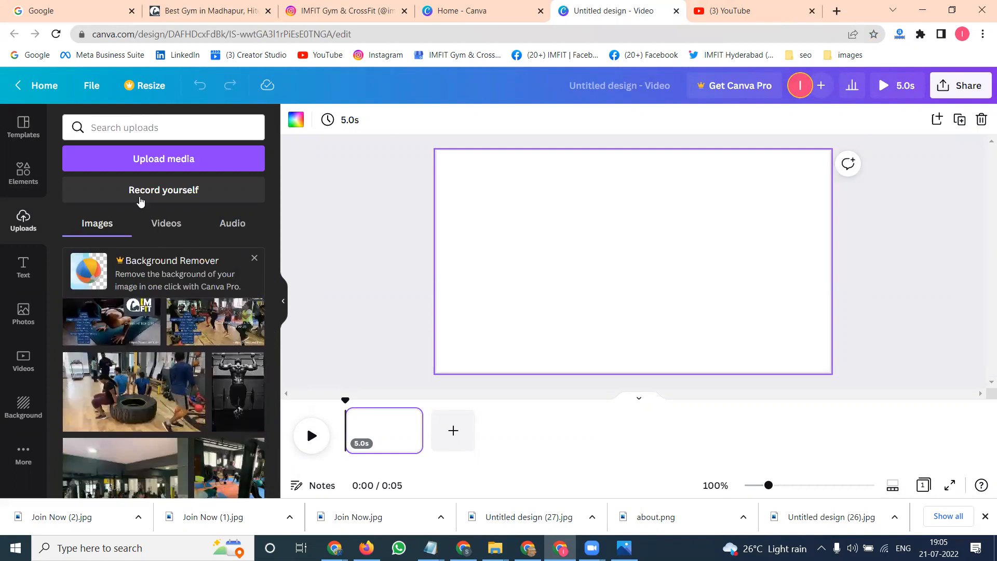
pyautogui.click(140, 160)
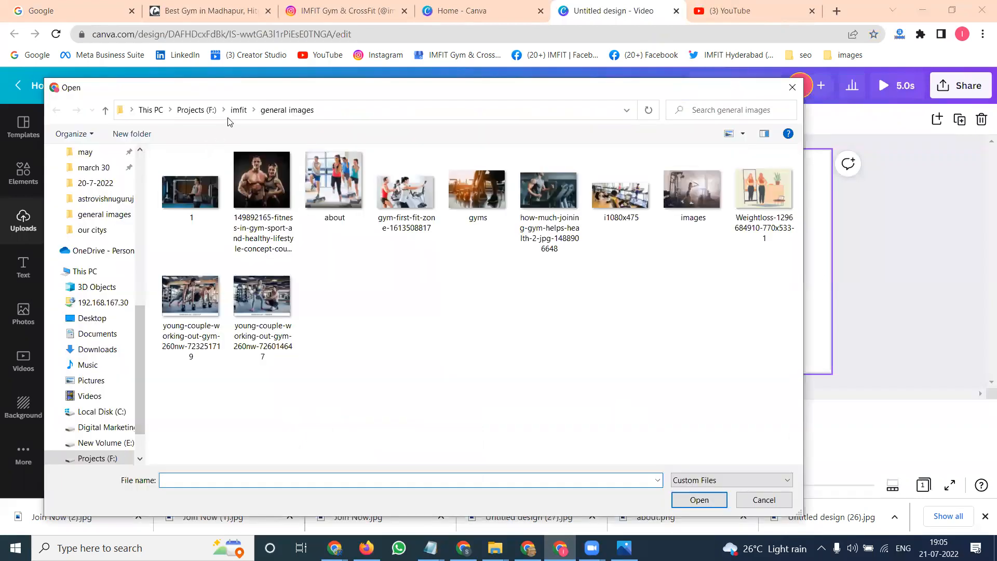
pyautogui.click(238, 107)
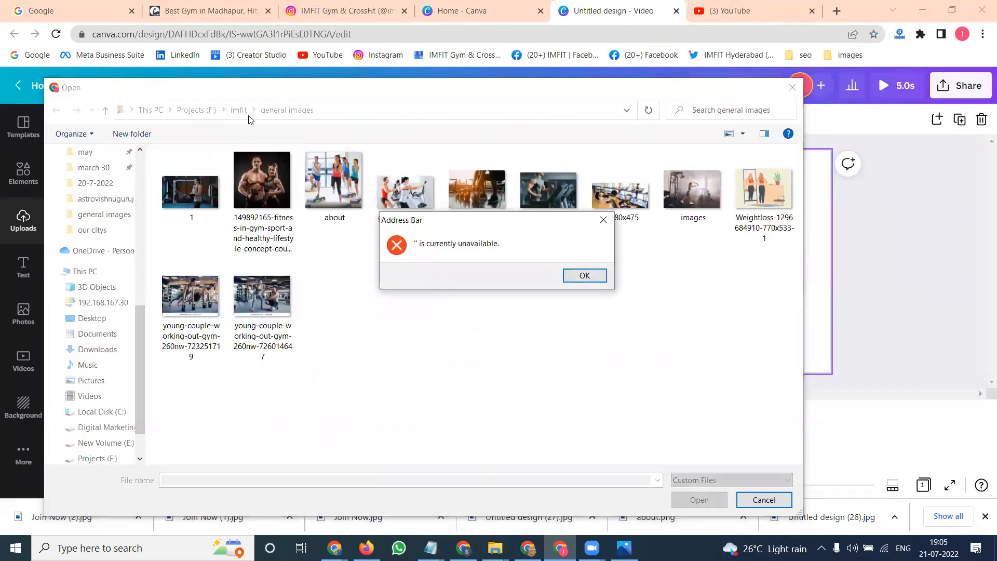
pyautogui.click(584, 276)
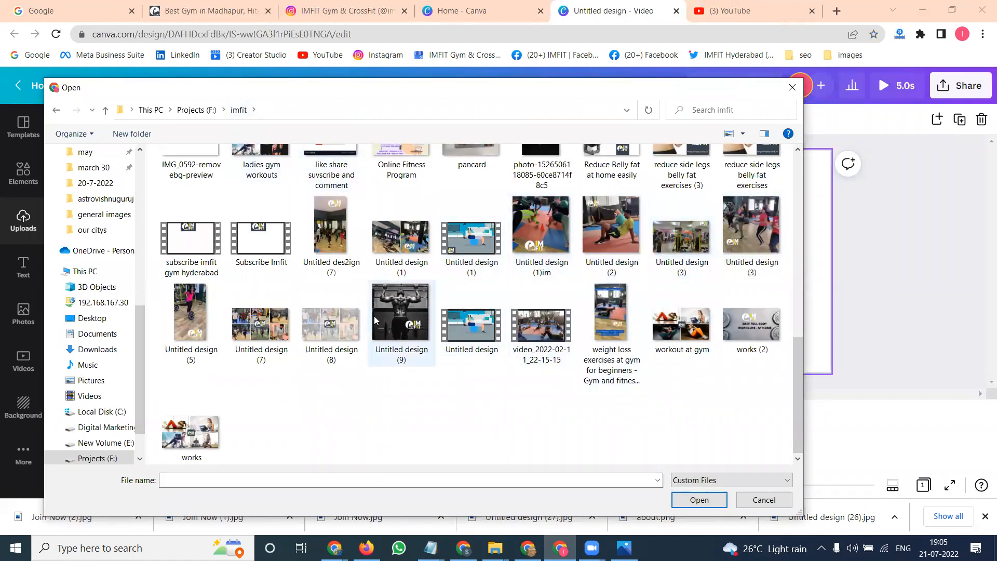
pyautogui.scroll(3, 370, 322)
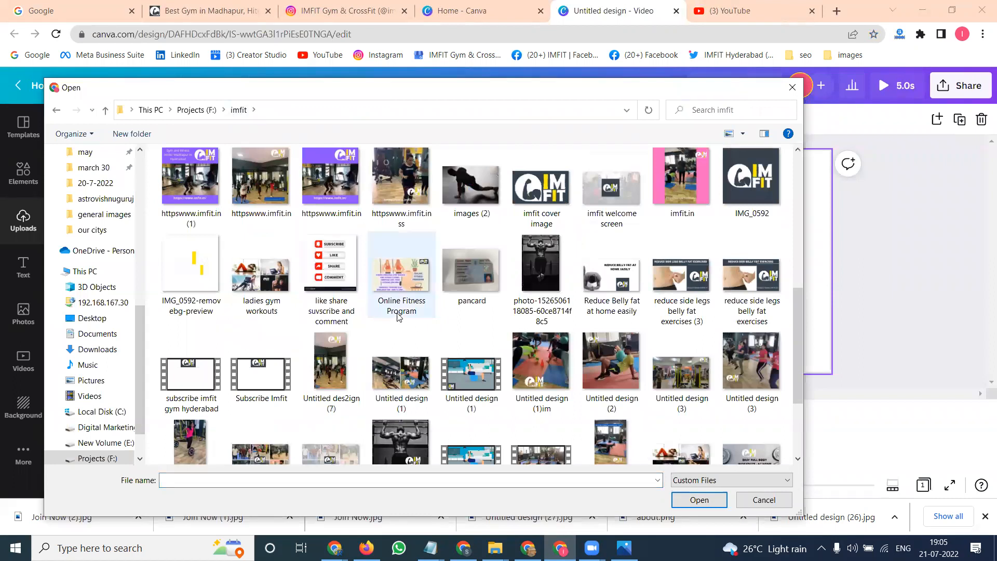
pyautogui.doubleClick(612, 189)
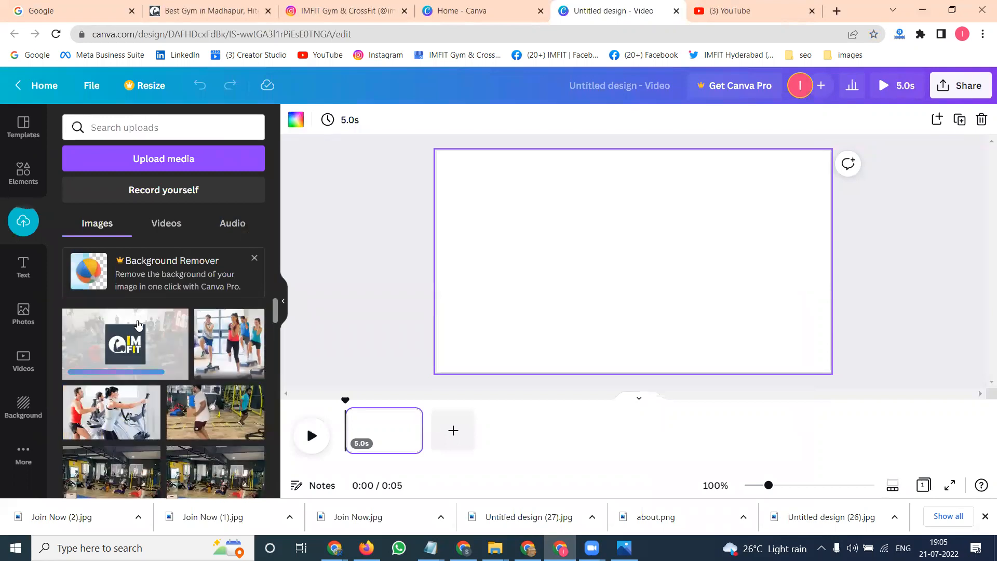
# - Add the imfit cover image to the first page and set it as the page background
pyautogui.click(138, 325)
pyautogui.rightClick(623, 231)
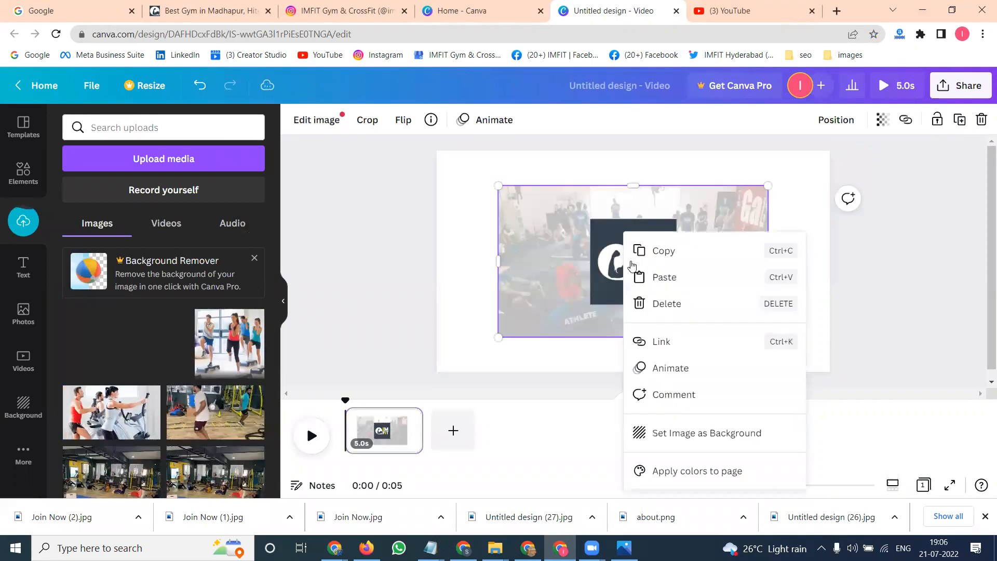
pyautogui.click(674, 438)
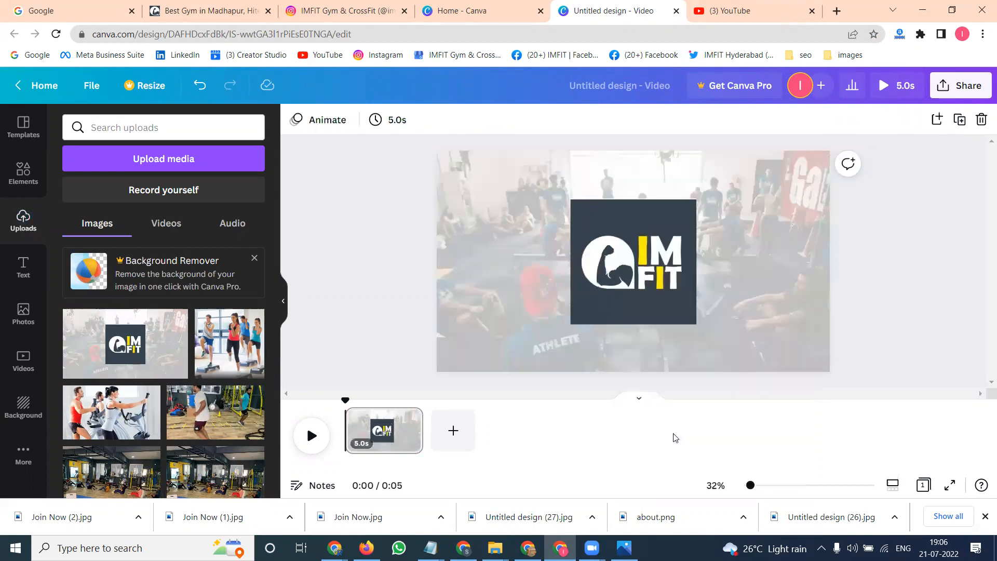
# - Add a second page and upload the clean & press video from the imfit > 2022 > 20-7-2022 folder
pyautogui.click(470, 439)
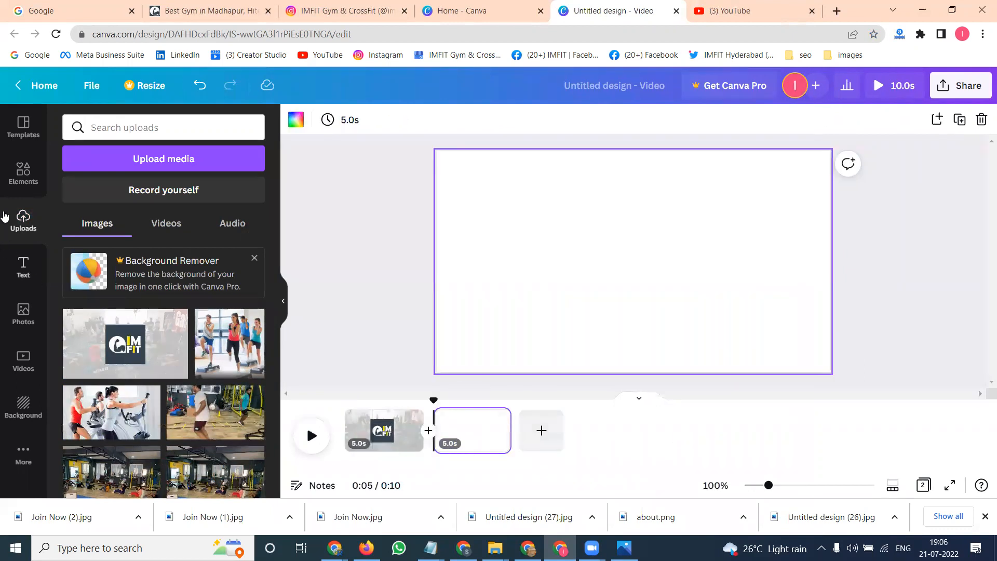
pyautogui.click(121, 175)
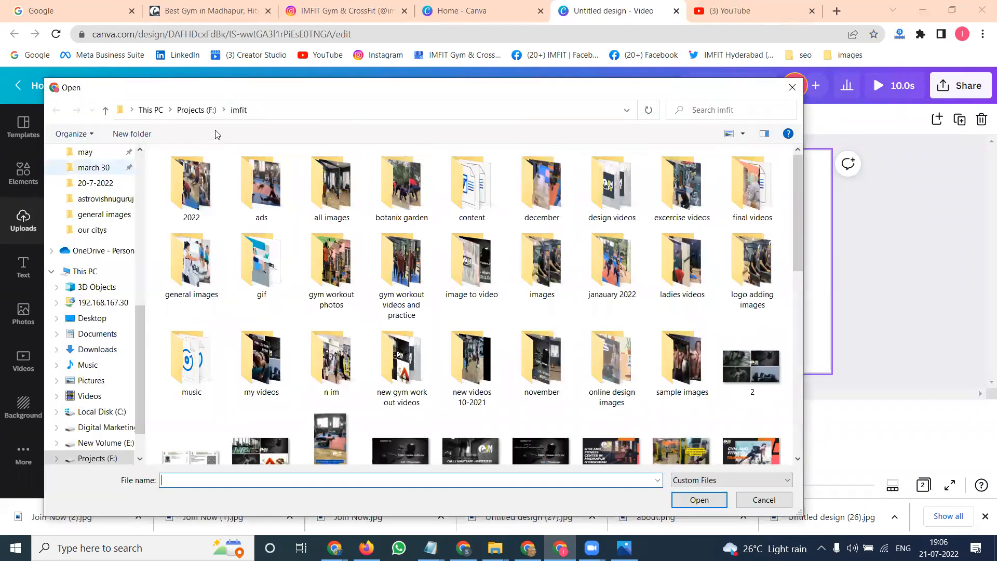
pyautogui.doubleClick(192, 187)
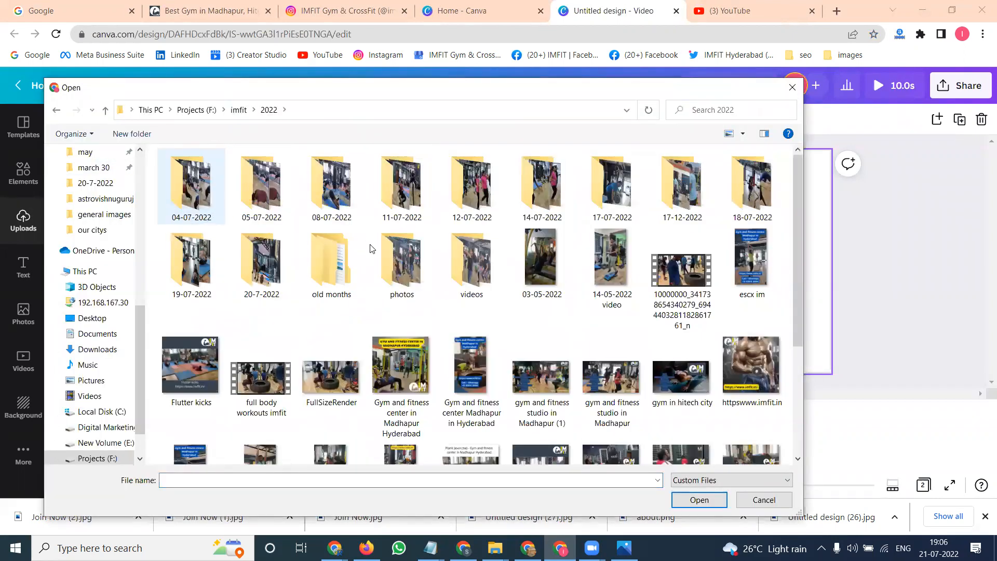
pyautogui.doubleClick(270, 260)
pyautogui.click(270, 261)
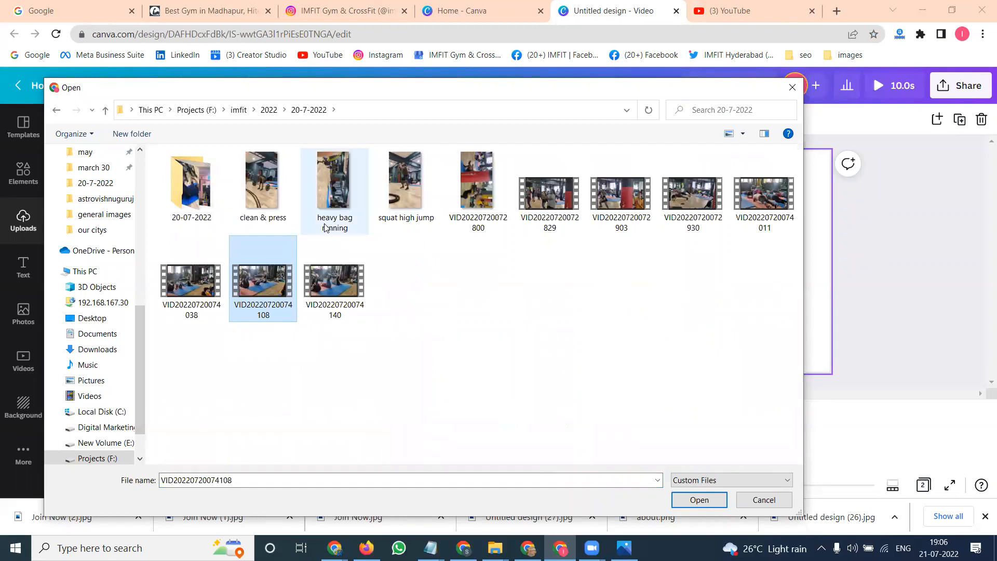
pyautogui.doubleClick(277, 216)
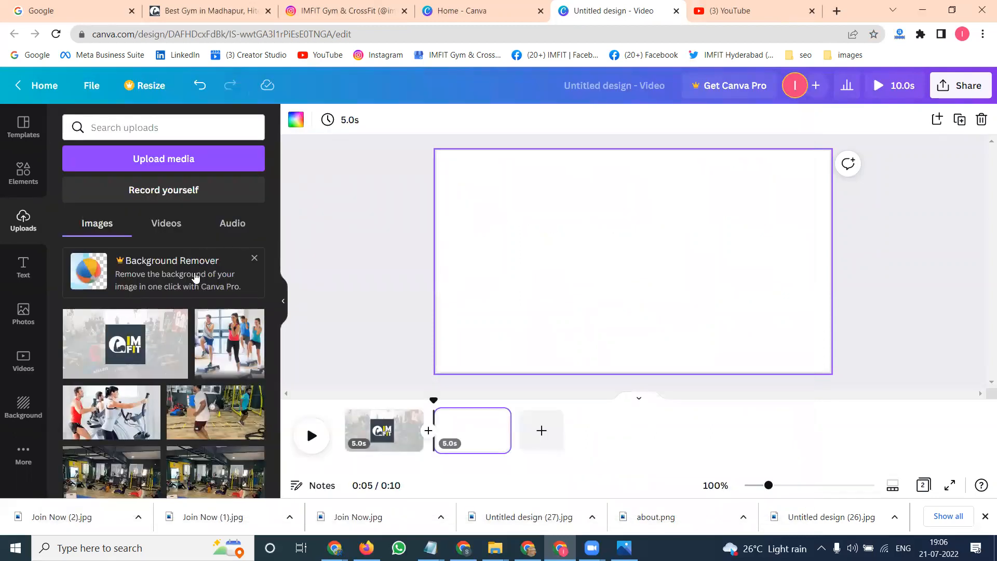
pyautogui.click(166, 223)
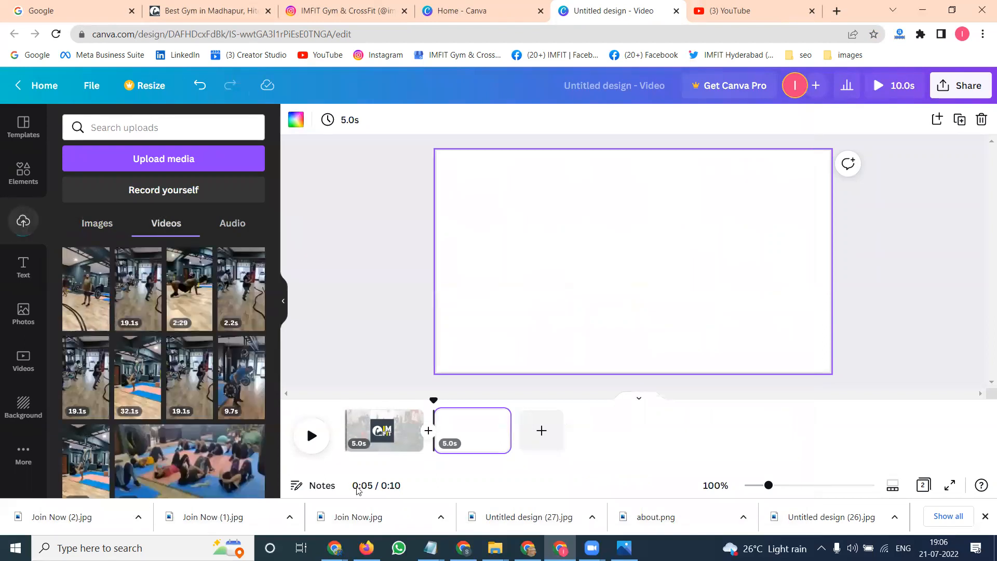
# - Preview the clean & press video from the 20-7-2022 folder in File Explorer
pyautogui.moveTo(495, 548)
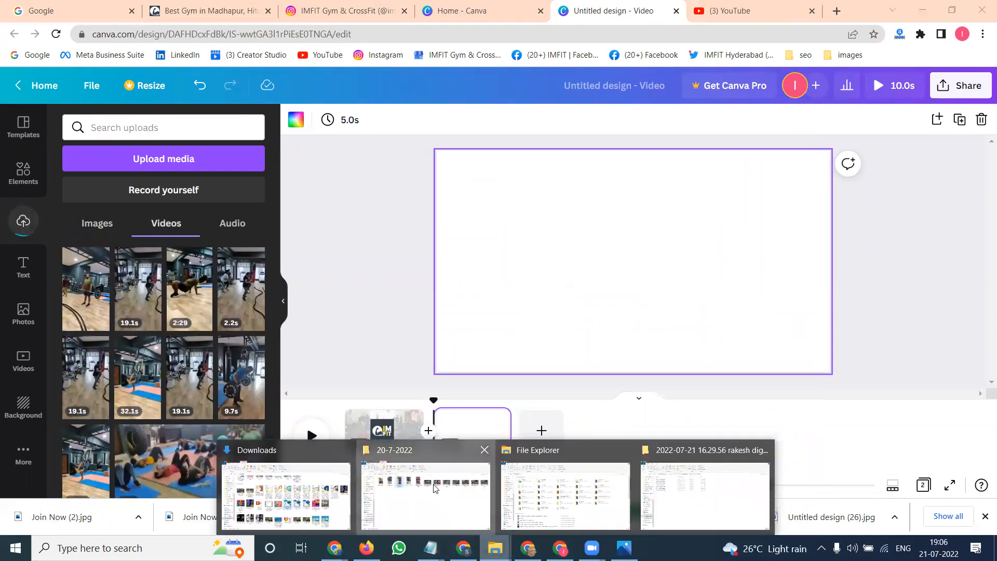
pyautogui.click(417, 461)
pyautogui.doubleClick(220, 190)
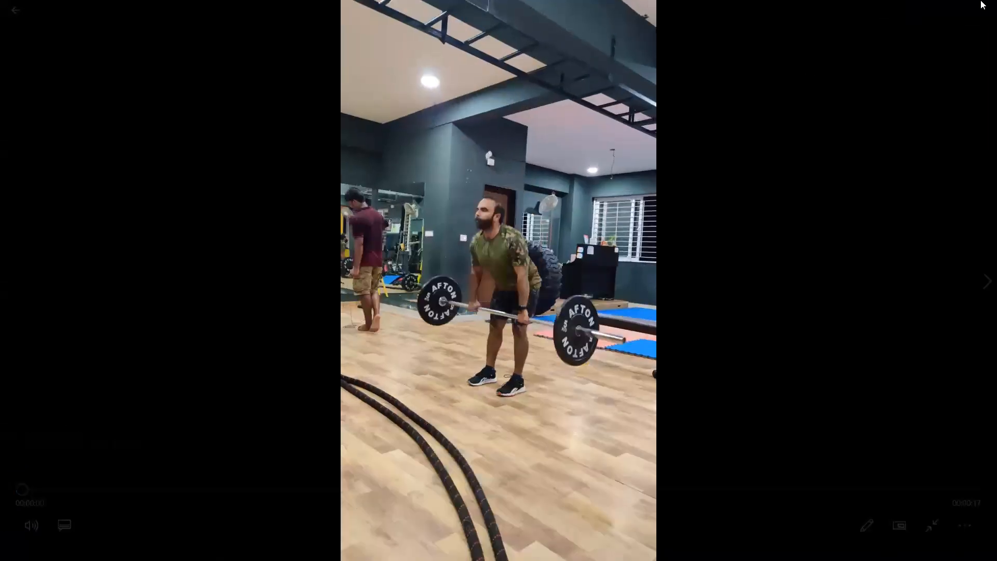
pyautogui.click(981, 11)
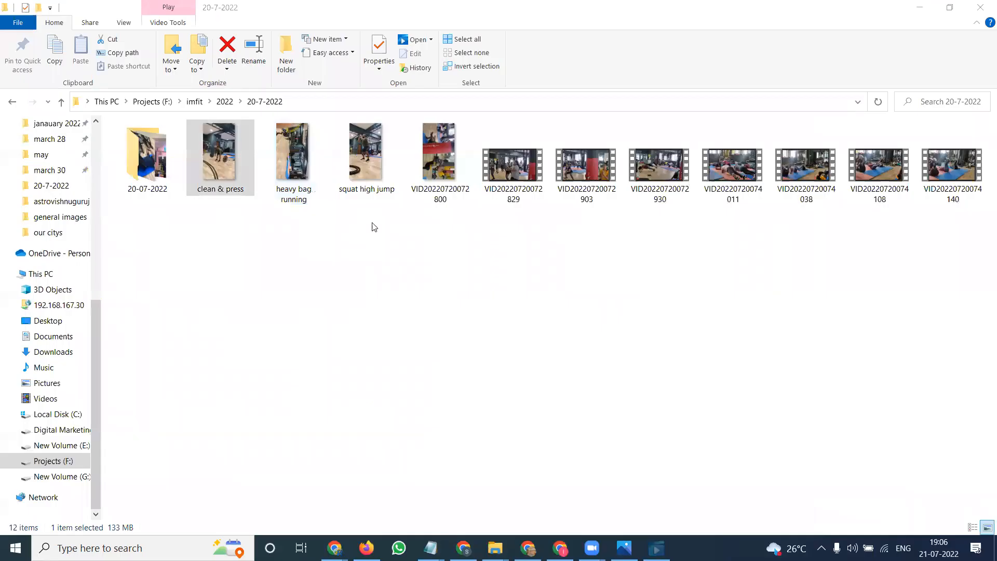
pyautogui.click(229, 190)
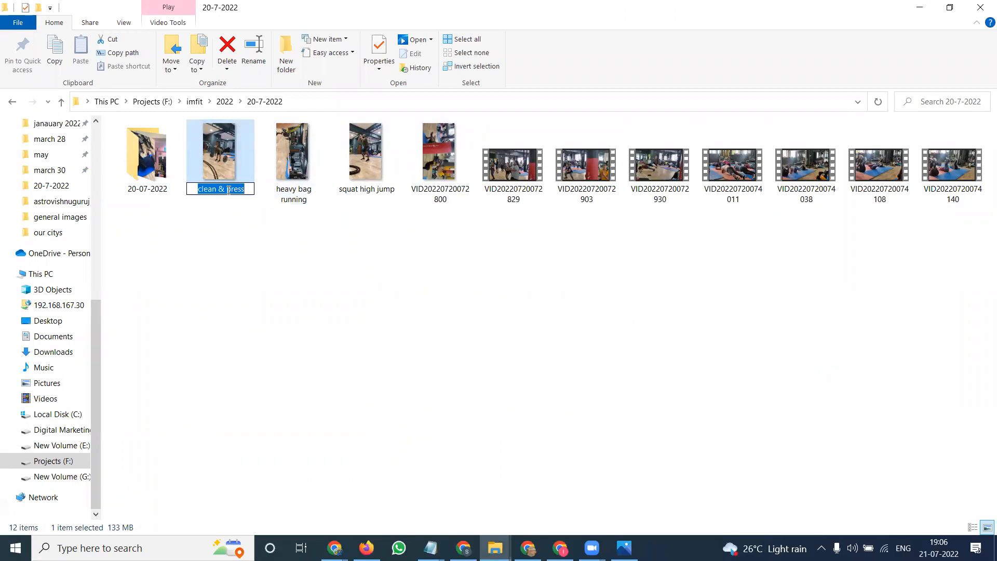
pyautogui.click(919, 7)
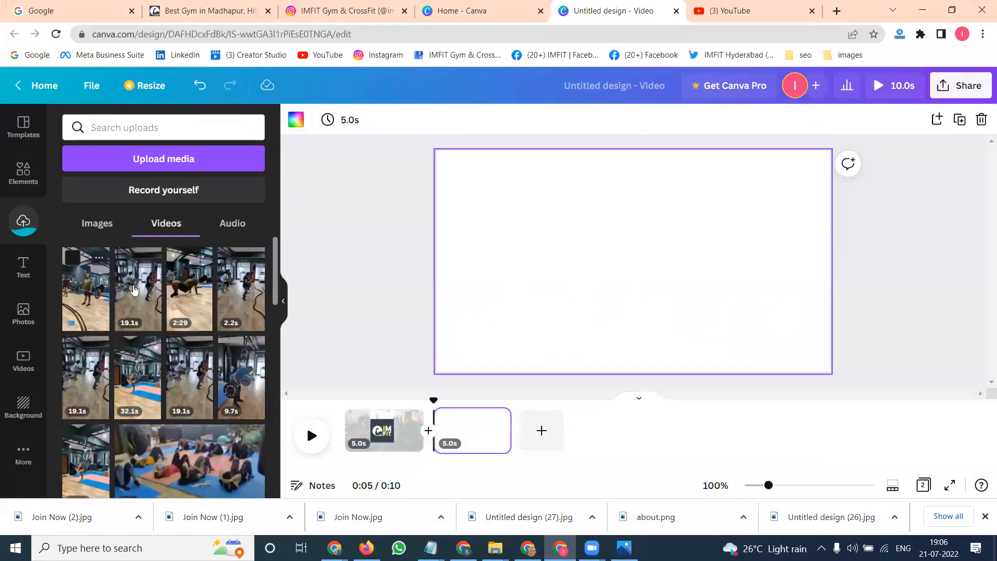
# - Place the uploaded clean & press video on the second page and nudge it slightly up and left
pyautogui.click(93, 285)
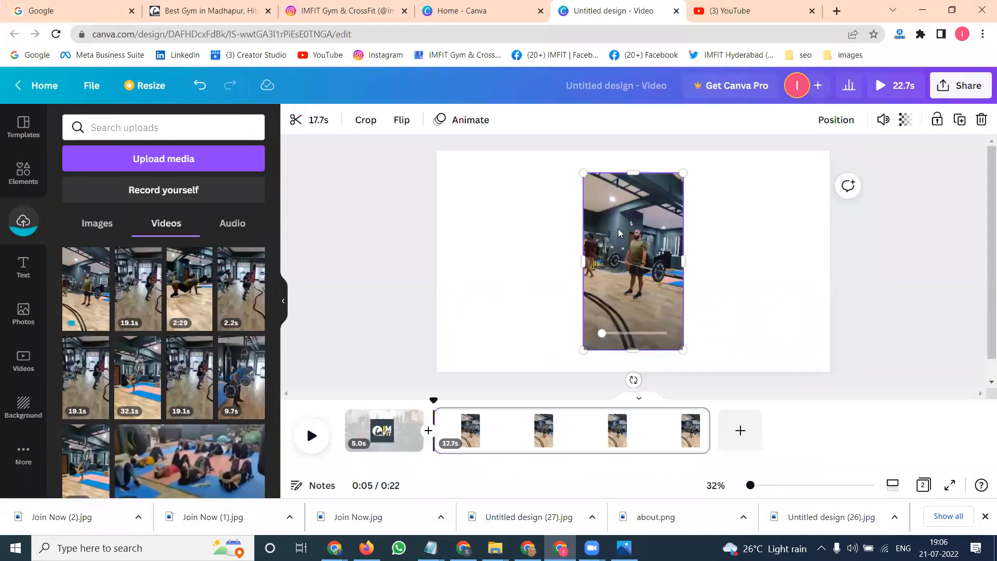
pyautogui.moveTo(615, 226); pyautogui.dragTo(598, 210)
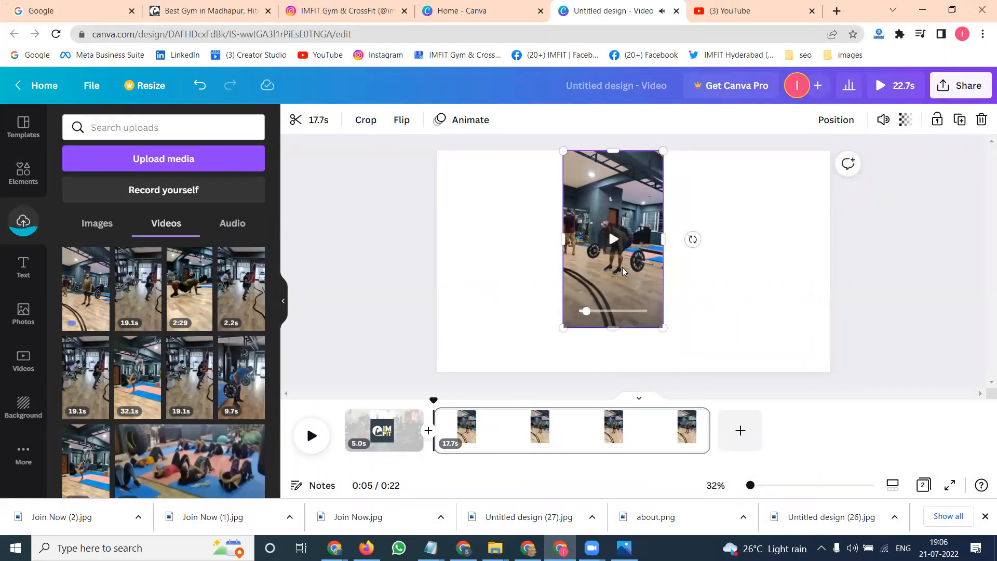
pyautogui.doubleClick(598, 210)
pyautogui.moveTo(663, 328); pyautogui.dragTo(689, 356)
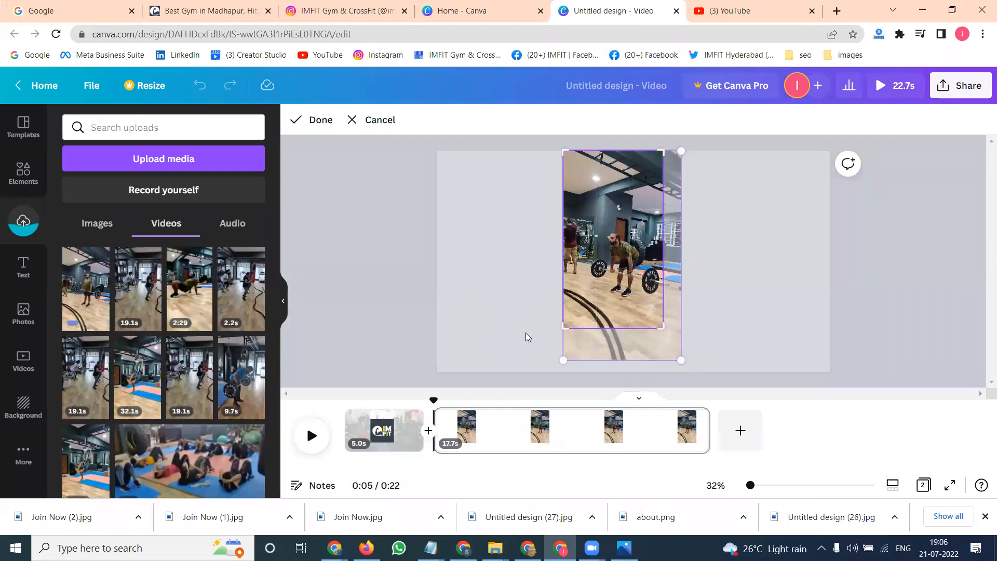
pyautogui.click(228, 223)
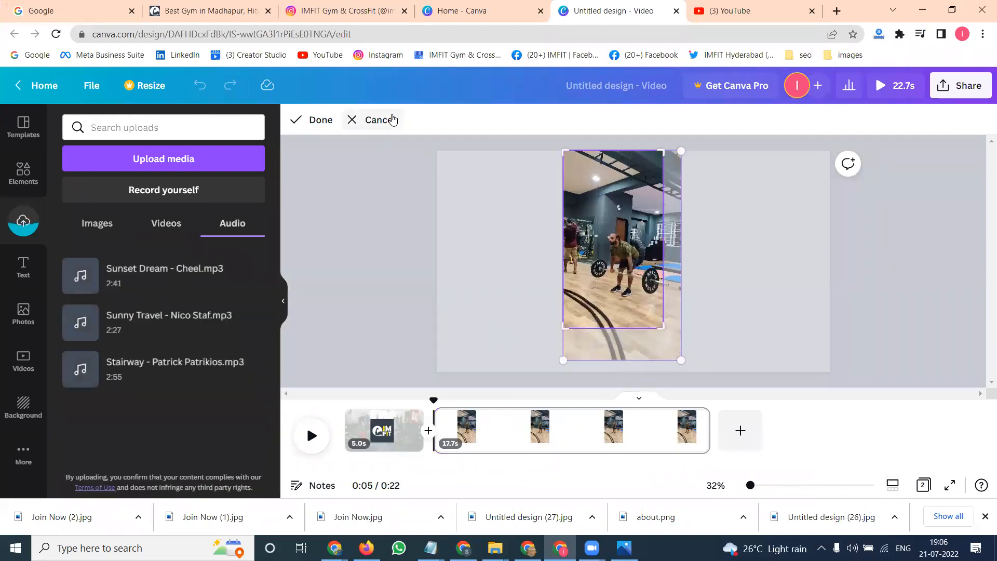
pyautogui.click(379, 119)
pyautogui.doubleClick(642, 258)
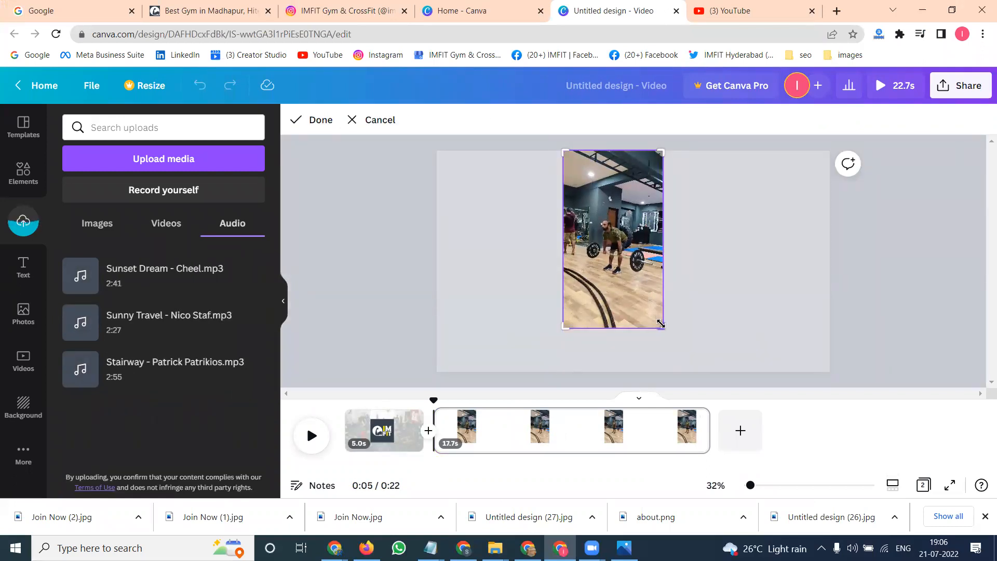
pyautogui.click(367, 119)
pyautogui.doubleClick(618, 200)
pyautogui.click(396, 121)
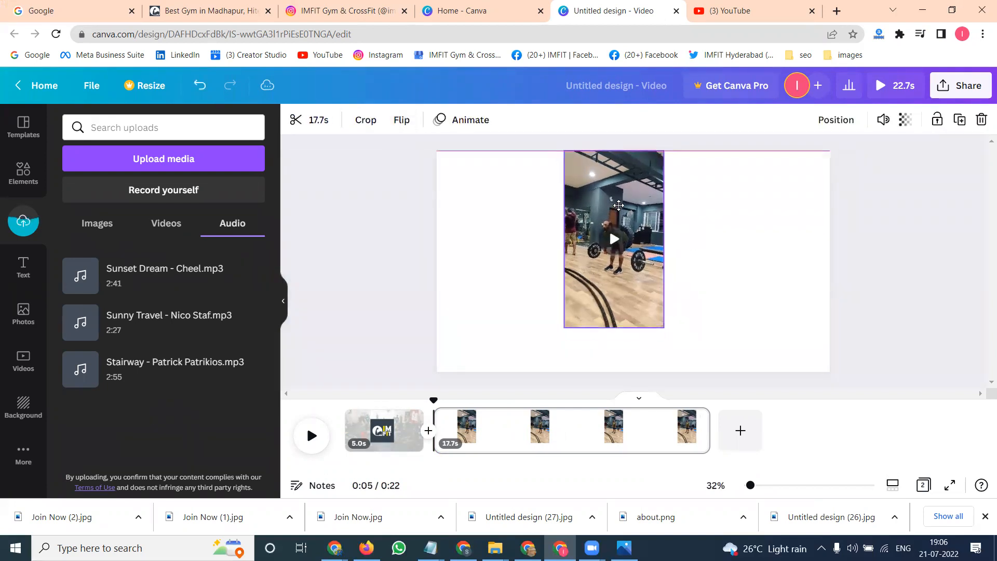
# - Enlarge the video so it spans the full page height
pyautogui.moveTo(675, 336); pyautogui.dragTo(698, 363)
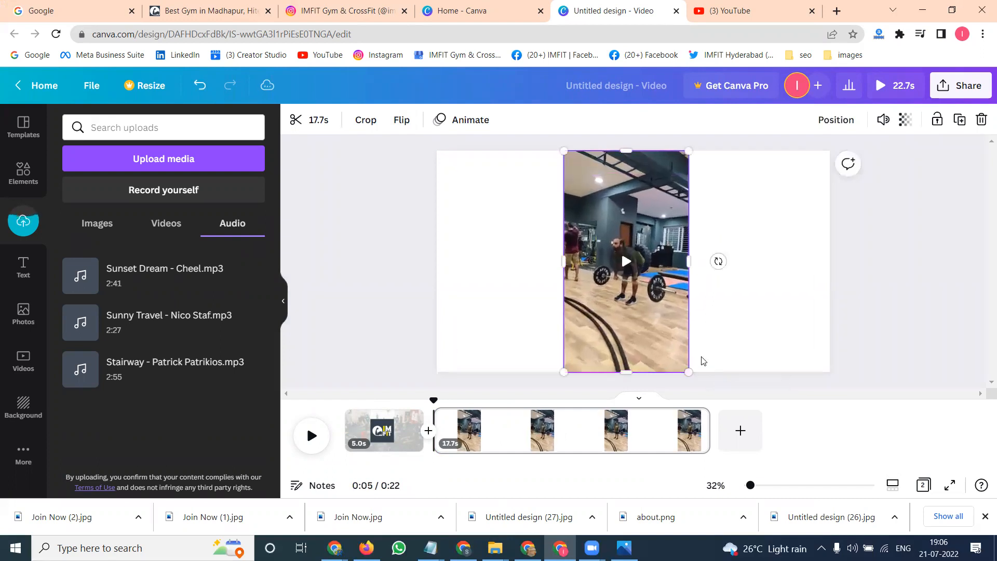
# - Add a subheading text box onto the video page
pyautogui.click(23, 268)
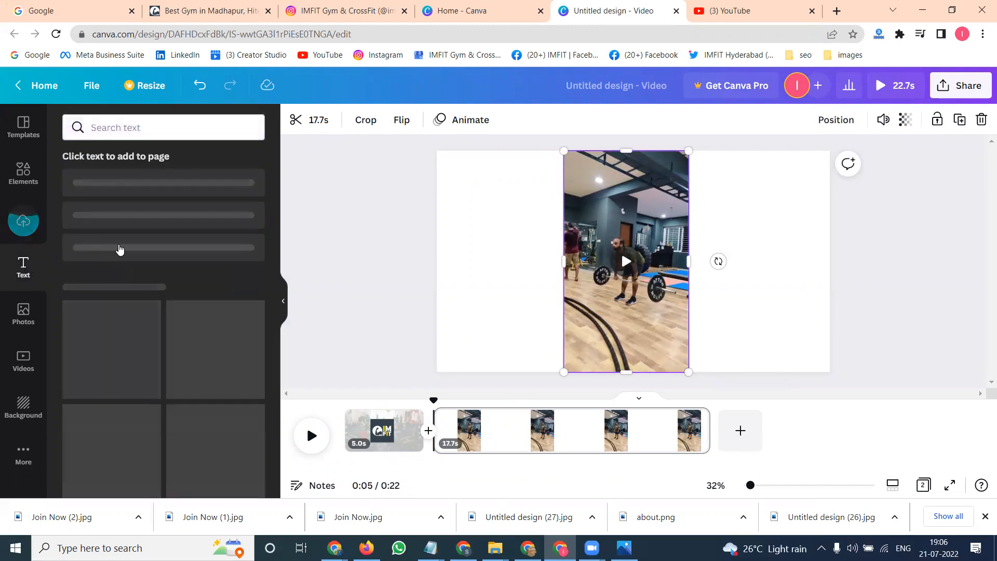
pyautogui.click(134, 230)
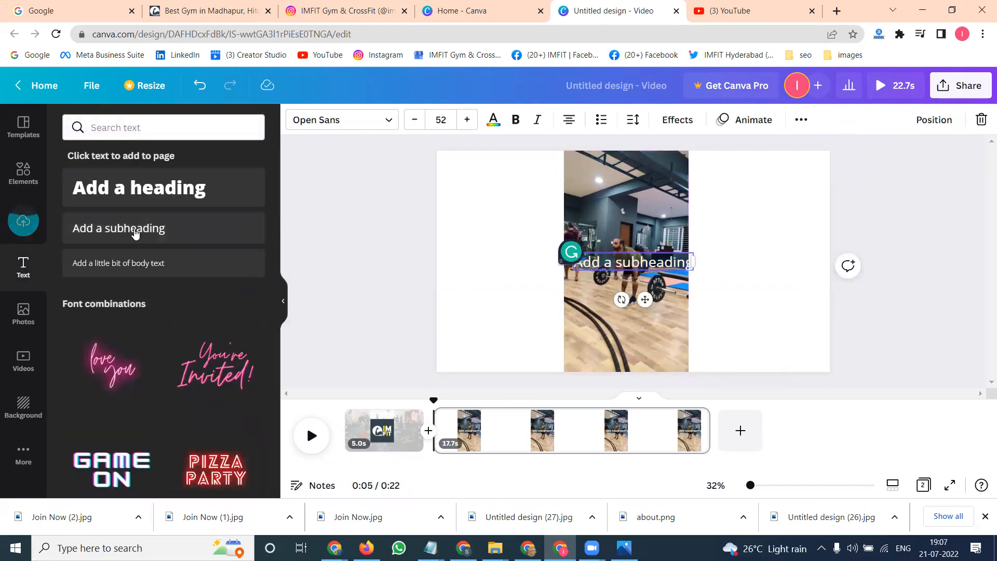
# - Copy the clean & press file name from File Explorer and paste it as the subheading text
pyautogui.hotkey('alt', 'Tab')
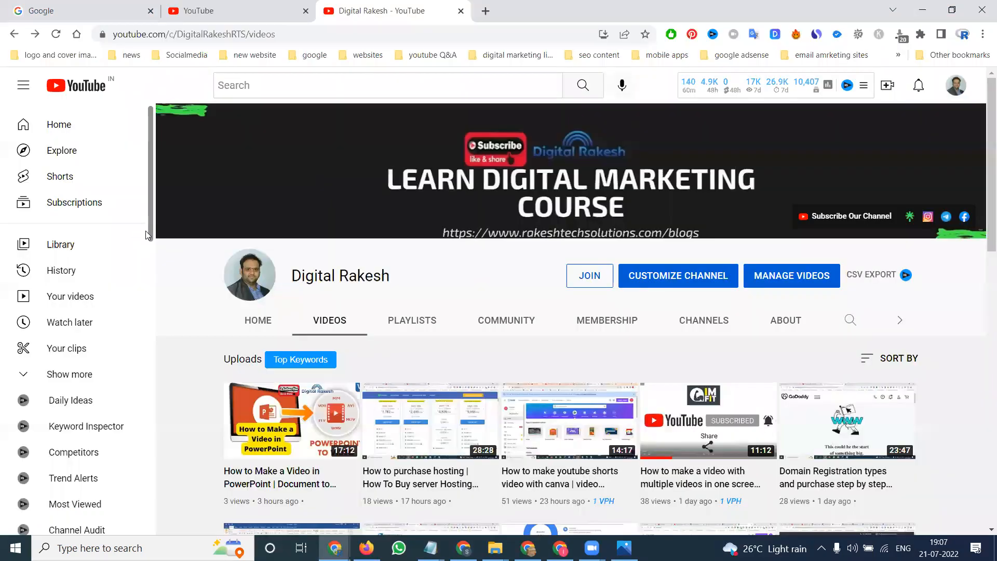
pyautogui.hotkey('alt', 'Tab')
pyautogui.hotkey('alt', 'Tab')
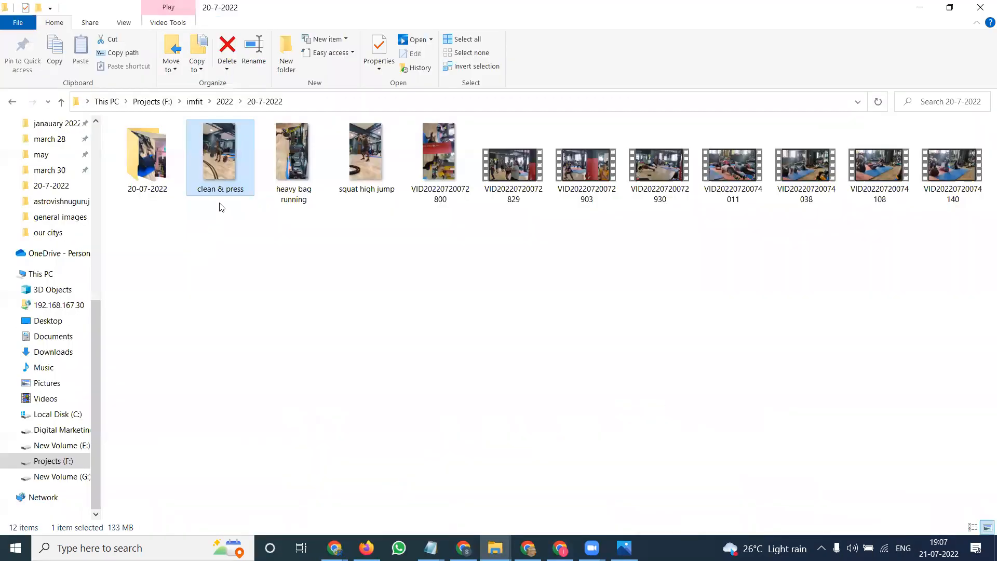
pyautogui.click(224, 191)
pyautogui.hotkey('ctrl', 'c')
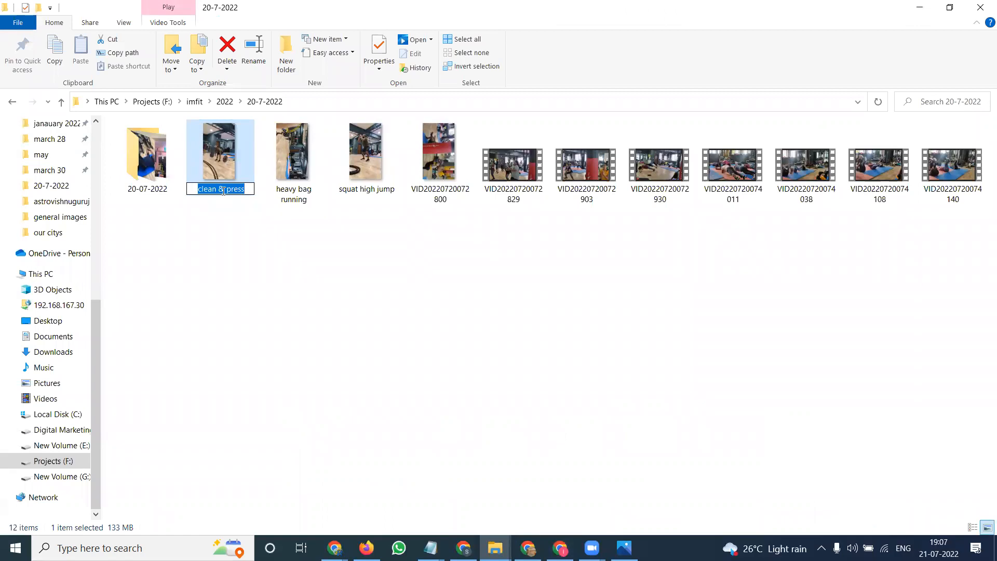
pyautogui.hotkey('alt', 'Tab')
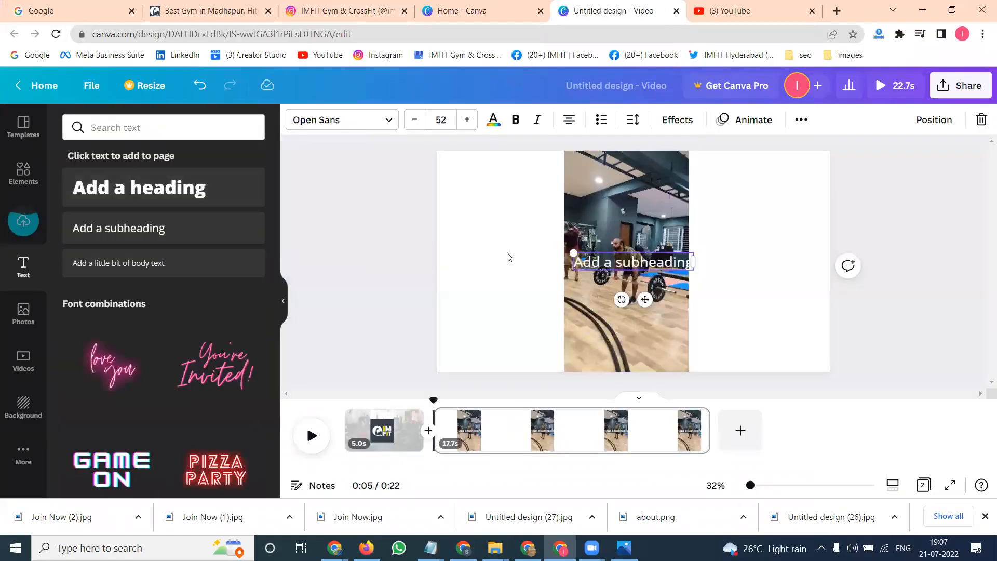
pyautogui.hotkey('ctrl', 'a')
pyautogui.hotkey('ctrl', 'v')
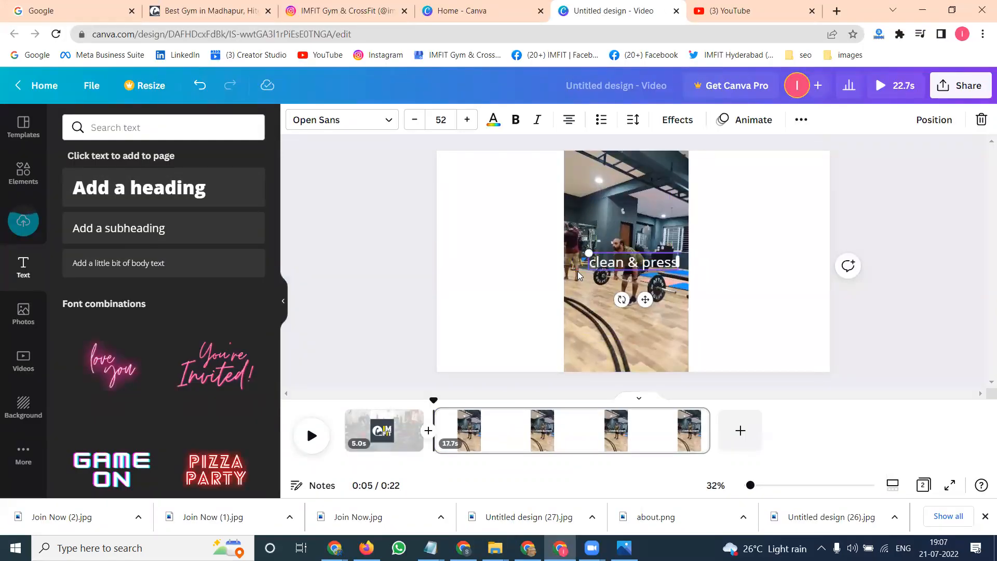
# - Move the clean & press caption to the bottom edge of the video
pyautogui.click(492, 265)
pyautogui.moveTo(608, 276); pyautogui.dragTo(600, 372)
pyautogui.click(481, 278)
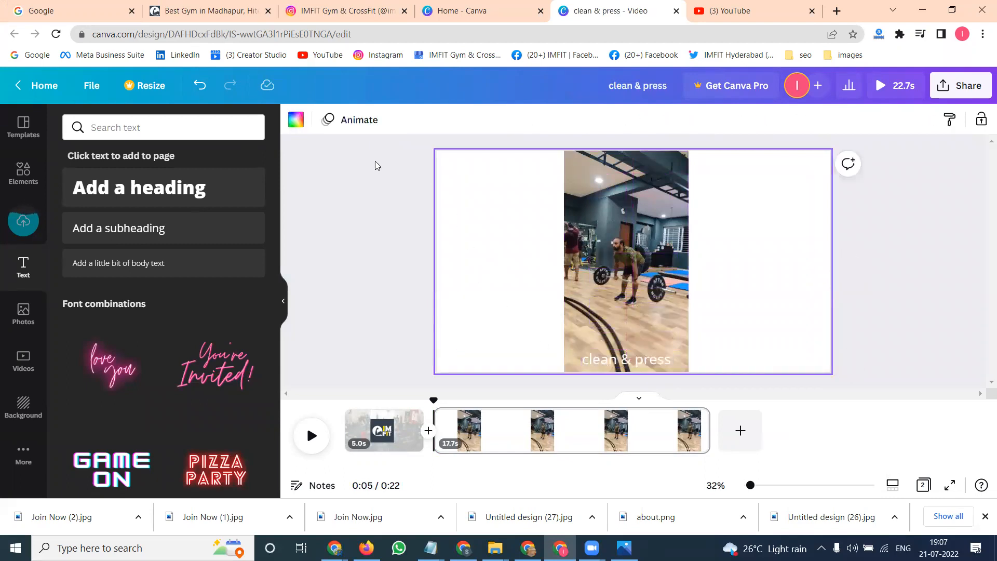
# - Apply a dark gradient background to the second page
pyautogui.click(24, 406)
pyautogui.click(172, 325)
pyautogui.click(358, 240)
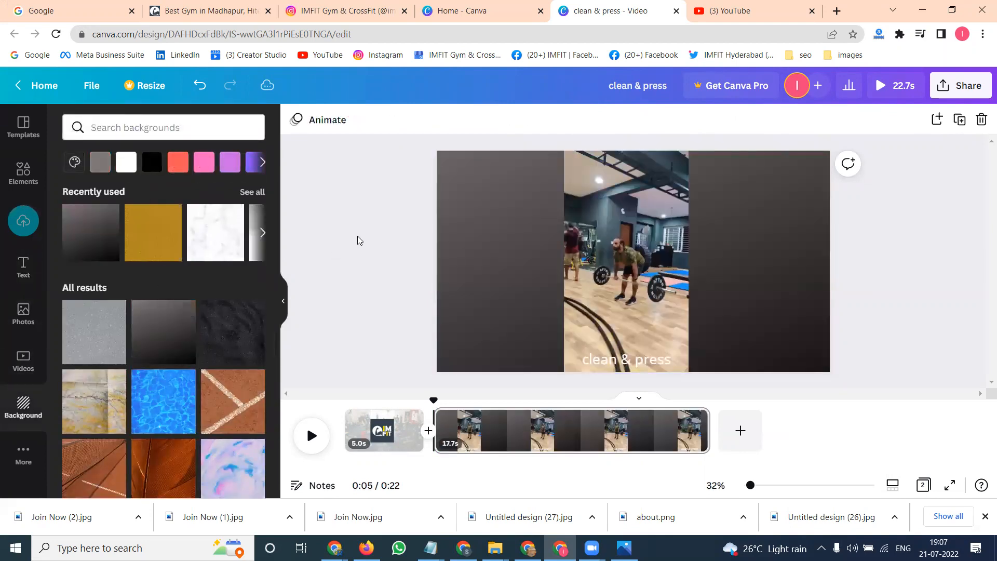
# - Give the clean & press caption the Background text effect in yellow
pyautogui.doubleClick(627, 351)
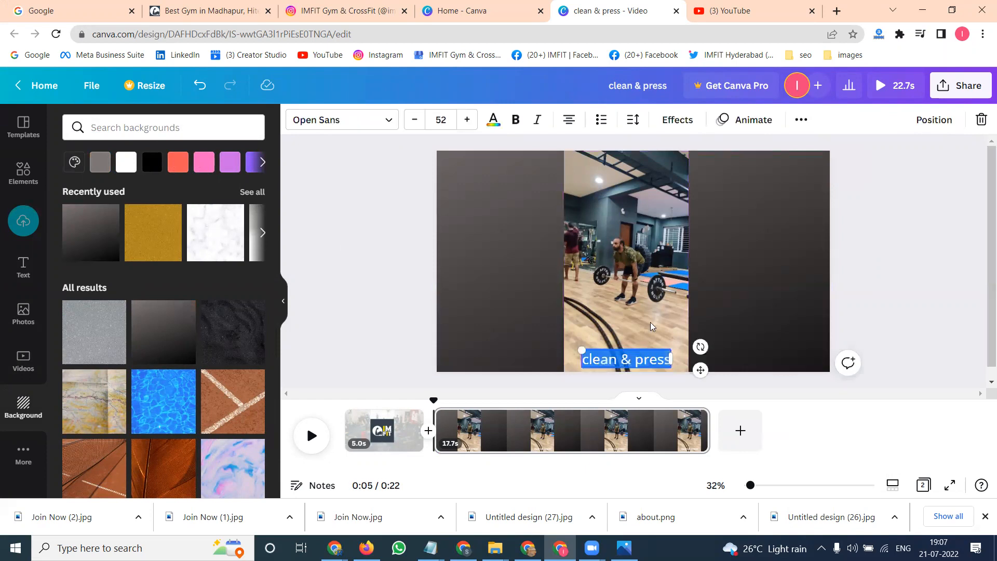
pyautogui.click(690, 127)
pyautogui.click(251, 367)
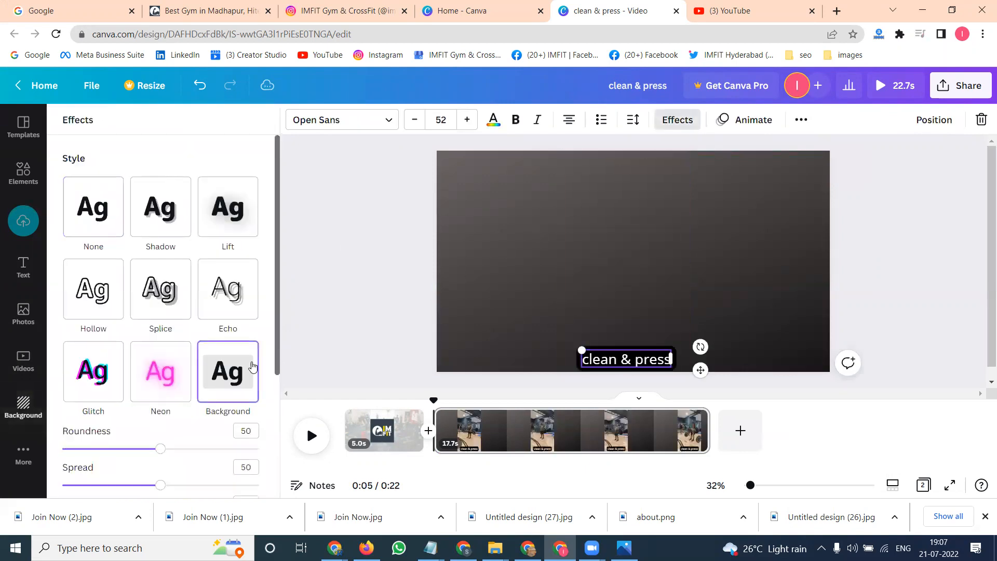
pyautogui.scroll(-3, 237, 381)
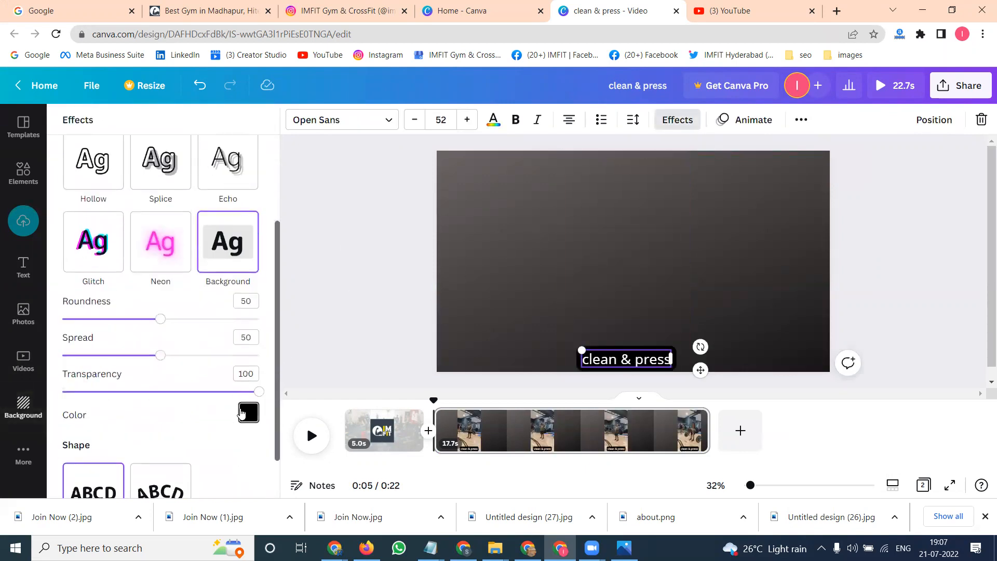
pyautogui.click(248, 413)
pyautogui.click(227, 344)
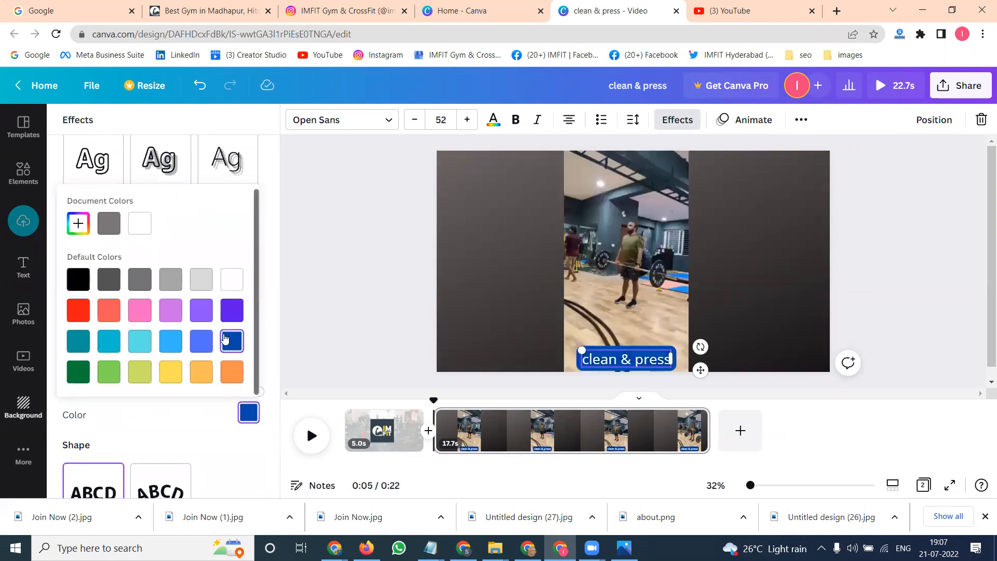
pyautogui.click(170, 370)
pyautogui.click(364, 275)
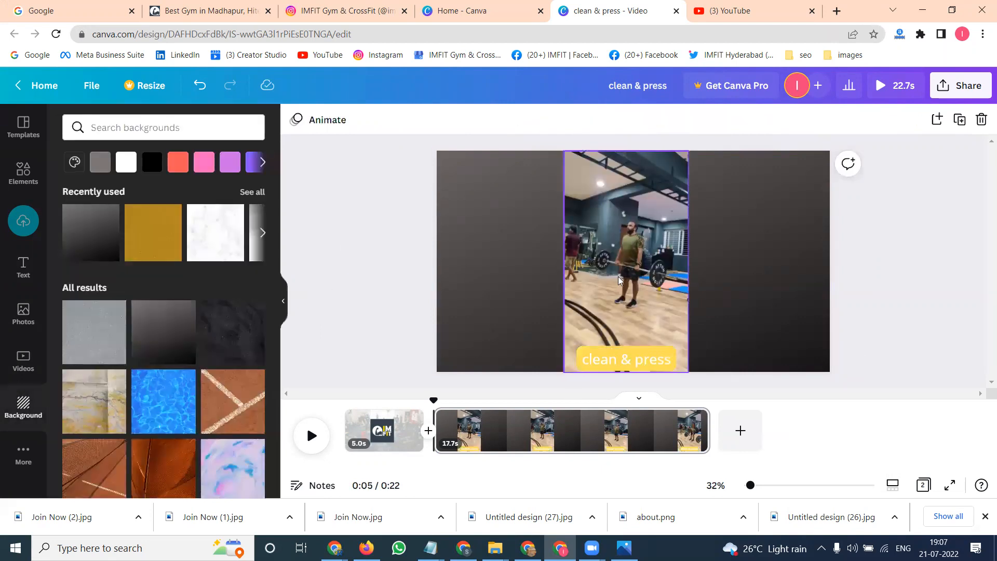
# - Change the caption's background effect colour to purple
pyautogui.click(540, 342)
pyautogui.click(632, 358)
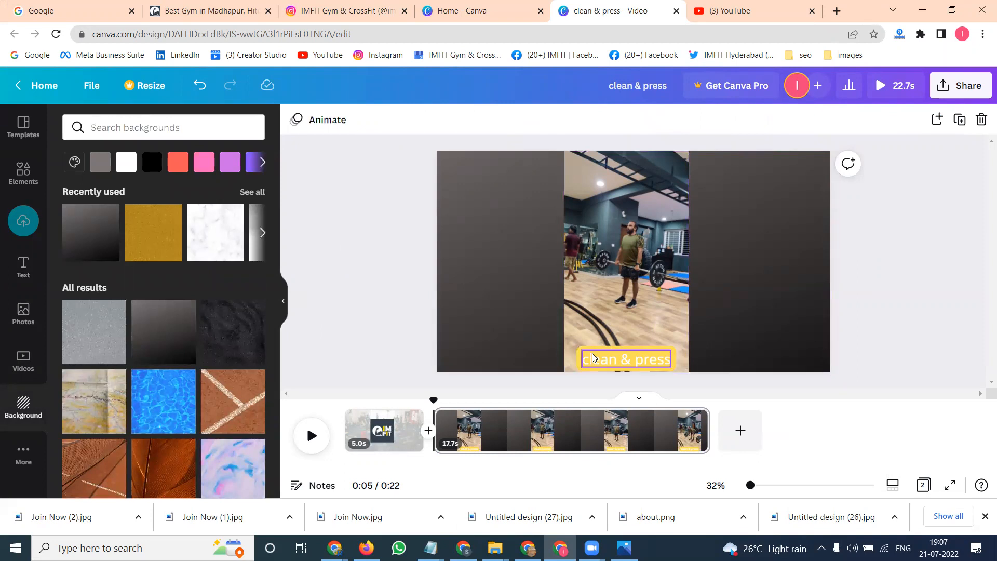
pyautogui.click(677, 119)
pyautogui.scroll(-4, 248, 372)
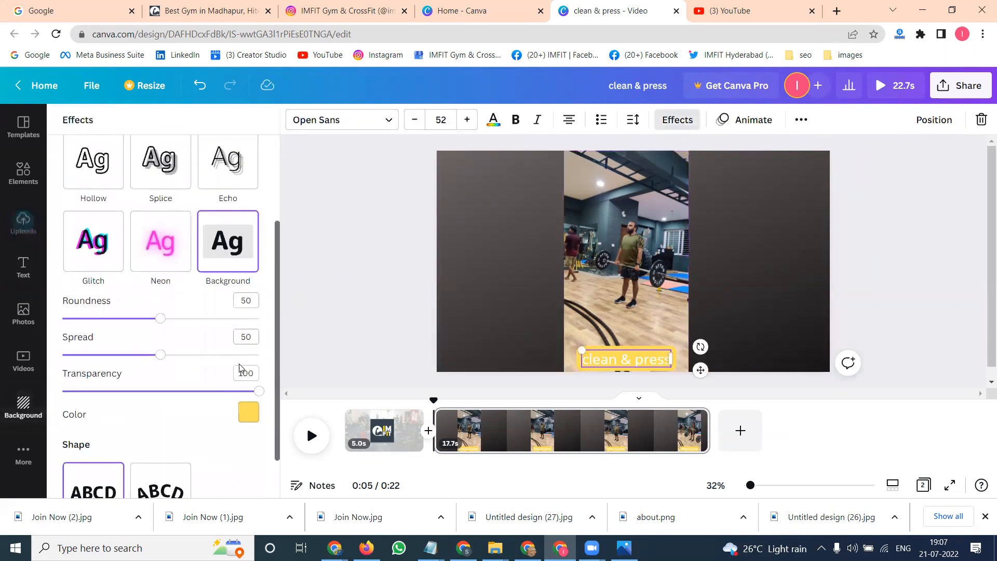
pyautogui.click(248, 358)
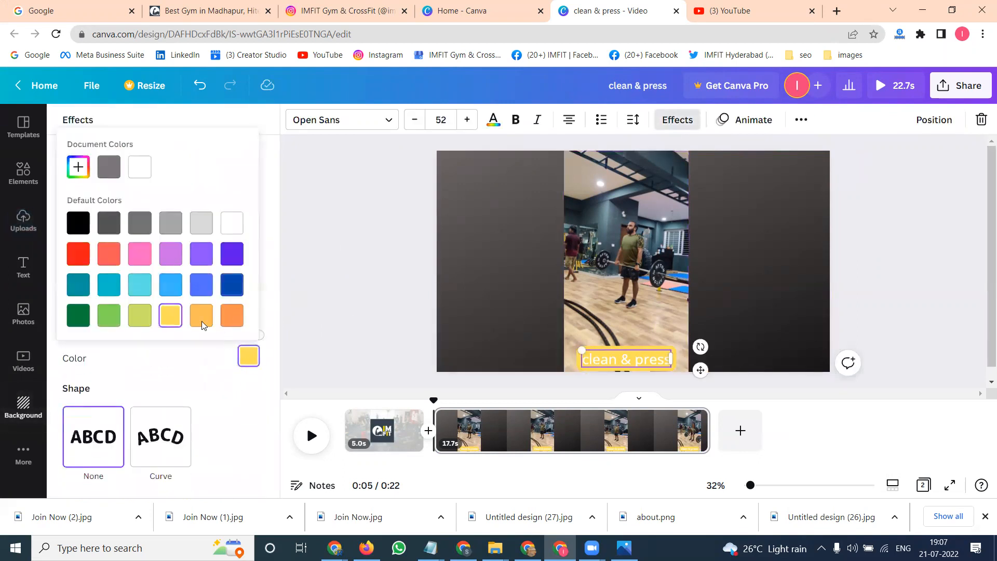
pyautogui.click(208, 288)
pyautogui.click(232, 253)
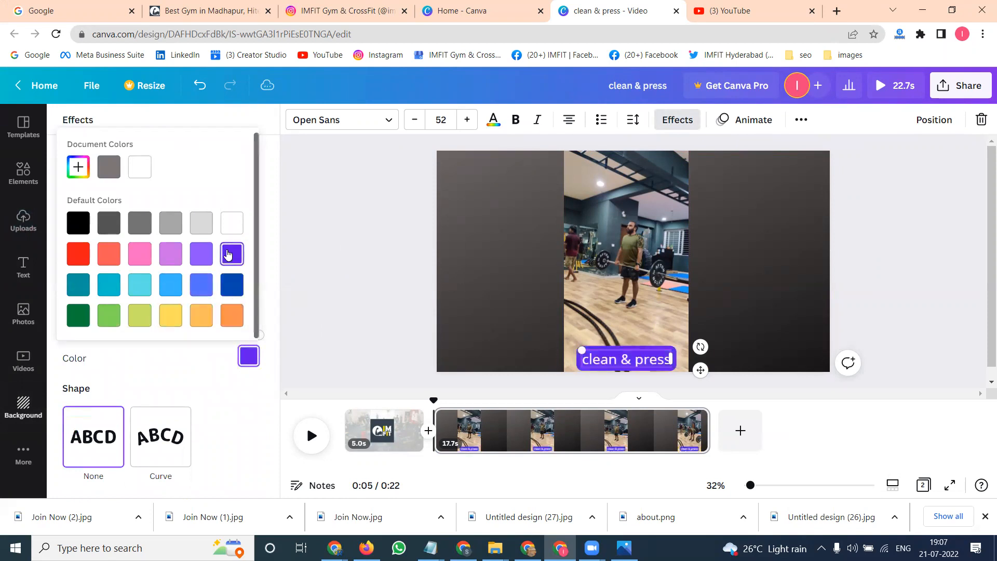
pyautogui.click(328, 233)
pyautogui.click(327, 234)
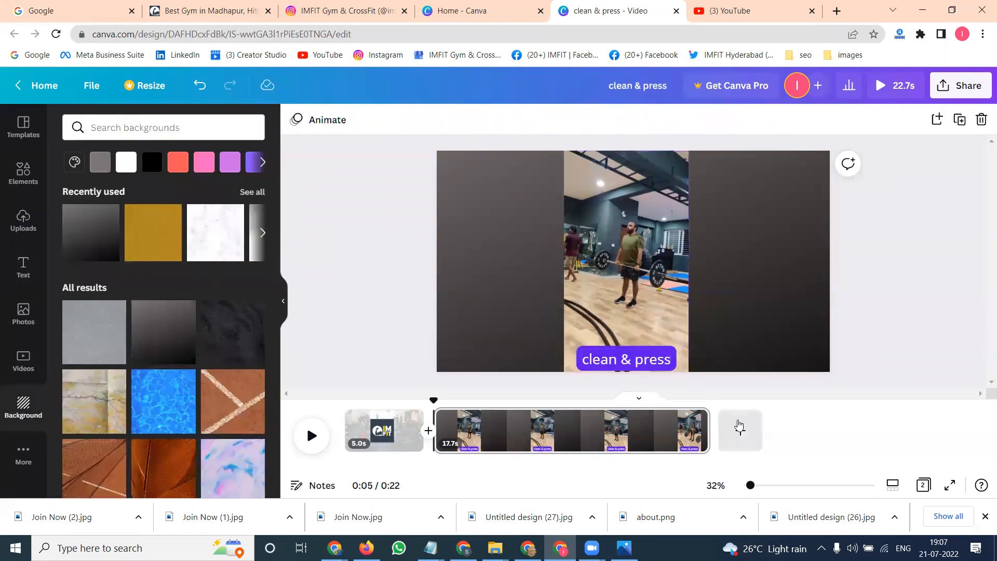
# - Add a third page and upload the heavy bag running video from the 20-7-2022 folder
pyautogui.click(752, 430)
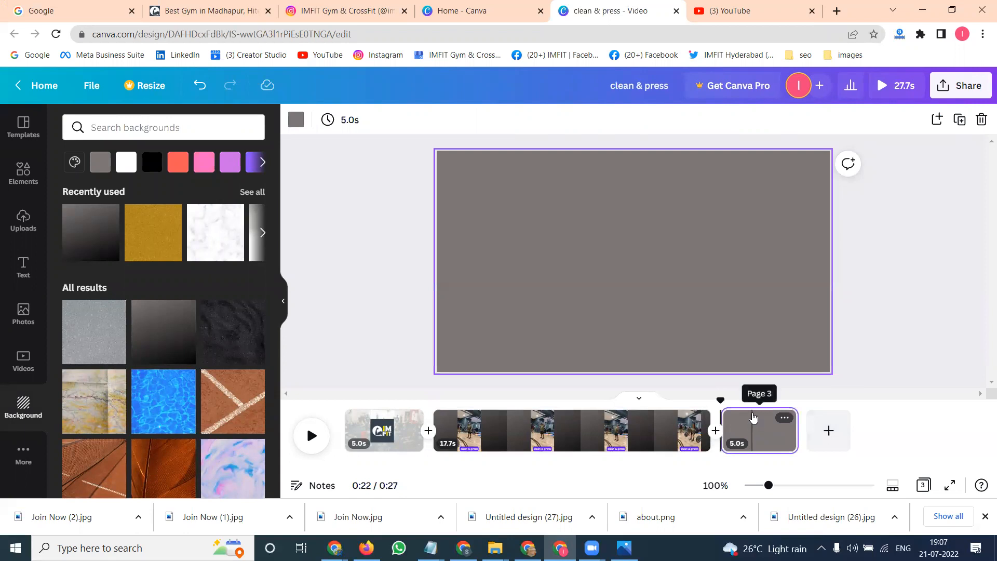
pyautogui.click(24, 221)
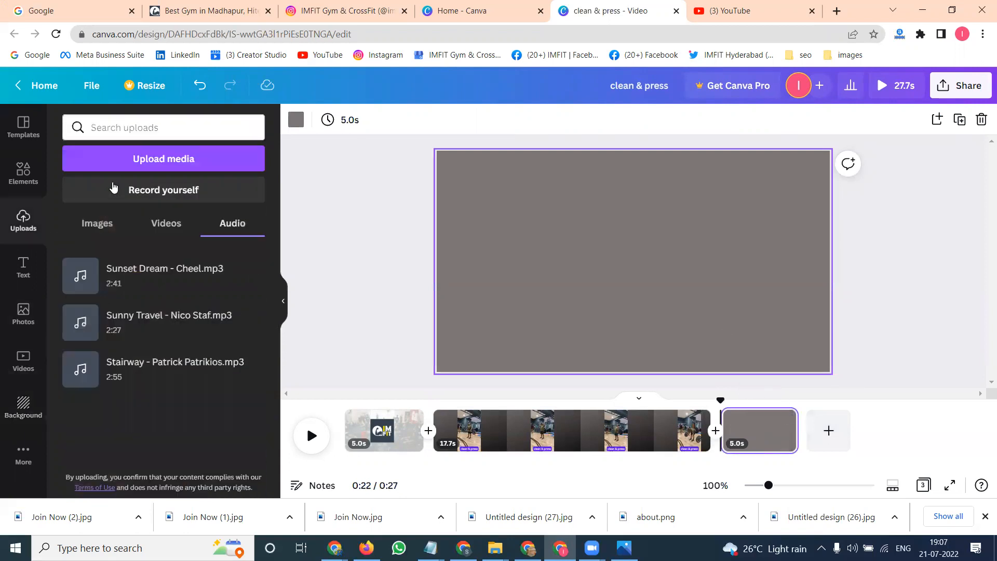
pyautogui.click(135, 166)
pyautogui.click(335, 223)
pyautogui.doubleClick(346, 227)
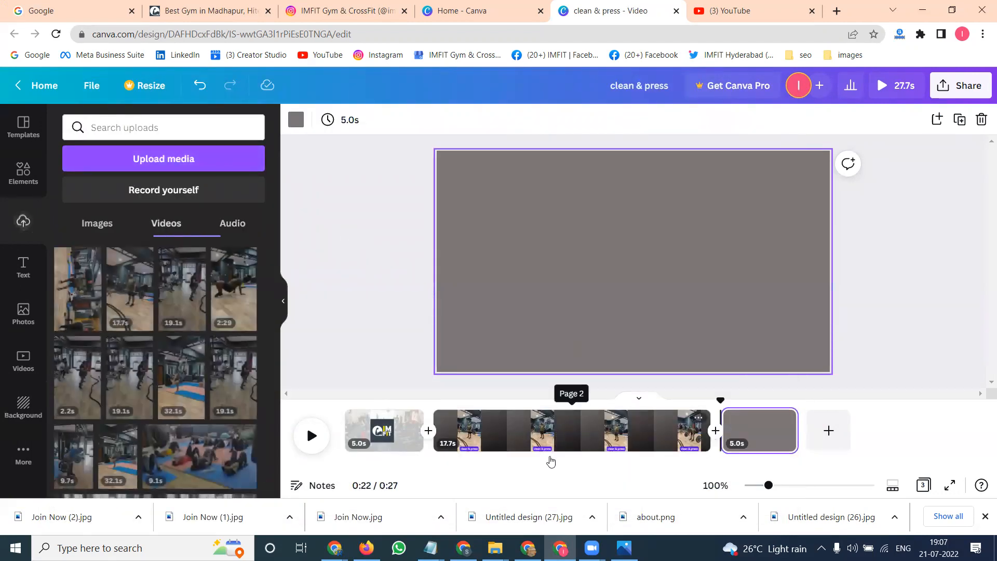
# - Copy the heavy bag running file name in File Explorer, then minimize the window
pyautogui.click(495, 548)
pyautogui.click(470, 510)
pyautogui.click(295, 201)
pyautogui.click(303, 197)
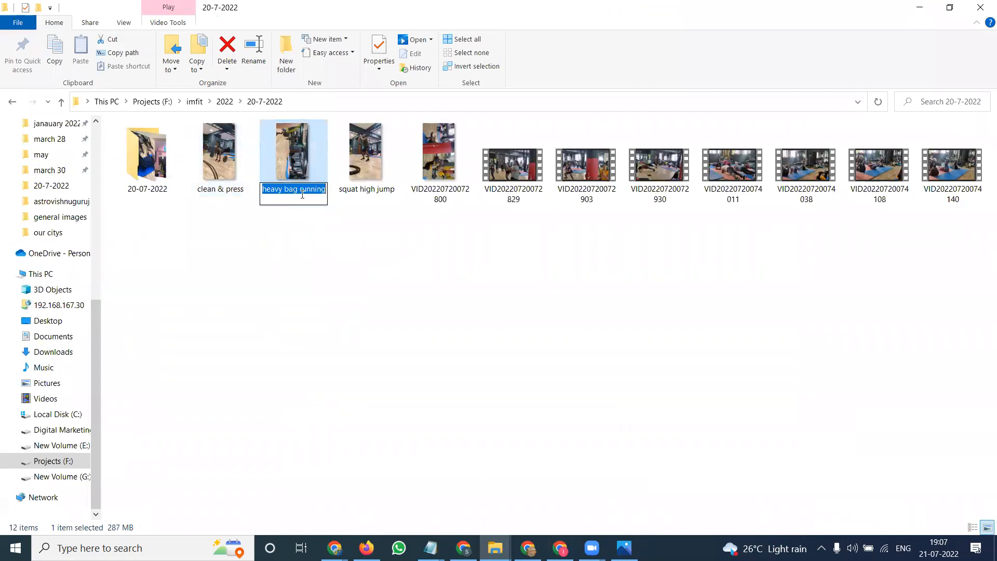
pyautogui.click(920, 7)
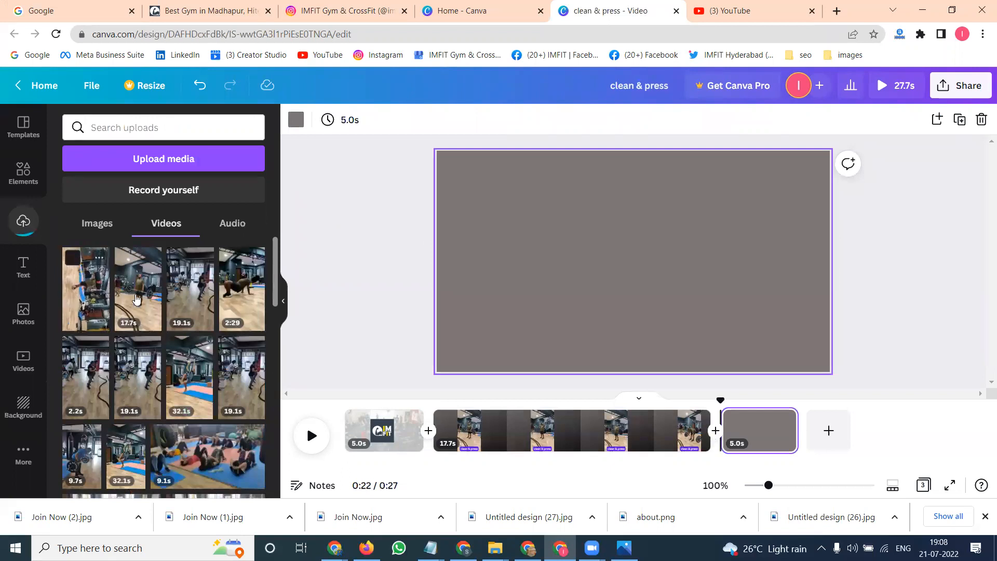
# - Place the heavy bag running video on the third page and rotate it to landscape
pyautogui.click(99, 288)
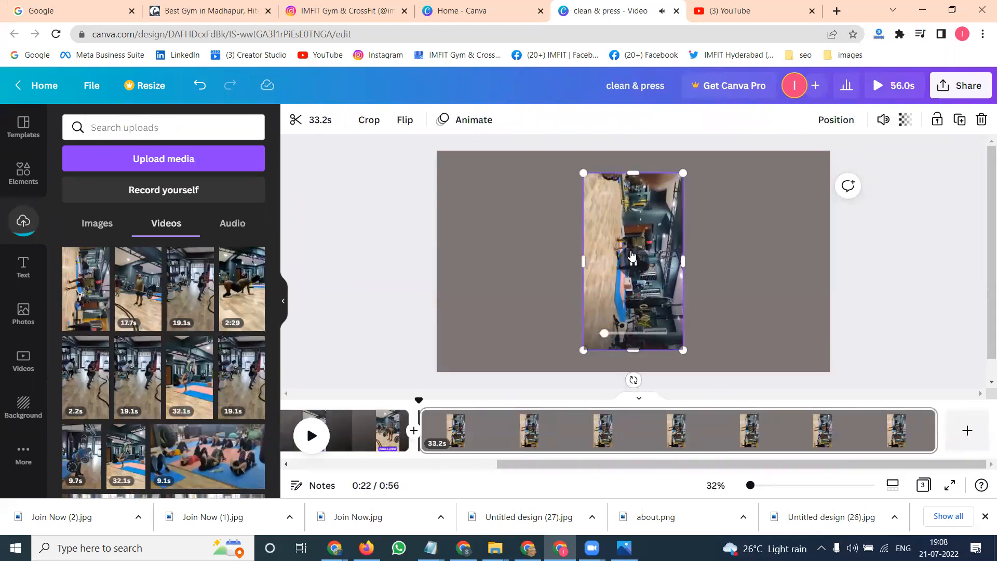
pyautogui.click(634, 261)
pyautogui.moveTo(634, 380); pyautogui.dragTo(711, 264)
# - Move the video to the page's corner and enlarge it to fill the whole page
pyautogui.moveTo(668, 237); pyautogui.dragTo(577, 179)
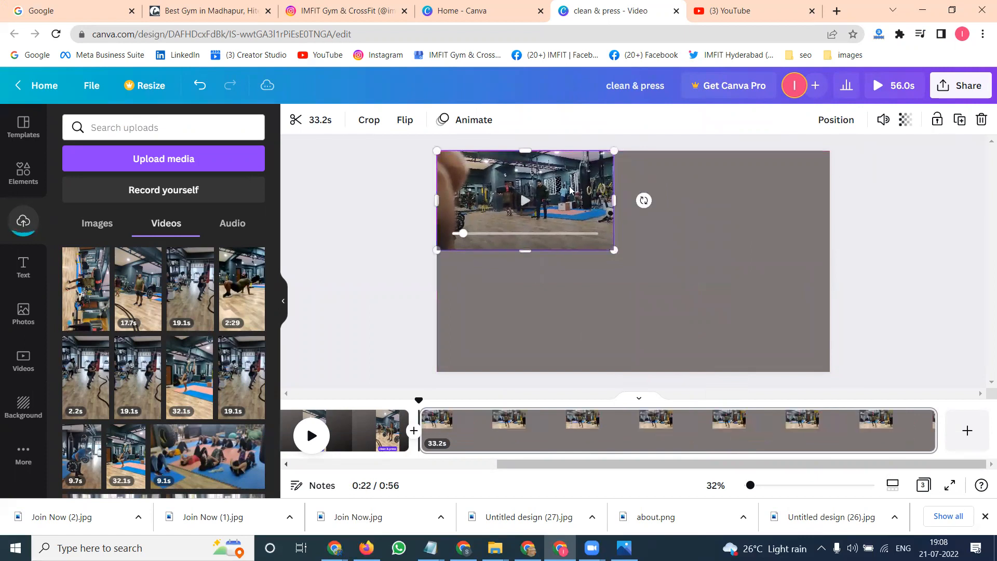
pyautogui.moveTo(613, 250); pyautogui.dragTo(837, 360)
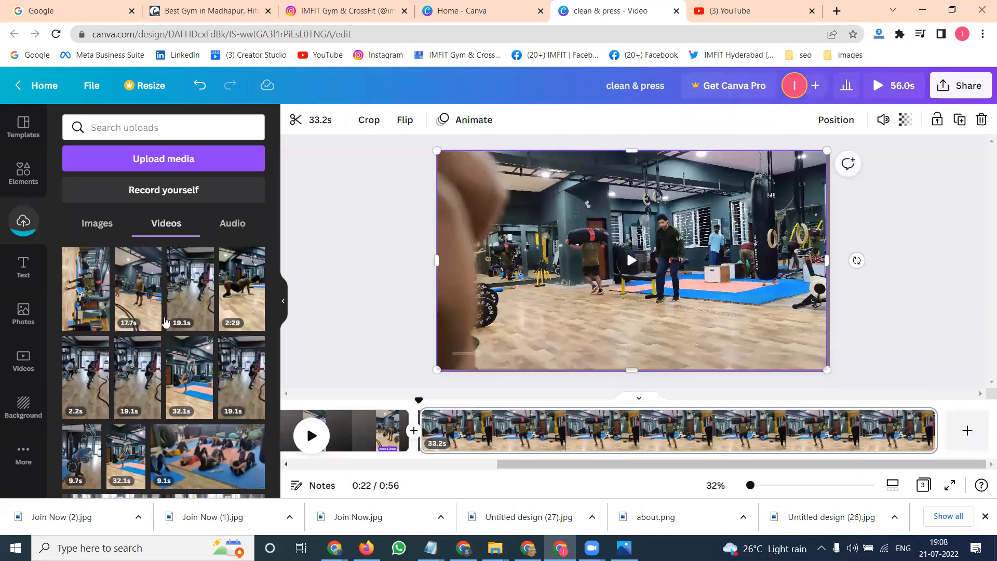
# - Add a subheading with the pasted text heavy bag running and move it to the bottom of the video
pyautogui.click(24, 267)
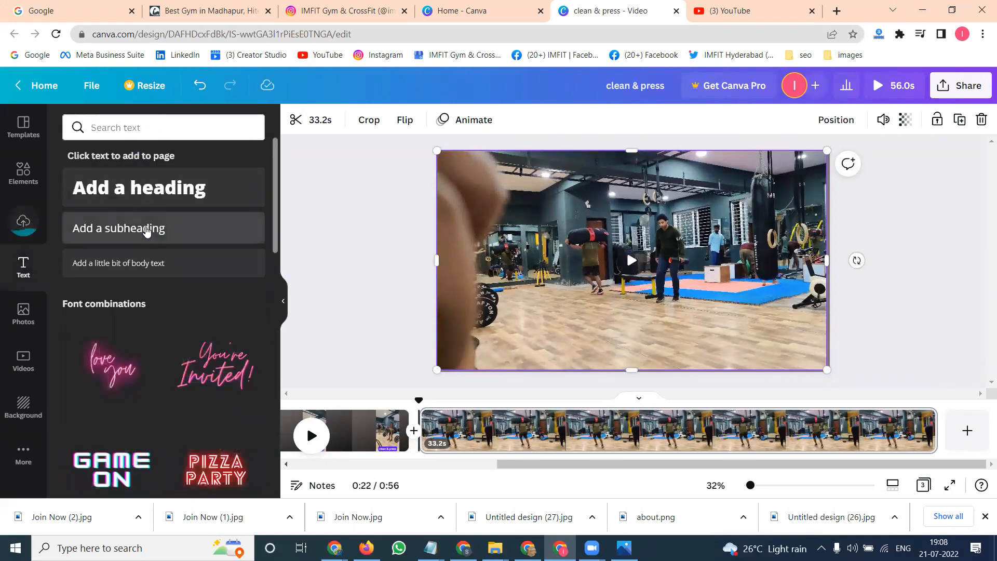
pyautogui.click(146, 229)
pyautogui.write('Heavy bag running')
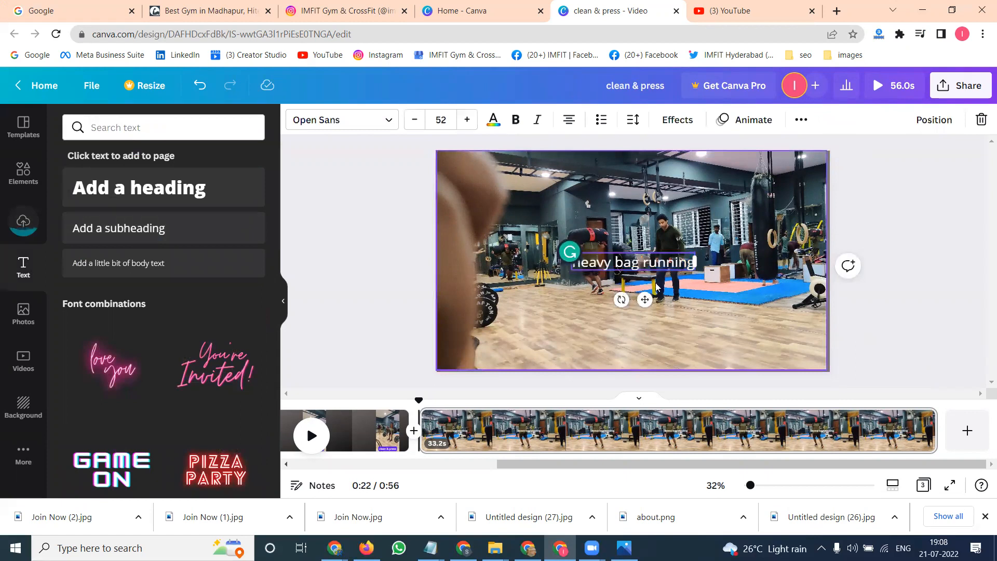
pyautogui.click(562, 316)
pyautogui.moveTo(597, 267); pyautogui.dragTo(607, 357)
# - Convert the heavy bag running caption to uppercase
pyautogui.doubleClick(605, 346)
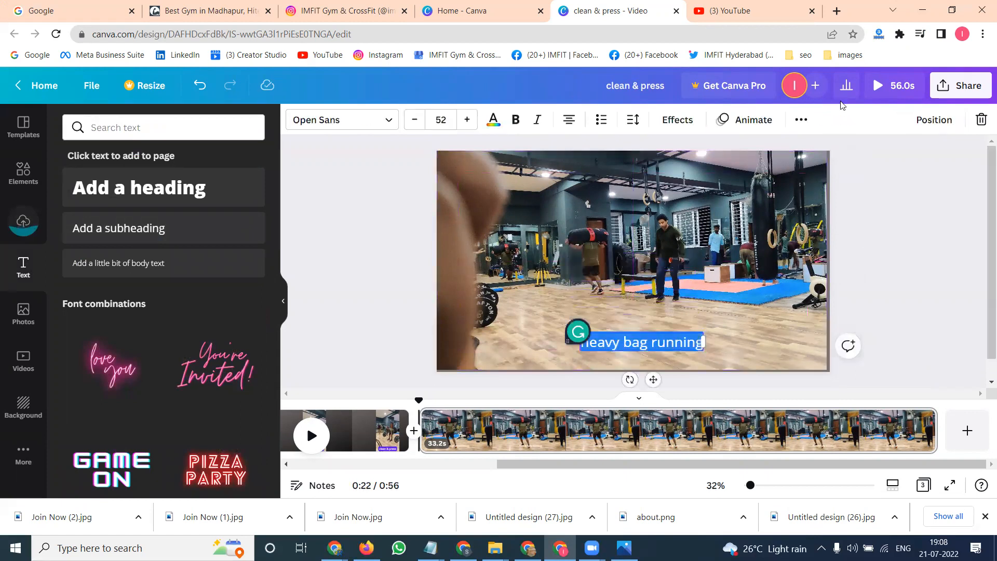
pyautogui.click(803, 120)
pyautogui.click(802, 120)
pyautogui.click(803, 120)
pyautogui.click(667, 151)
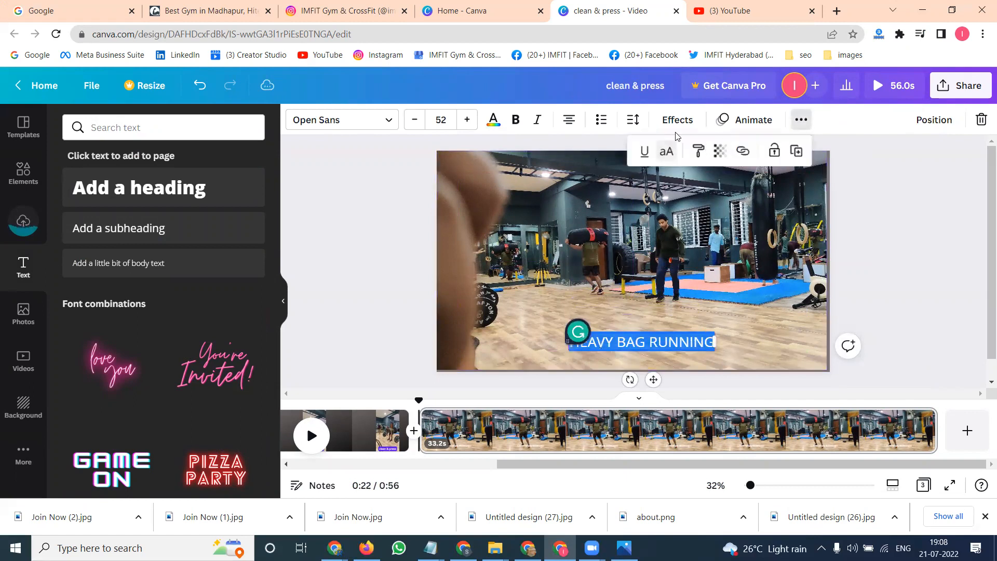
# - Apply the Background text effect to the HEAVY BAG RUNNING caption
pyautogui.click(677, 120)
pyautogui.click(228, 372)
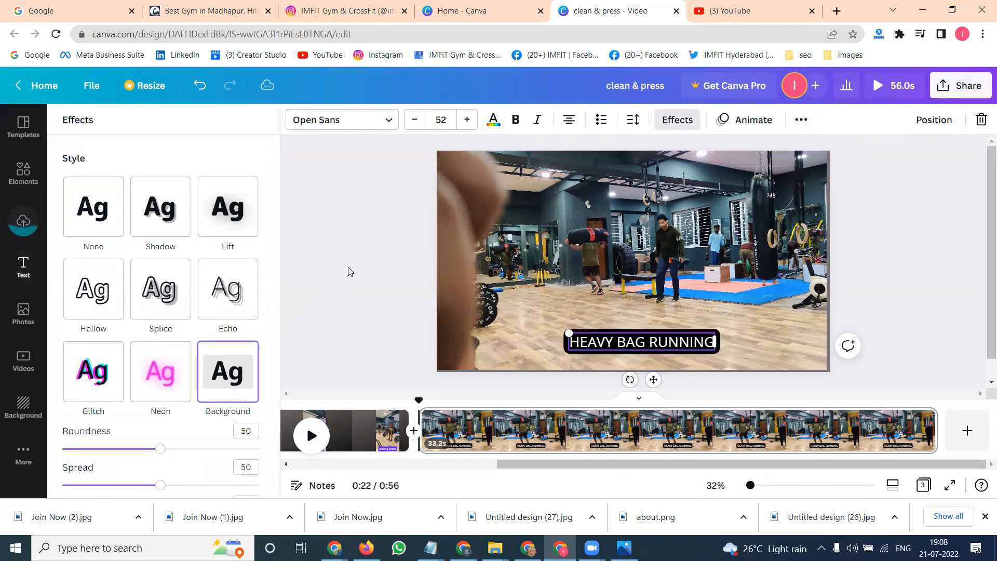
pyautogui.click(349, 270)
pyautogui.click(961, 244)
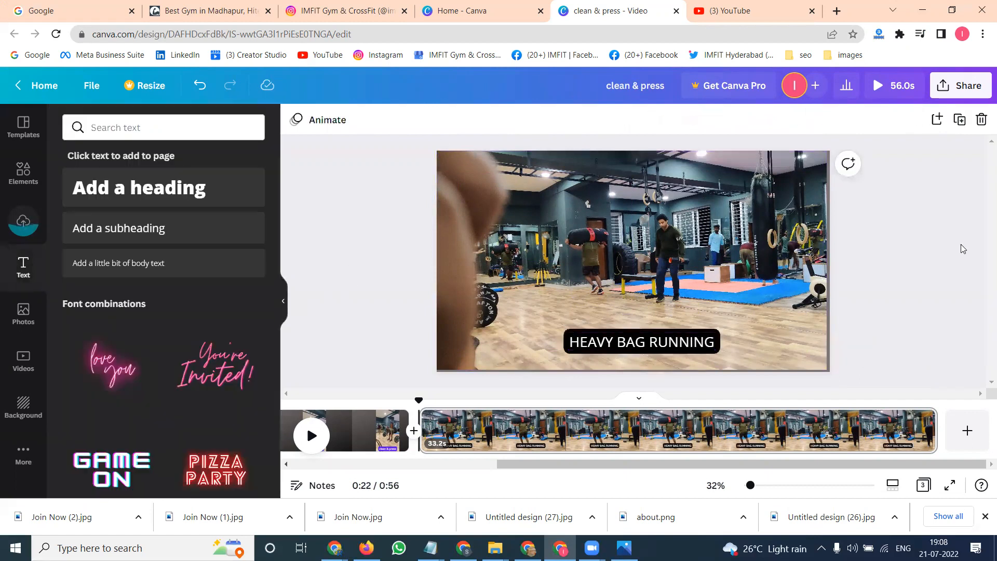
# - Add a fourth page and upload the squat high jump video from the 20-7-2022 folder
pyautogui.click(967, 430)
pyautogui.click(23, 223)
pyautogui.click(106, 160)
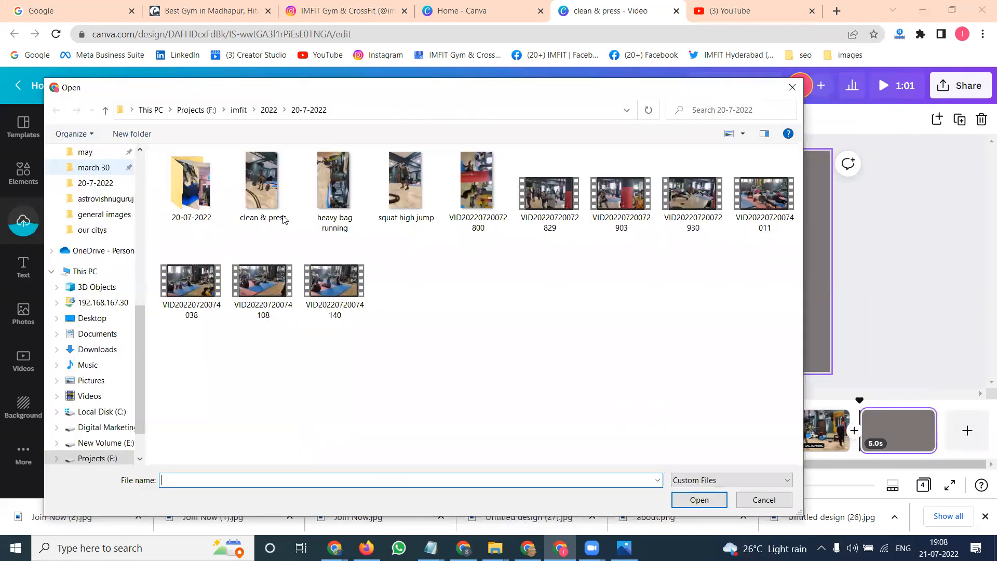
pyautogui.click(394, 218)
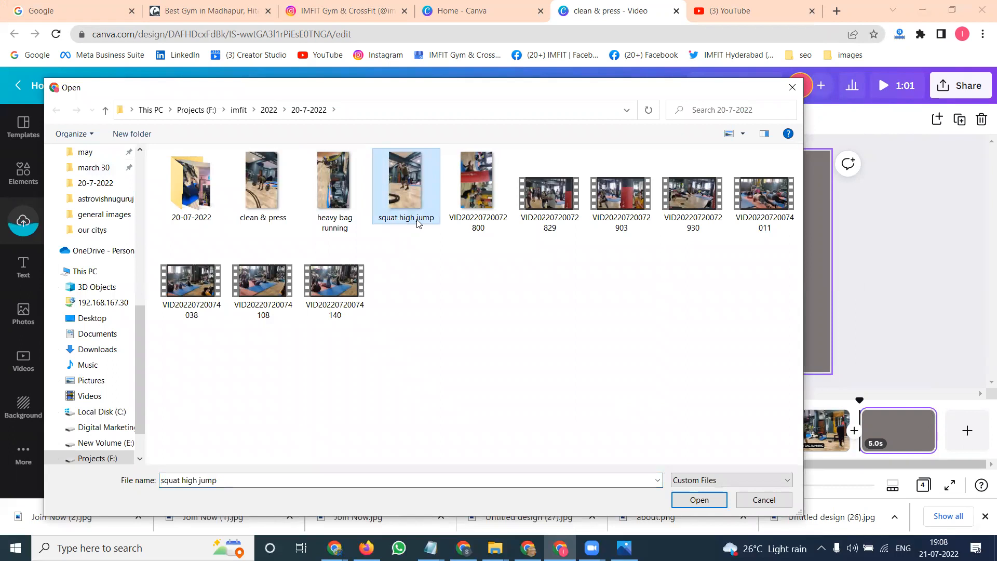
pyautogui.click(417, 222)
pyautogui.doubleClick(408, 199)
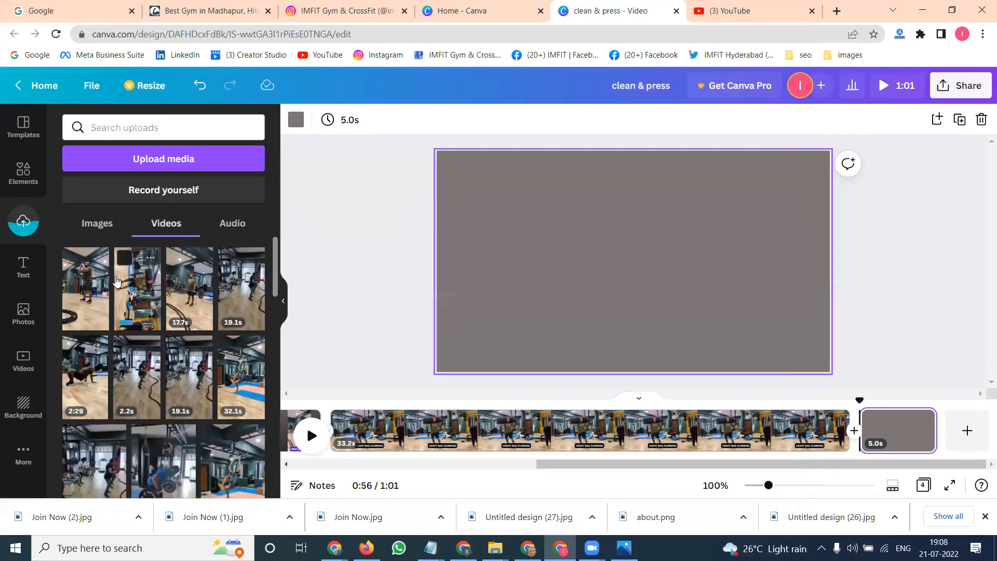
# - Add the squat high jump clip to the fourth page, then move it up and enlarge it
pyautogui.click(87, 289)
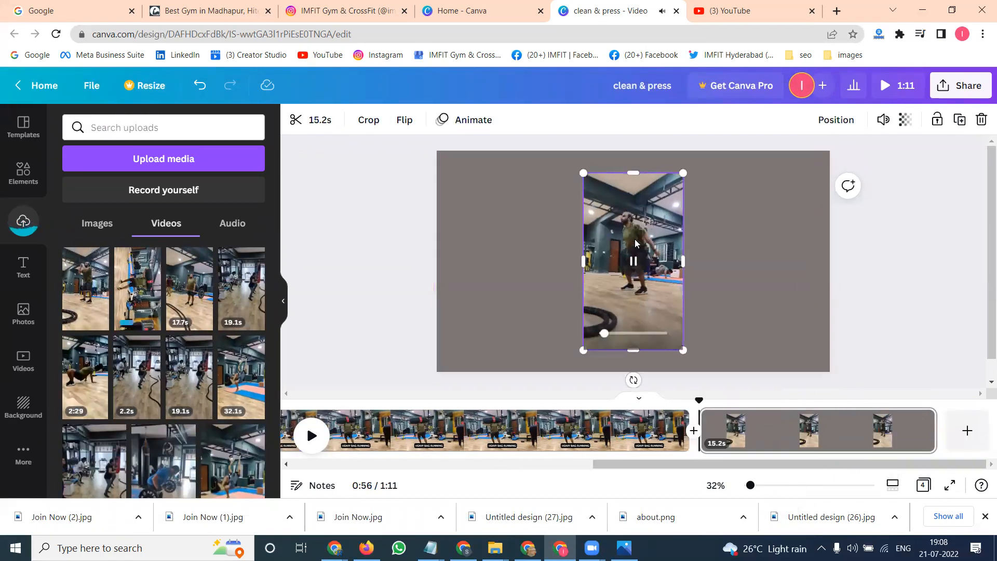
pyautogui.moveTo(628, 196); pyautogui.dragTo(610, 174)
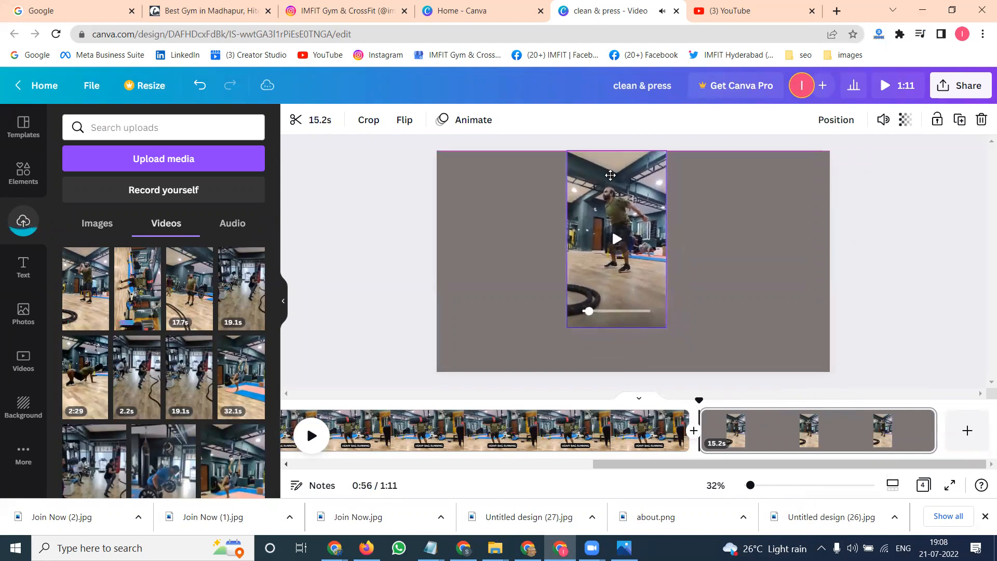
pyautogui.moveTo(669, 329); pyautogui.dragTo(691, 372)
# - Try setting the squat high jump clip as the page background, then detach it from the background
pyautogui.rightClick(652, 311)
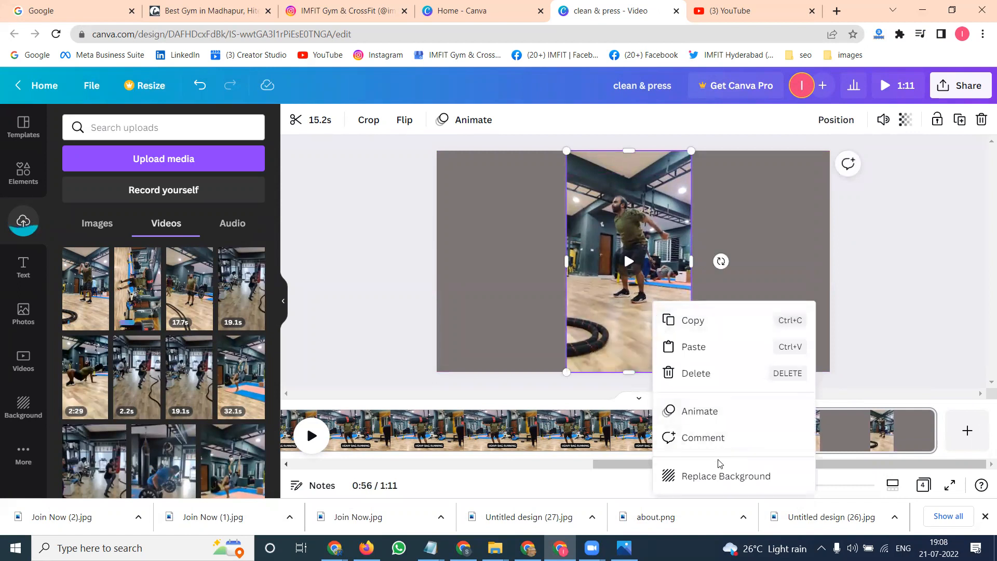
pyautogui.press('Delete')
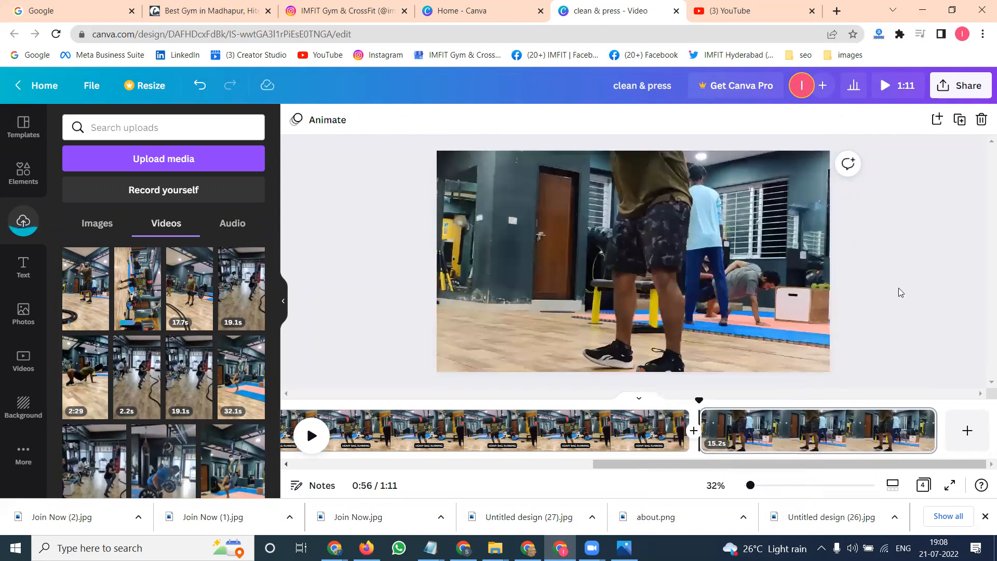
pyautogui.rightClick(676, 275)
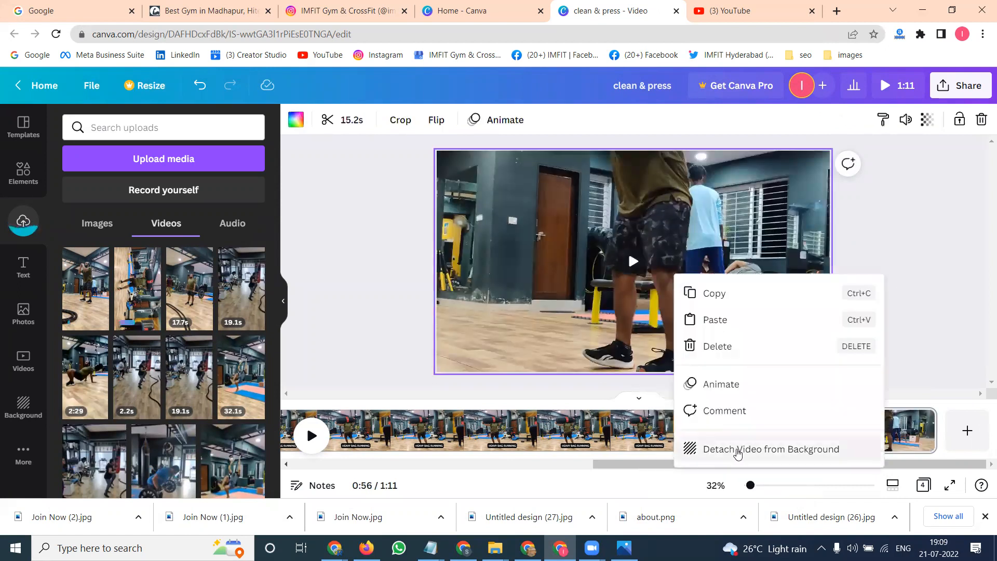
pyautogui.click(736, 450)
# - Reposition the clip and resize it to 608 by 1080 so it fills the page height
pyautogui.moveTo(605, 209); pyautogui.dragTo(582, 187)
pyautogui.moveTo(672, 338); pyautogui.dragTo(697, 382)
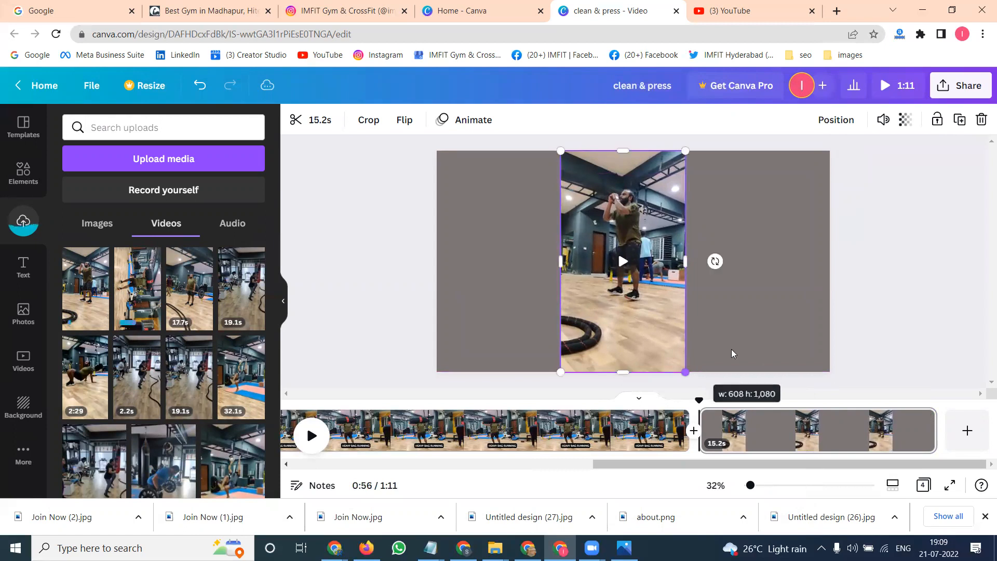
pyautogui.click(910, 254)
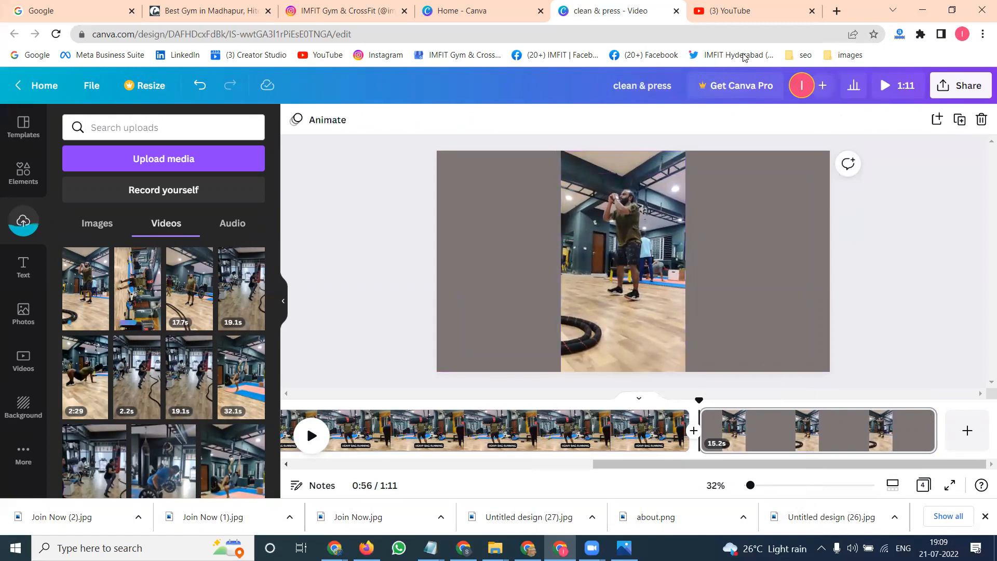
pyautogui.click(461, 11)
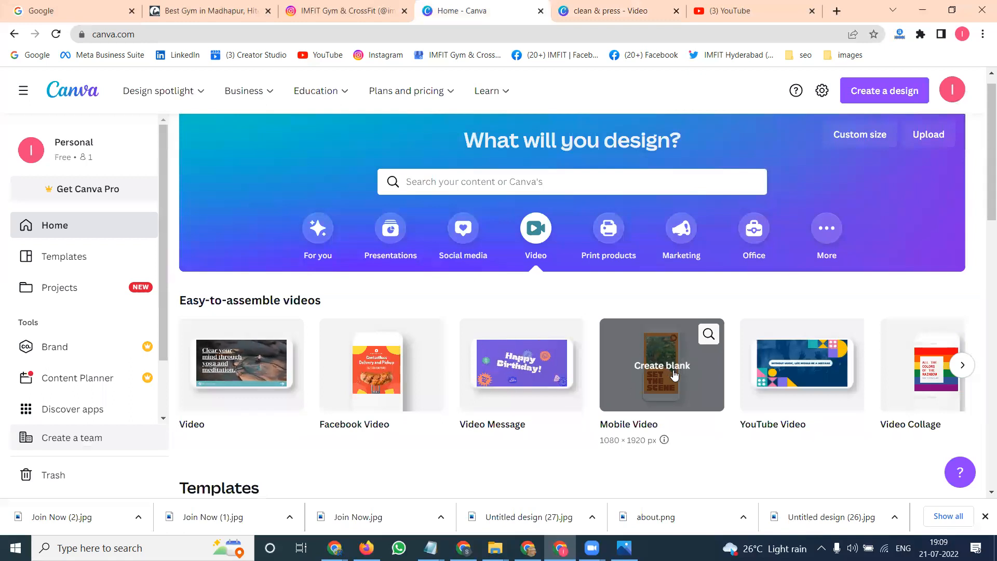
pyautogui.click(596, 6)
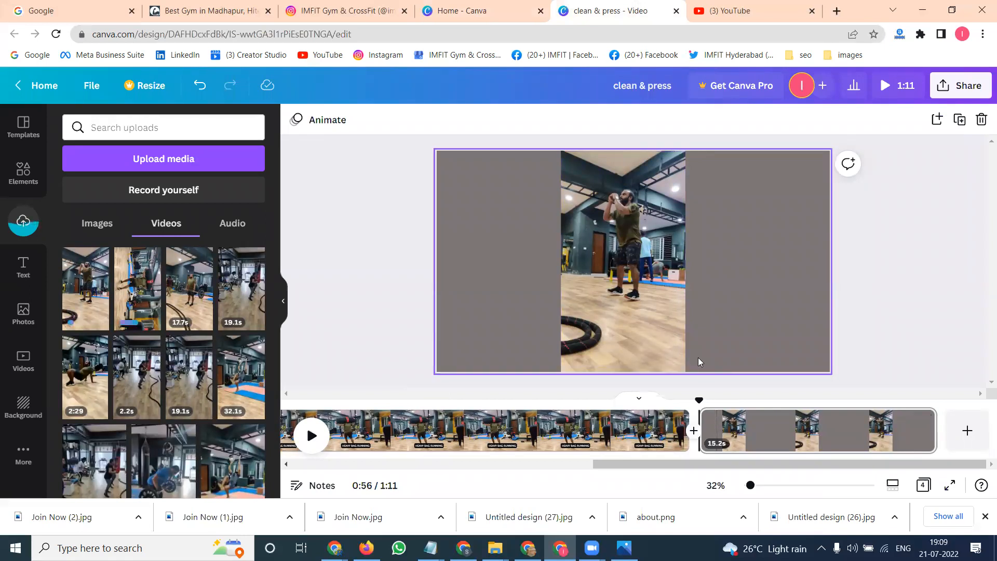
pyautogui.click(455, 11)
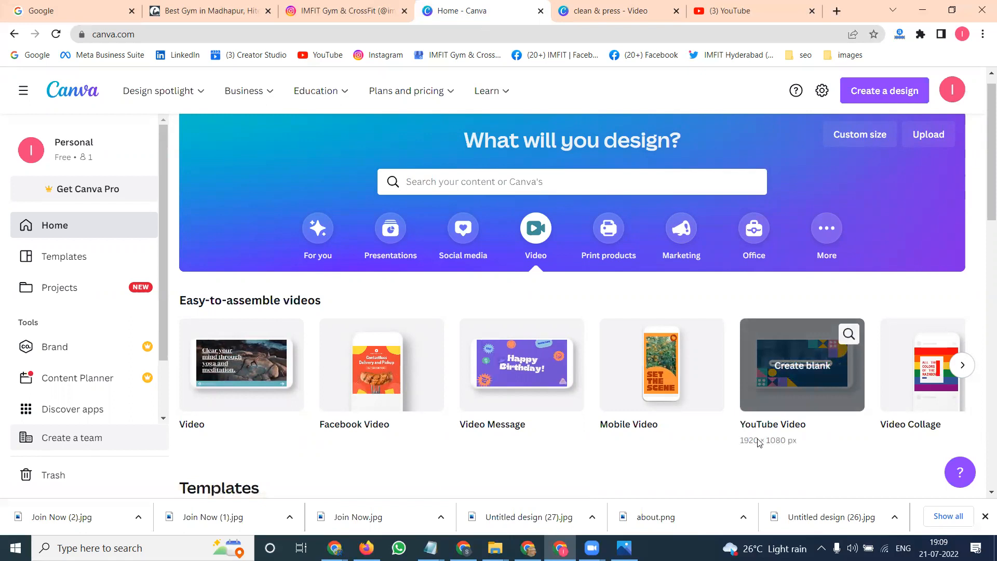
pyautogui.click(576, 12)
# - Add a fifth page and upload the Contact us imfir in image from the imfit folder
pyautogui.click(968, 431)
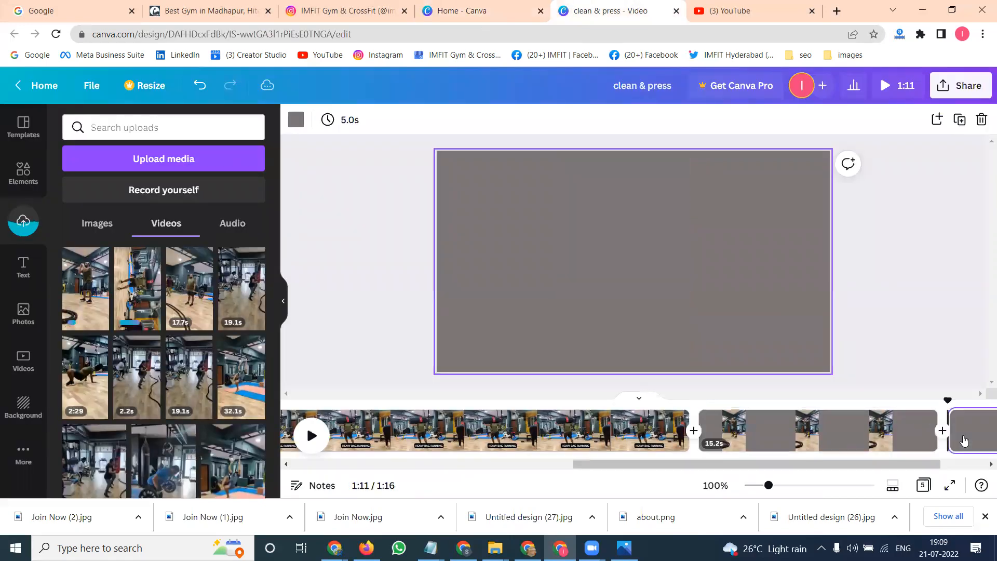
pyautogui.click(180, 165)
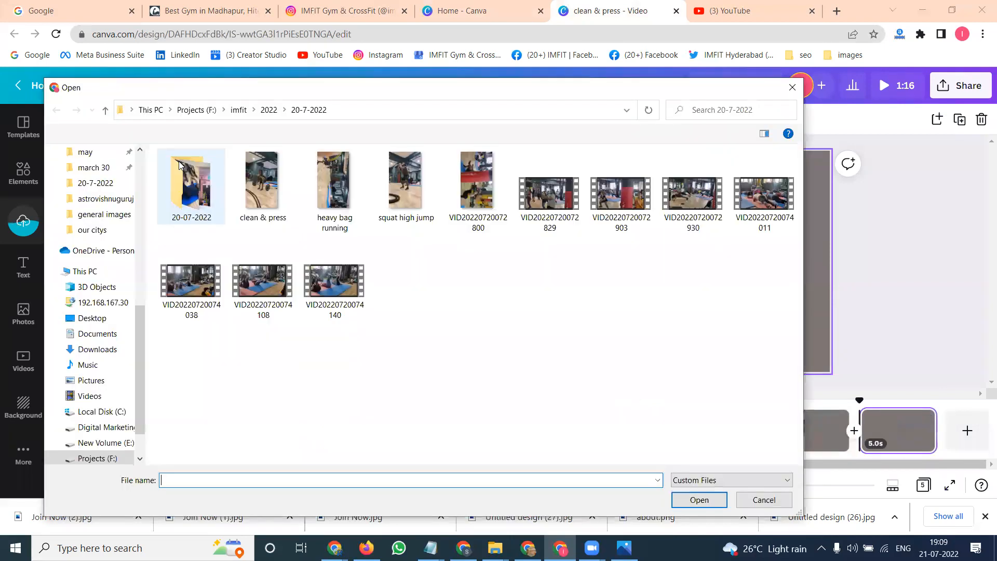
pyautogui.click(240, 111)
pyautogui.scroll(-6, 514, 318)
pyautogui.scroll(3, 494, 295)
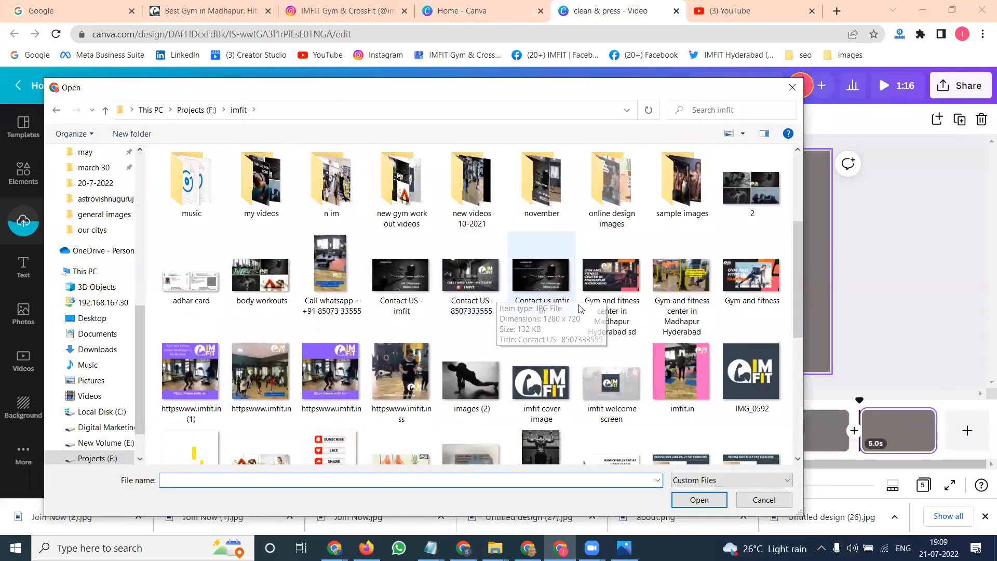
pyautogui.click(559, 292)
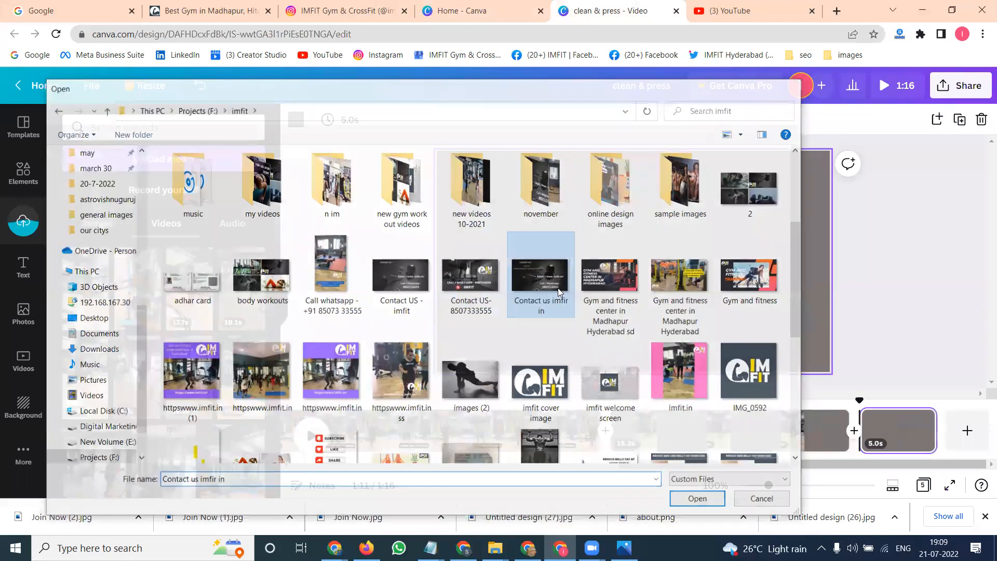
pyautogui.doubleClick(557, 289)
# - Upload the subscribe imfit gym hyderabad video from the imfit folder
pyautogui.click(191, 165)
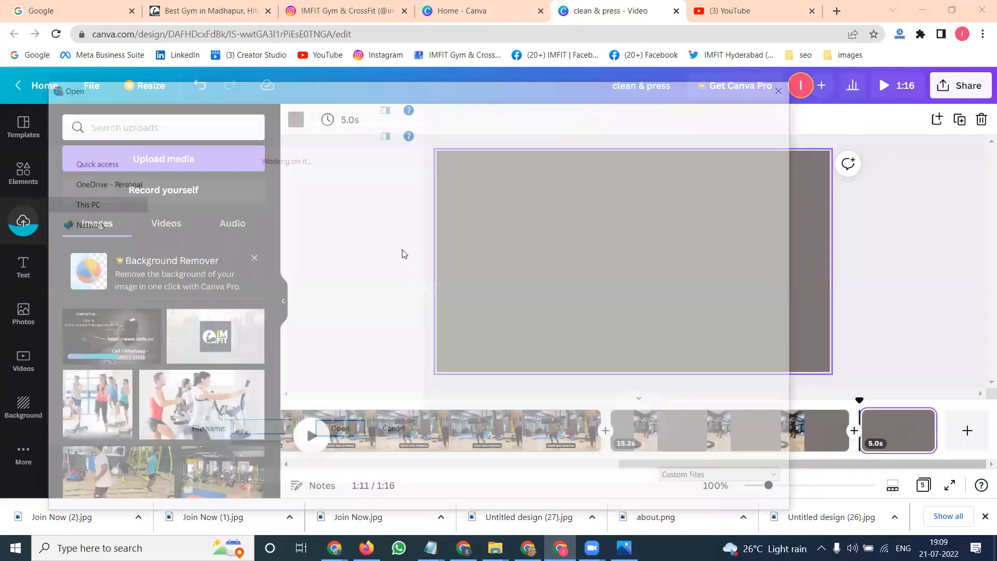
pyautogui.scroll(-10, 403, 275)
pyautogui.scroll(3, 403, 281)
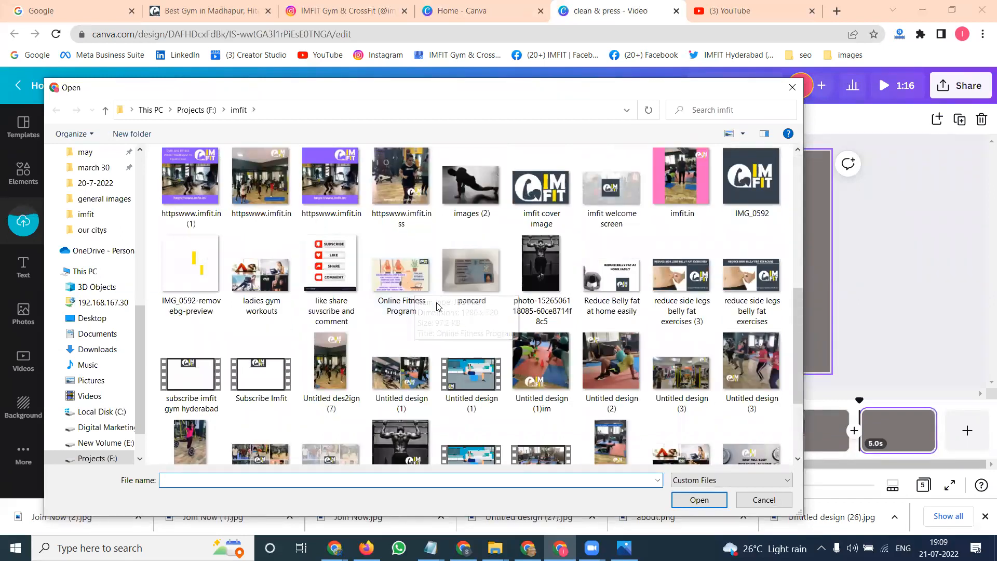
pyautogui.scroll(-3, 437, 307)
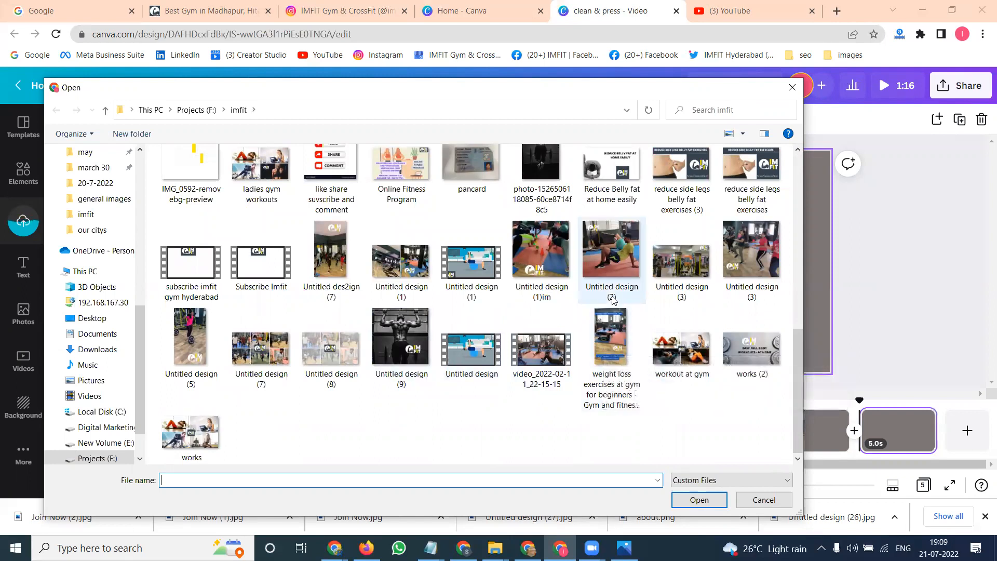
pyautogui.doubleClick(174, 271)
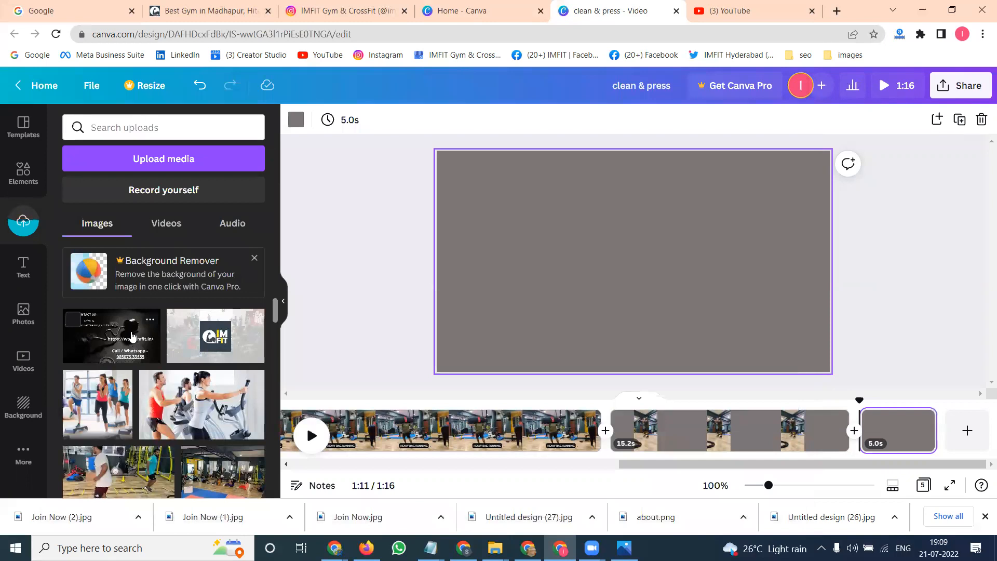
# - Place the uploaded contact us image on the fifth page
pyautogui.click(133, 338)
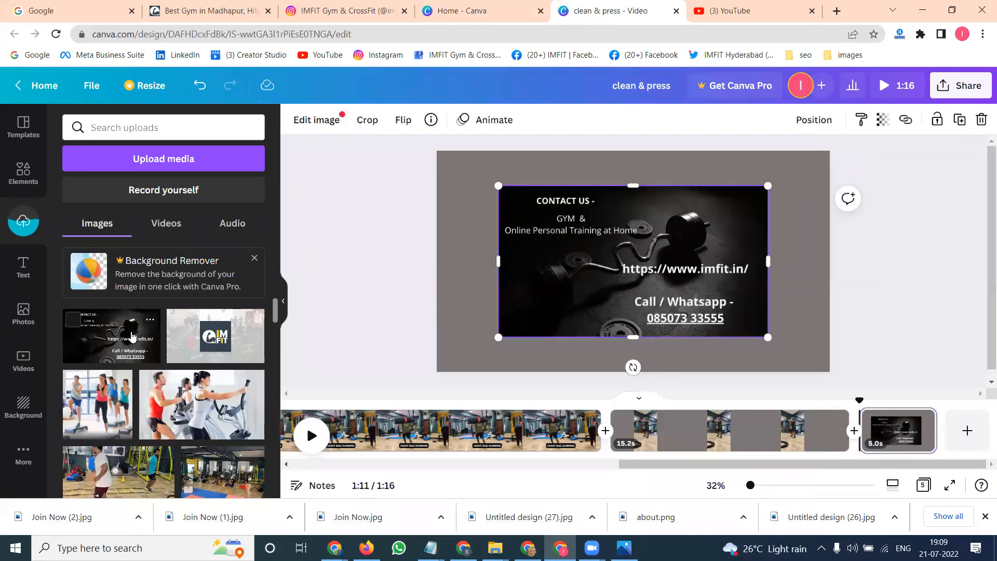
pyautogui.hotkey('ctrl', 'z')
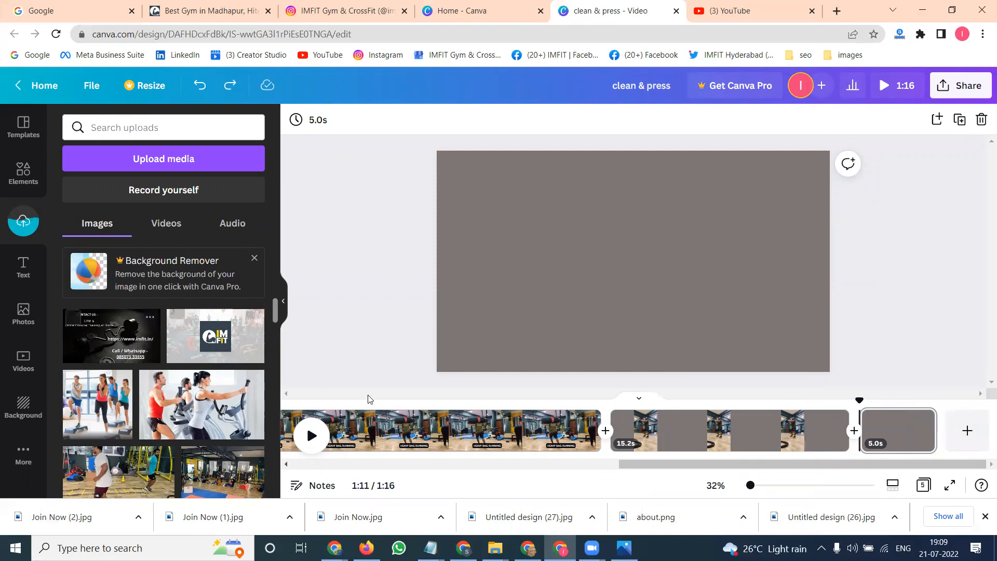
pyautogui.click(127, 326)
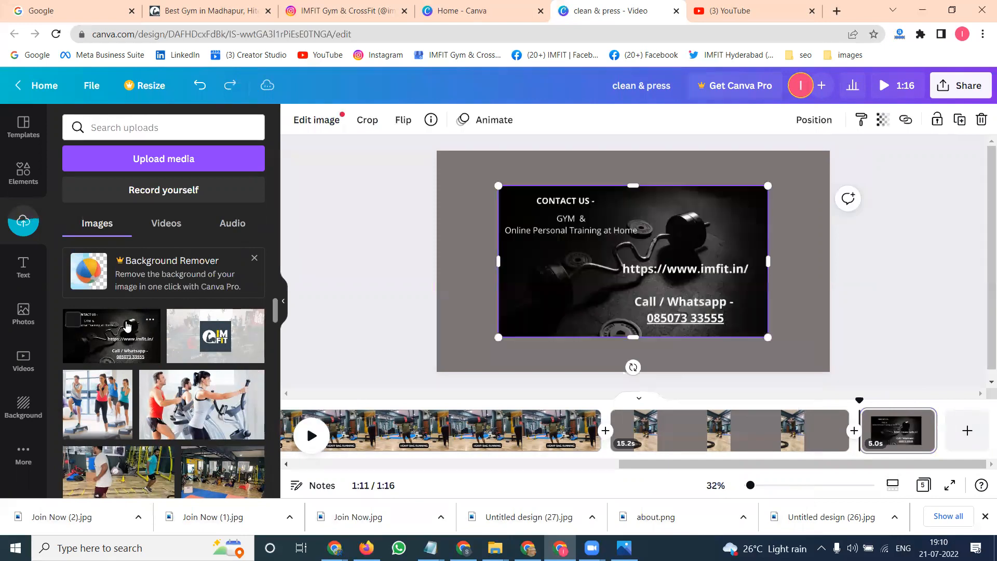
# - Add a sixth page and upload another video from the imfit folder
pyautogui.click(967, 430)
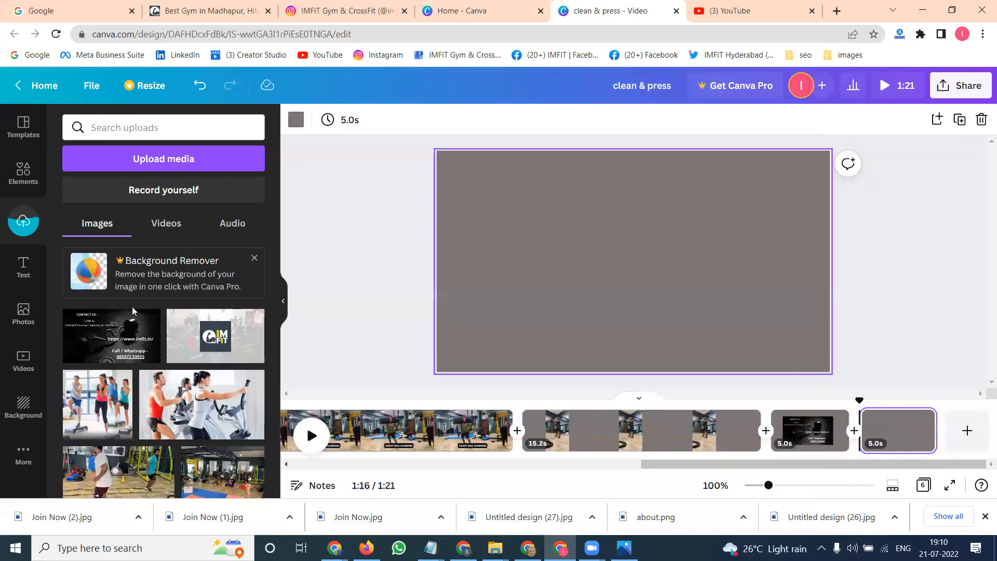
pyautogui.click(158, 236)
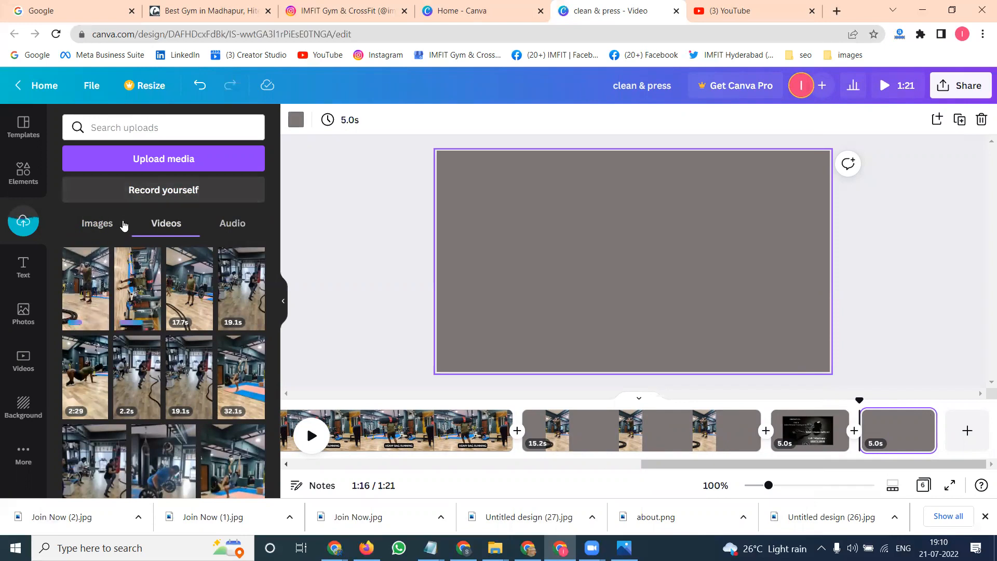
pyautogui.click(136, 159)
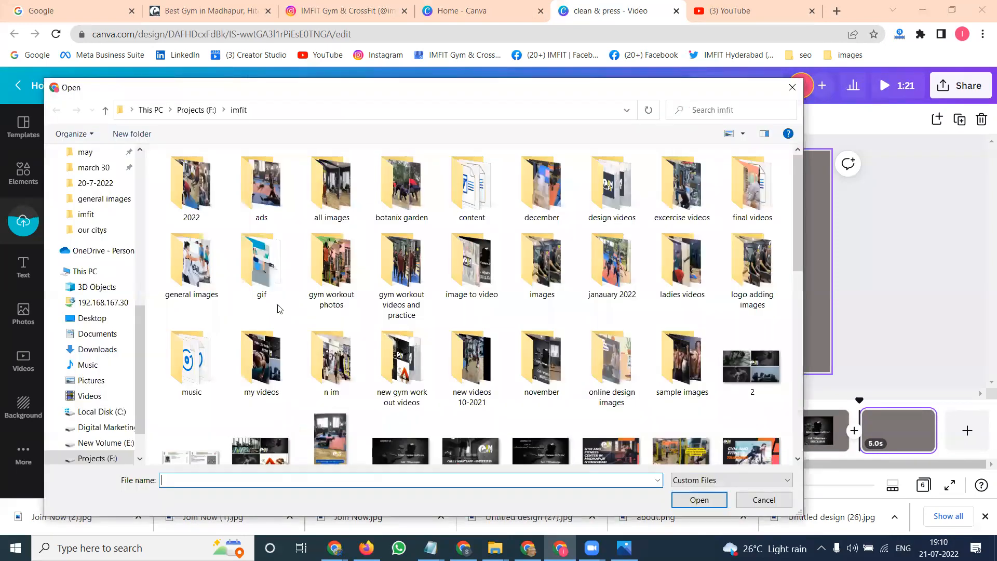
pyautogui.scroll(-5, 280, 308)
pyautogui.doubleClick(187, 423)
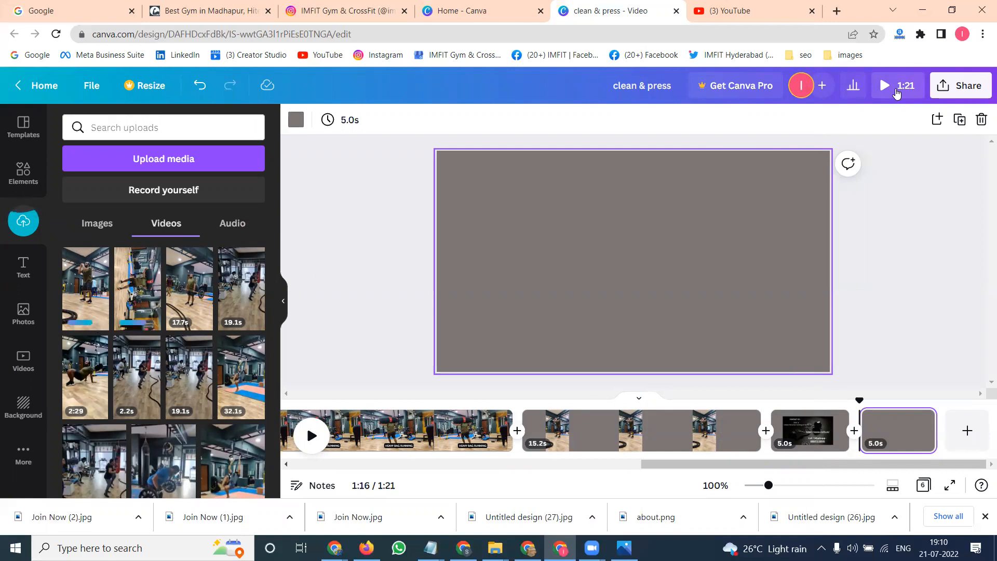
# - Set the contact us image as the fifth page's background
pyautogui.click(818, 428)
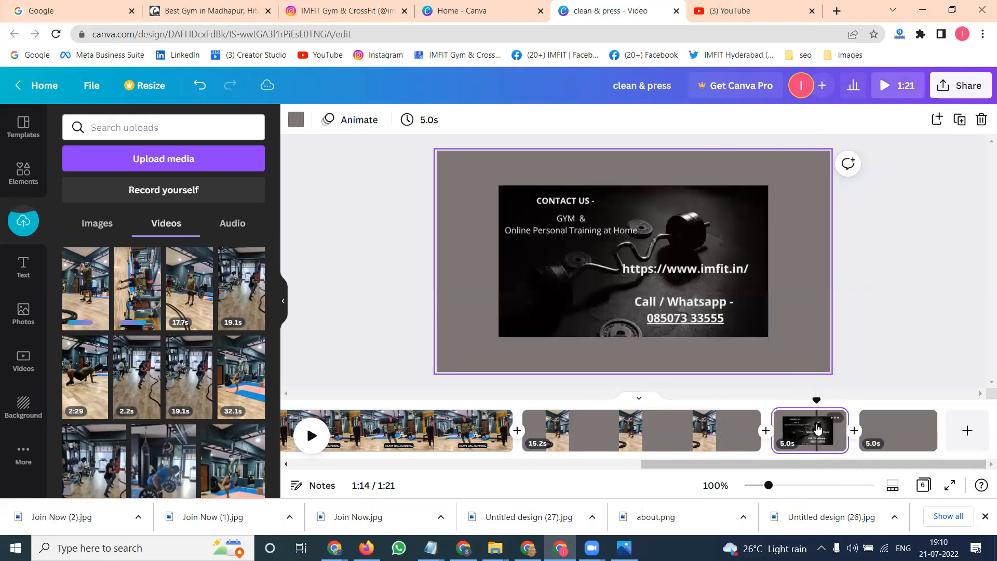
pyautogui.rightClick(662, 271)
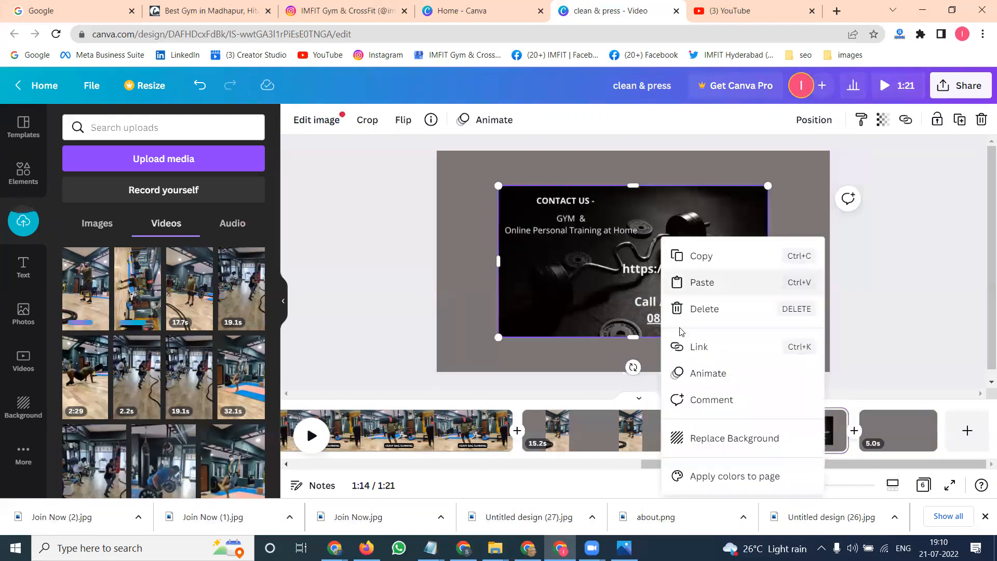
pyautogui.click(723, 439)
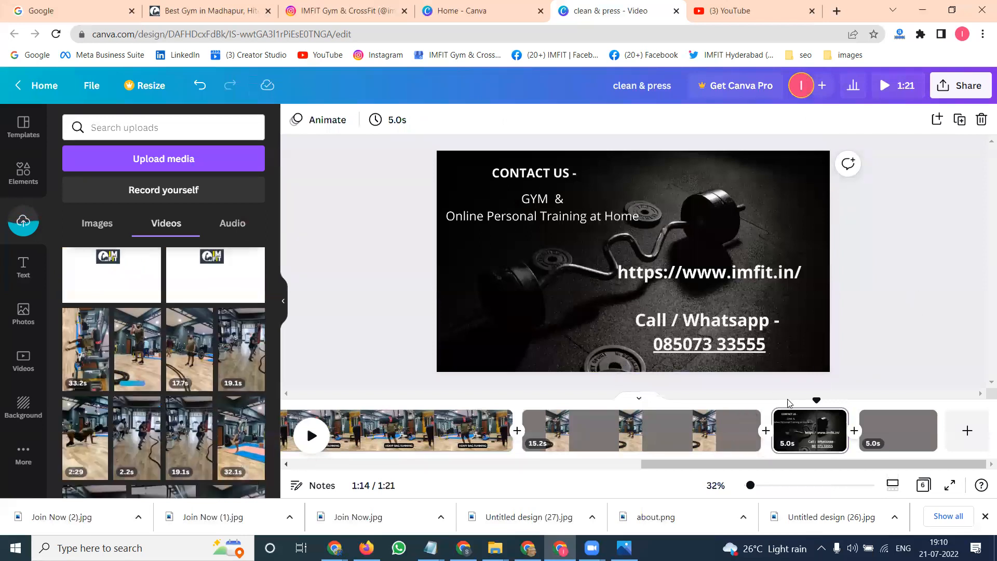
# - Browse through the earlier pages of the video in the timeline
pyautogui.click(741, 434)
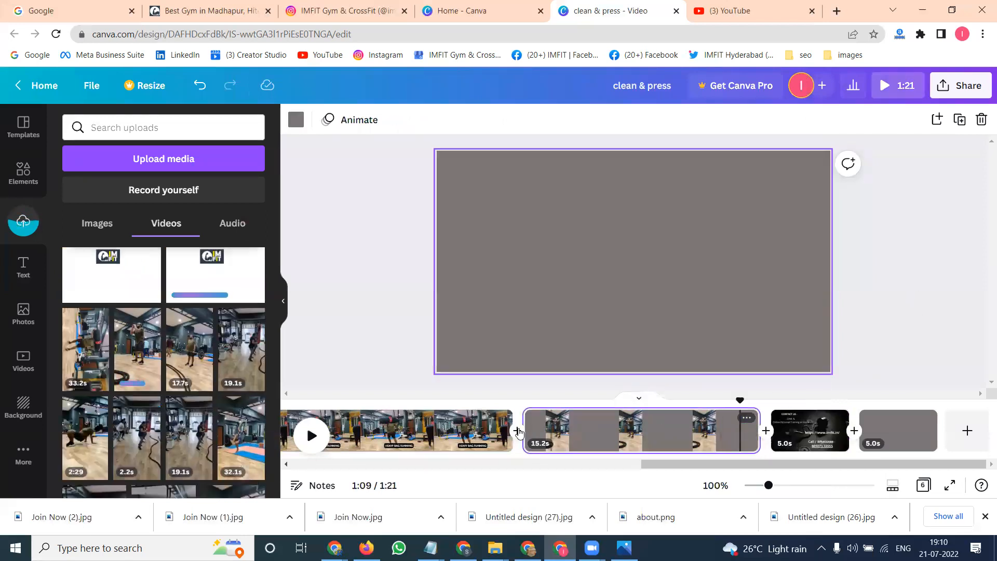
pyautogui.click(479, 435)
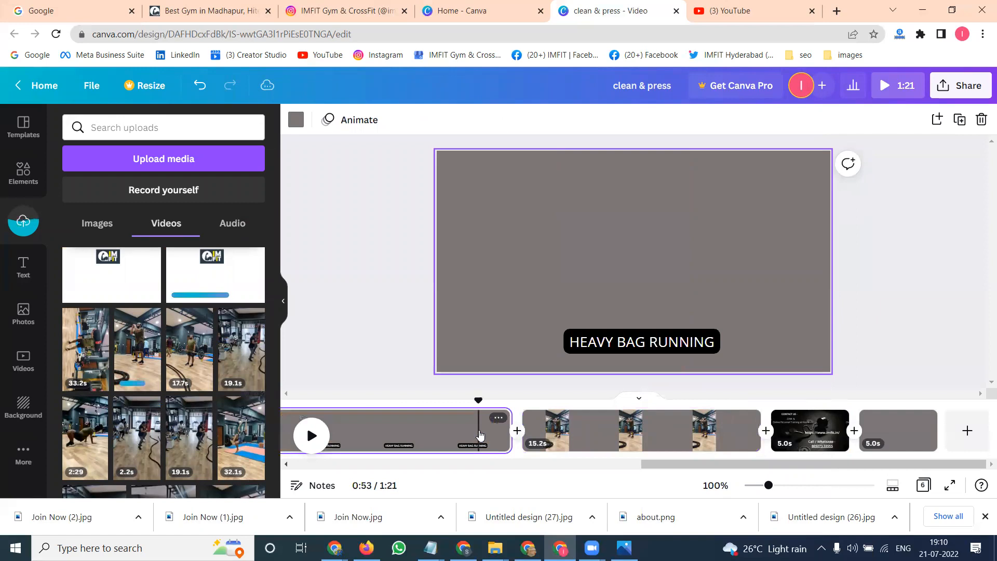
pyautogui.moveTo(658, 464); pyautogui.dragTo(319, 484)
pyautogui.click(471, 448)
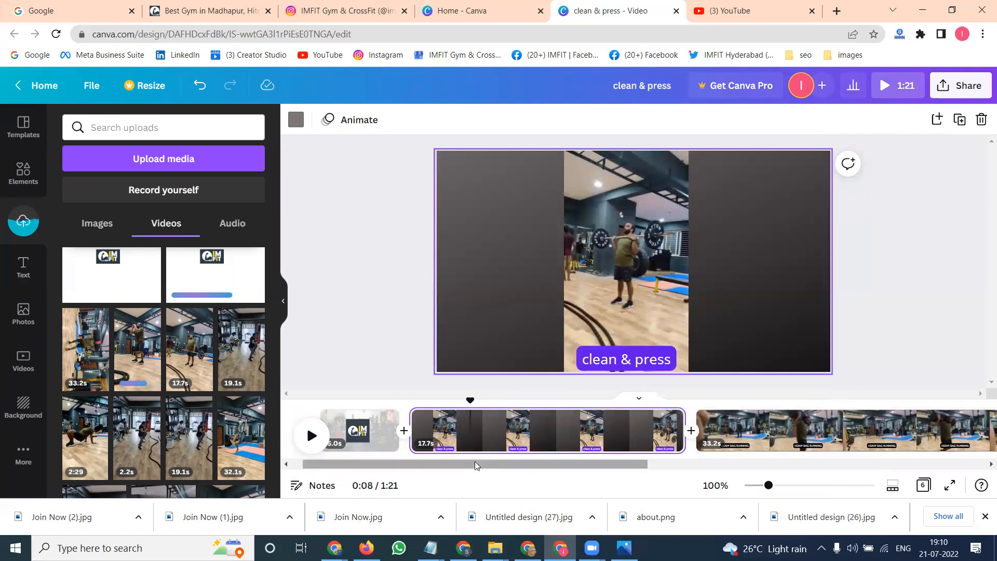
pyautogui.scroll(-5, 475, 461)
pyautogui.scroll(-5, 475, 461)
# - Add the IMFIT YouTube subscribe clip to the sixth page and set it as the page background
pyautogui.click(893, 432)
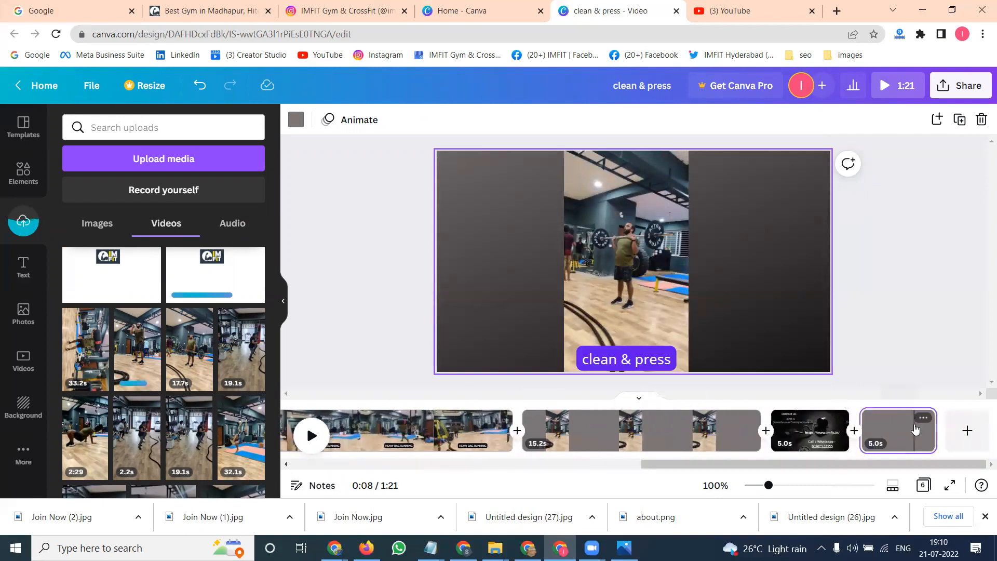
pyautogui.click(229, 276)
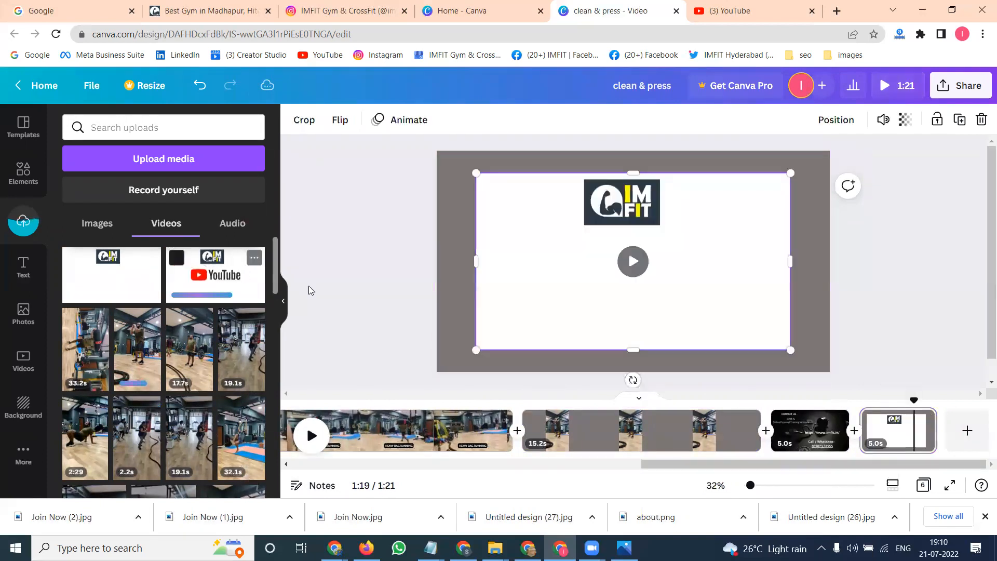
pyautogui.rightClick(544, 269)
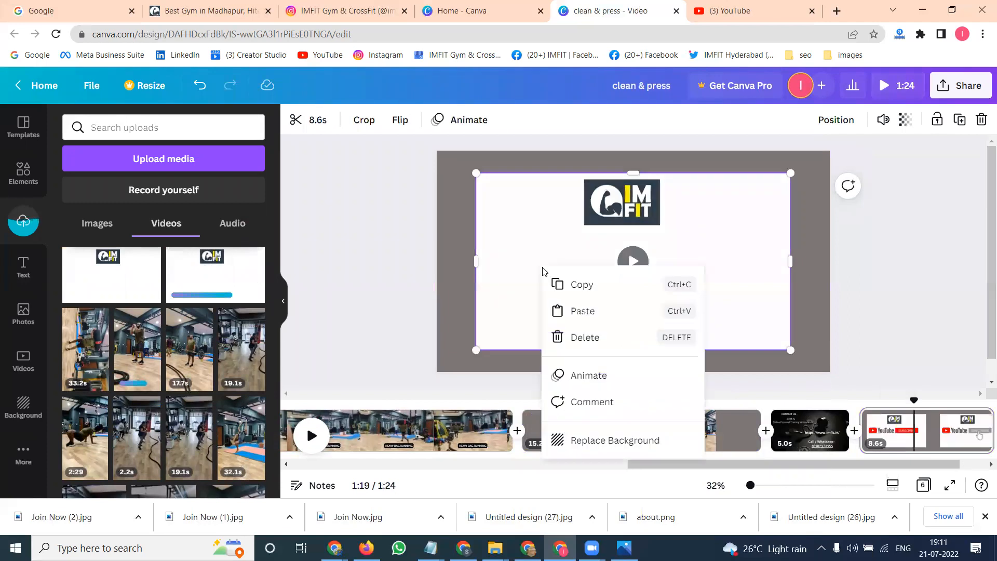
pyautogui.click(589, 441)
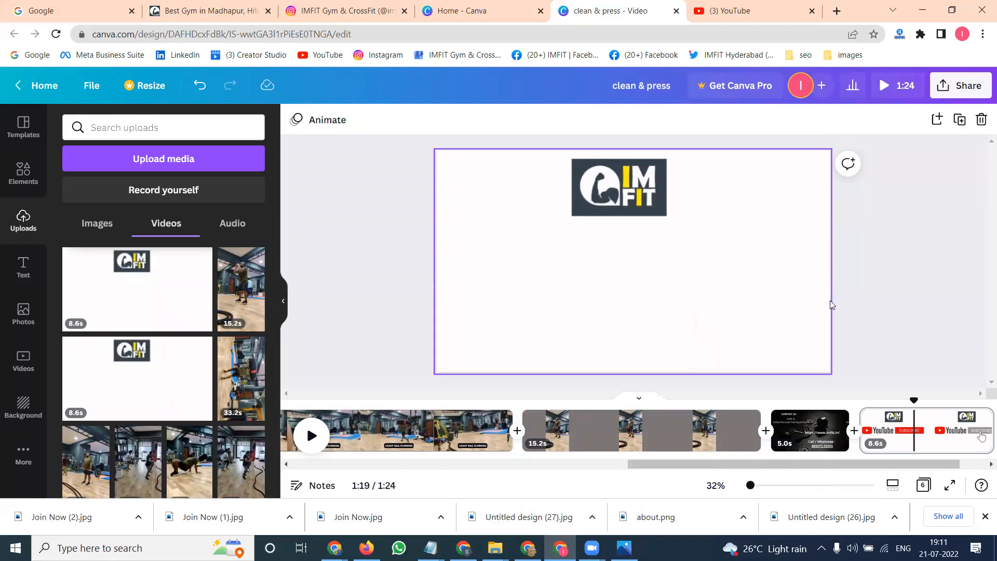
# - Add the Sunset Dream - Cheel.mp3 audio track from uploads to the video
pyautogui.moveTo(727, 464); pyautogui.dragTo(319, 468)
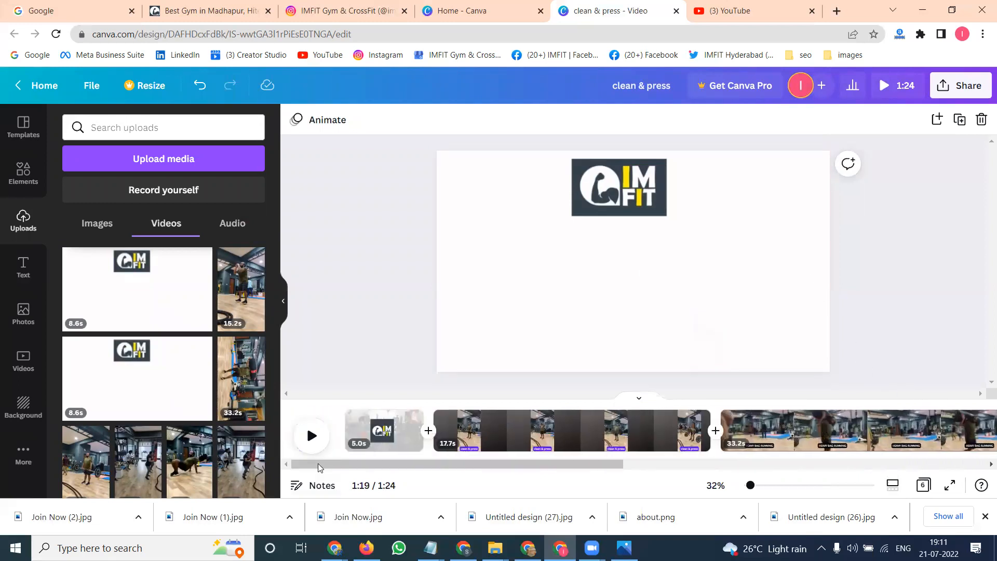
pyautogui.click(347, 410)
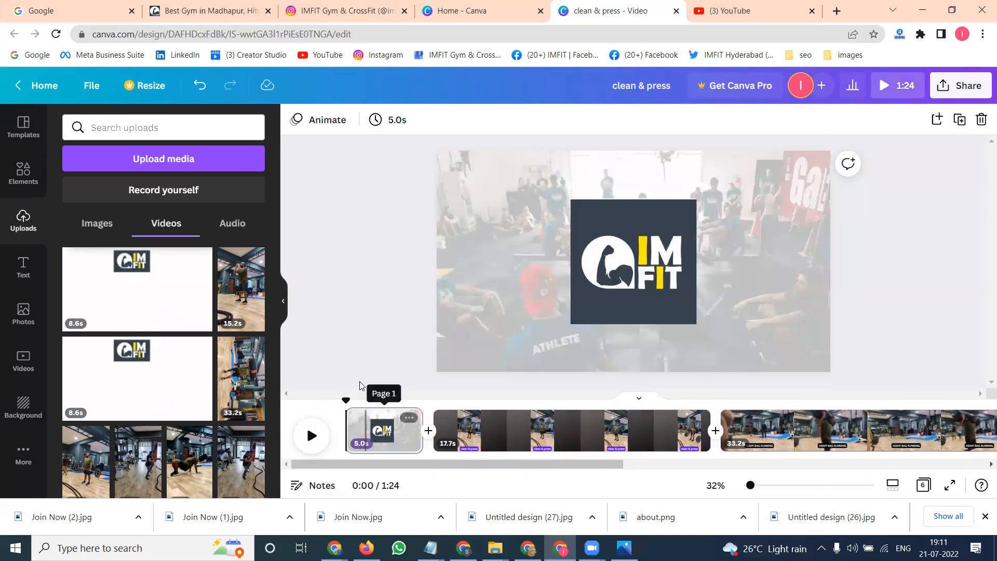
pyautogui.click(227, 226)
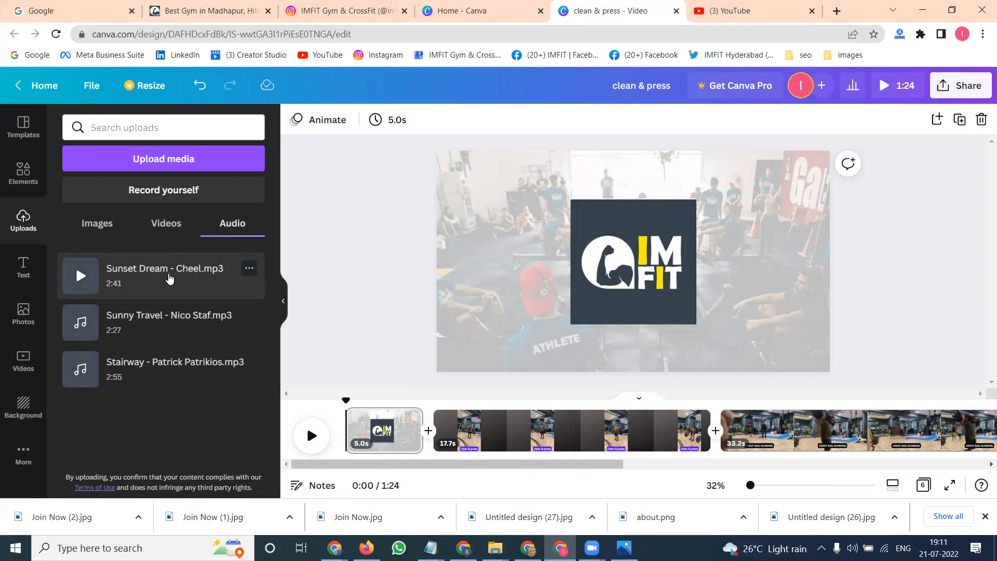
pyautogui.click(169, 279)
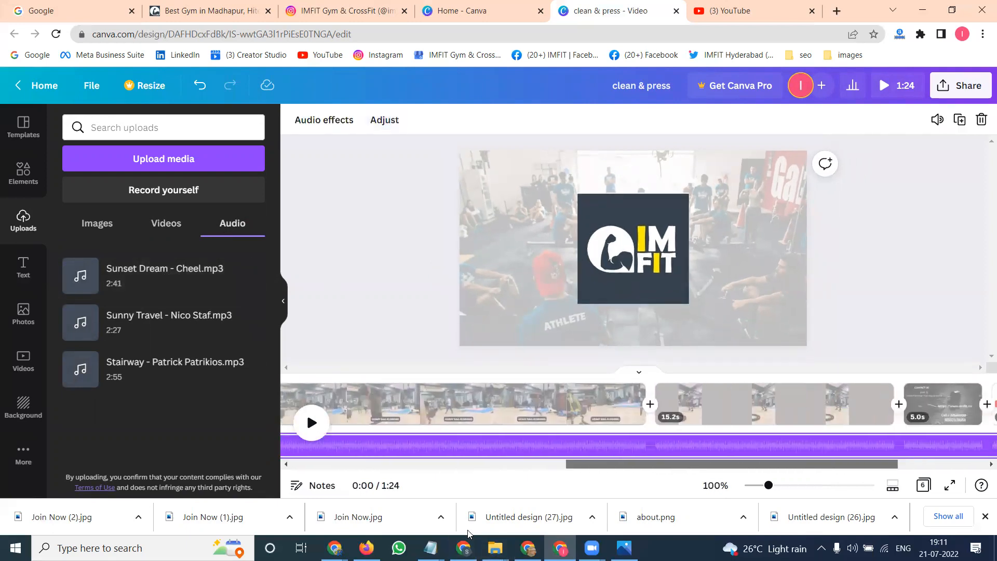
pyautogui.hscroll(-10, 923, 410)
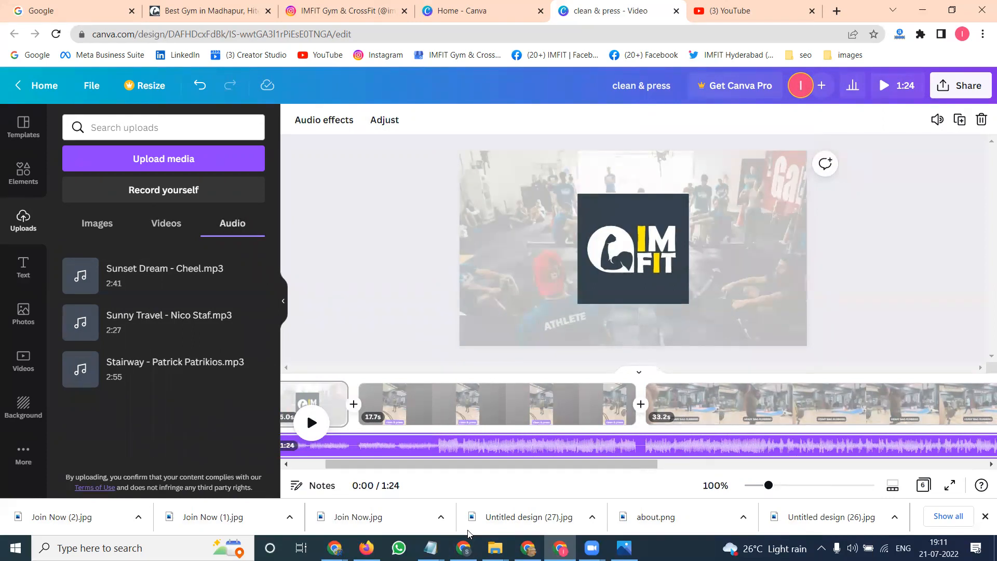
pyautogui.moveTo(524, 464); pyautogui.dragTo(489, 465)
pyautogui.click(394, 325)
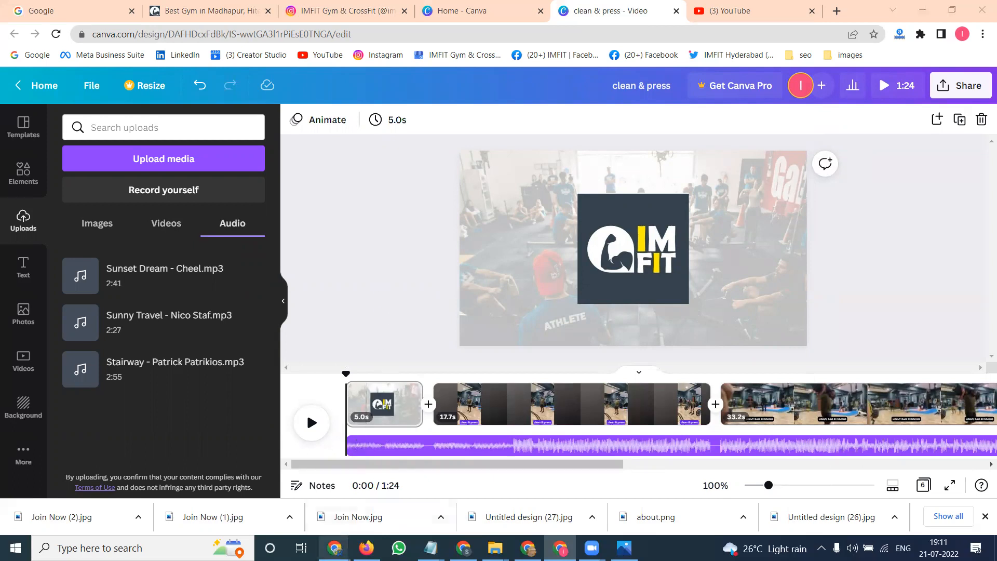
pyautogui.moveTo(334, 546)
pyautogui.click(305, 483)
pyautogui.click(337, 545)
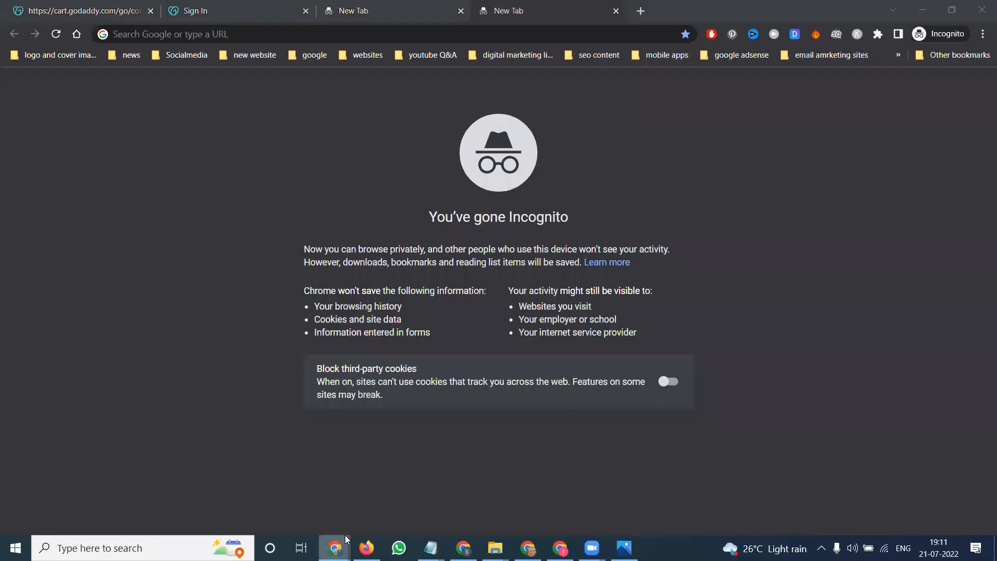
pyautogui.click(379, 485)
pyautogui.scroll(-2, 343, 382)
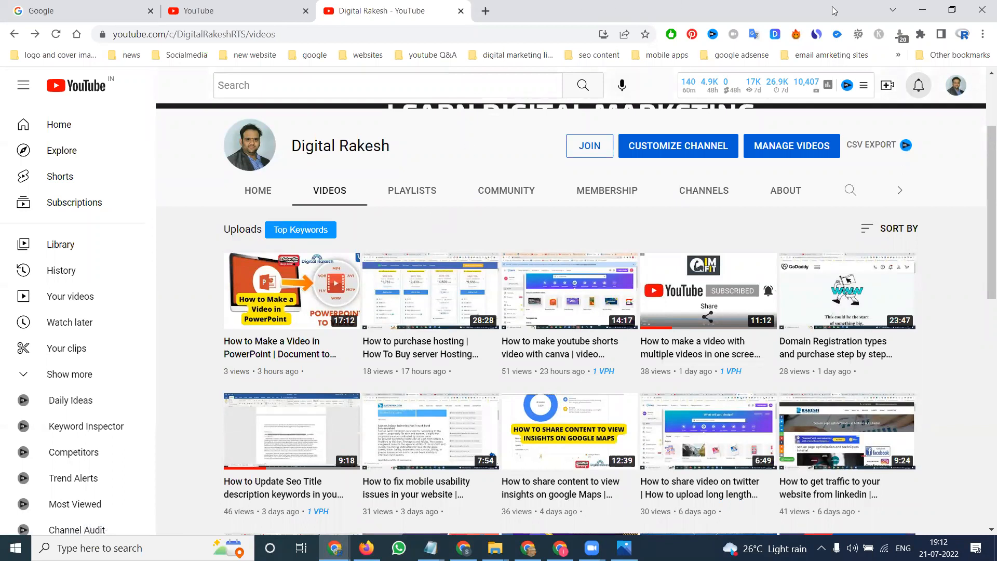
pyautogui.click(922, 9)
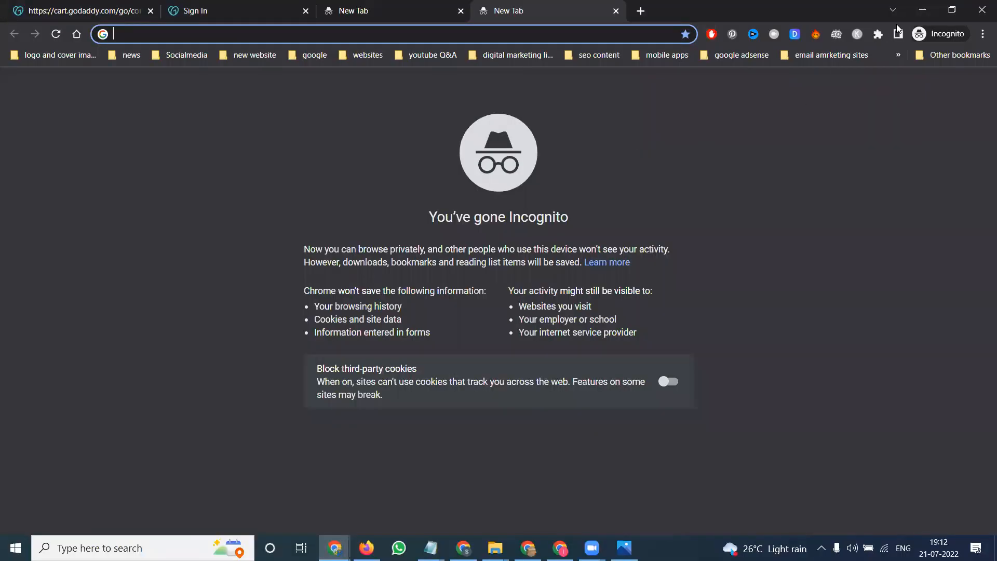
pyautogui.click(922, 9)
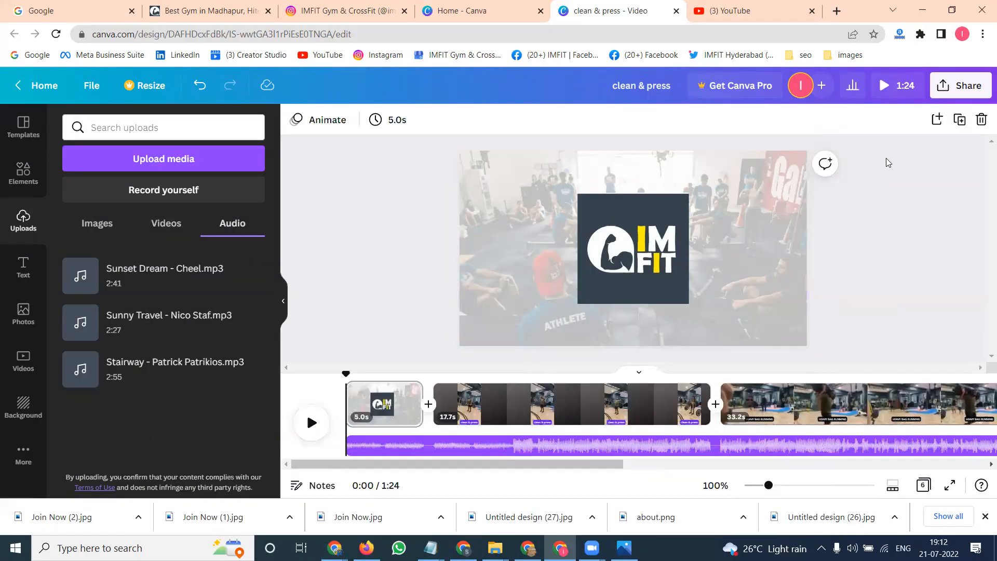
pyautogui.click(961, 85)
pyautogui.click(782, 397)
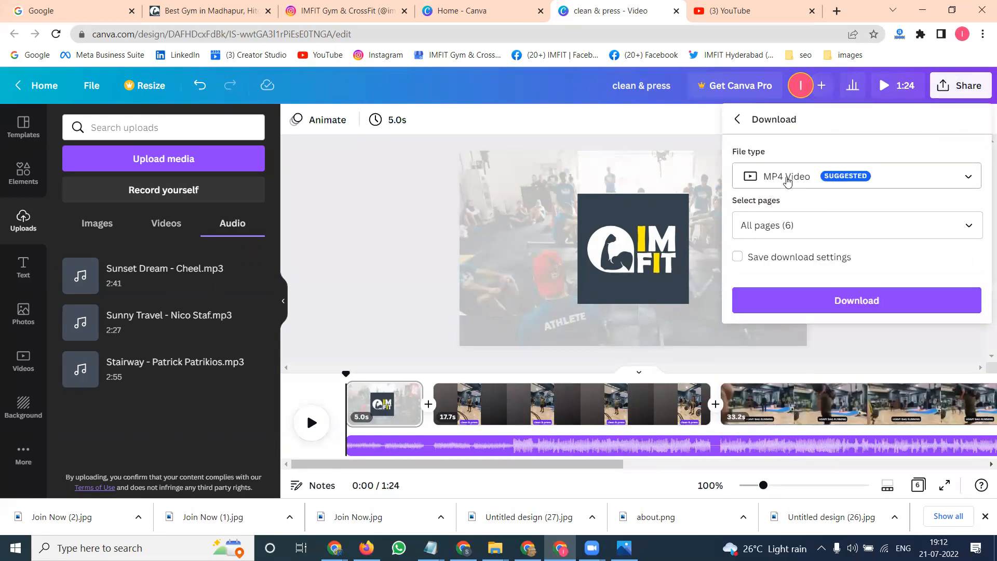
pyautogui.click(345, 254)
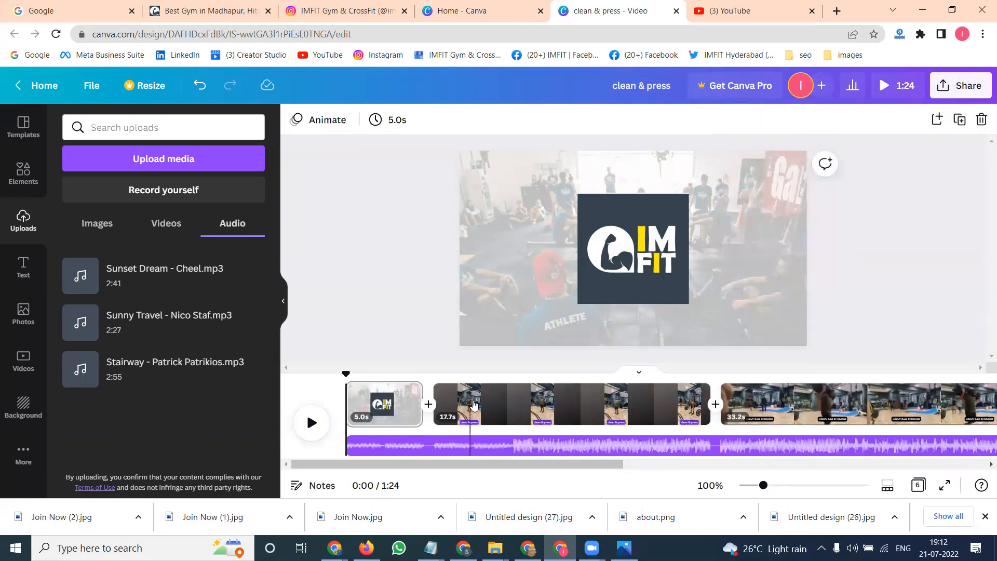
# - Open the fourth page's clip and look up its file name in the 20-7-2022 folder
pyautogui.rightClick(477, 409)
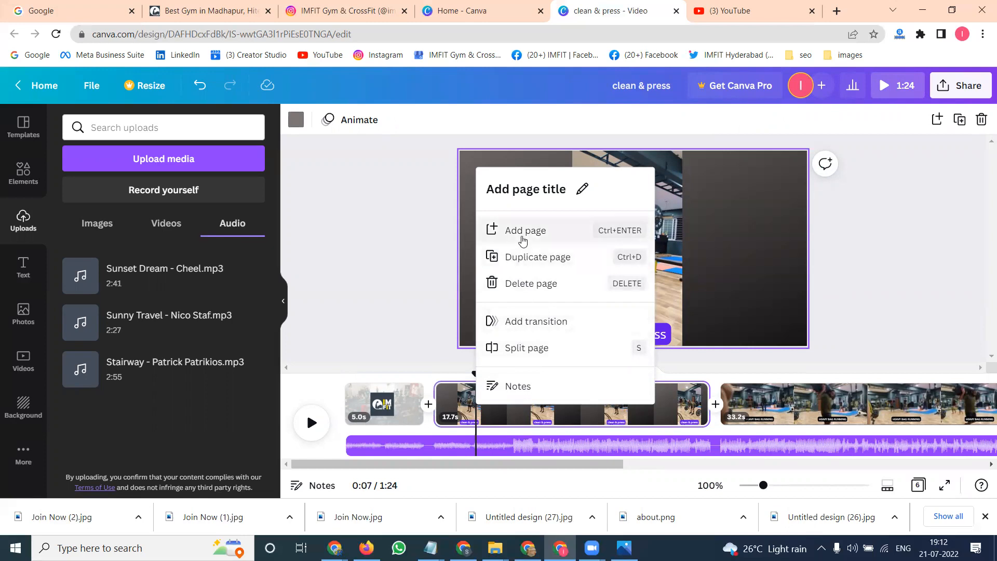
pyautogui.click(394, 245)
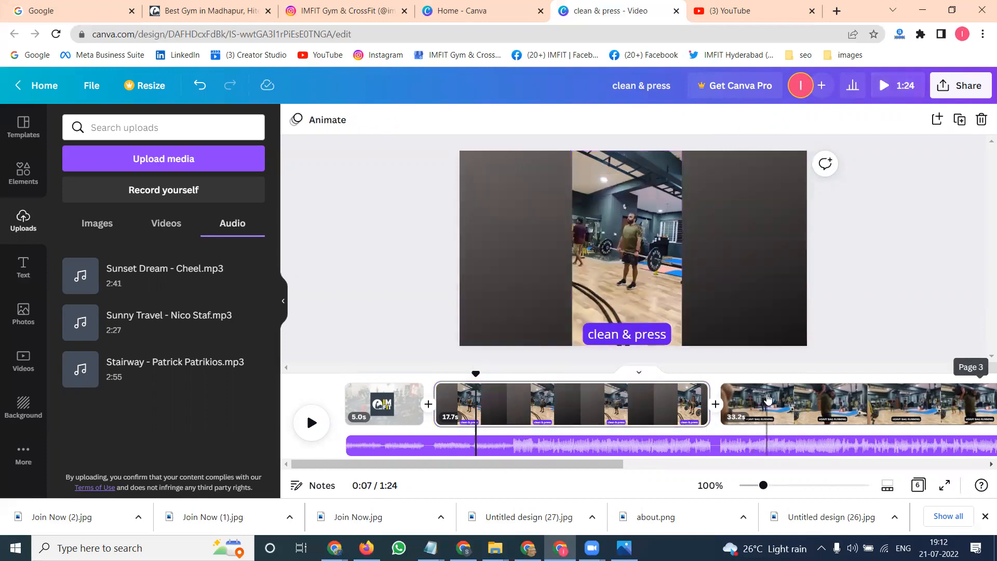
pyautogui.click(769, 399)
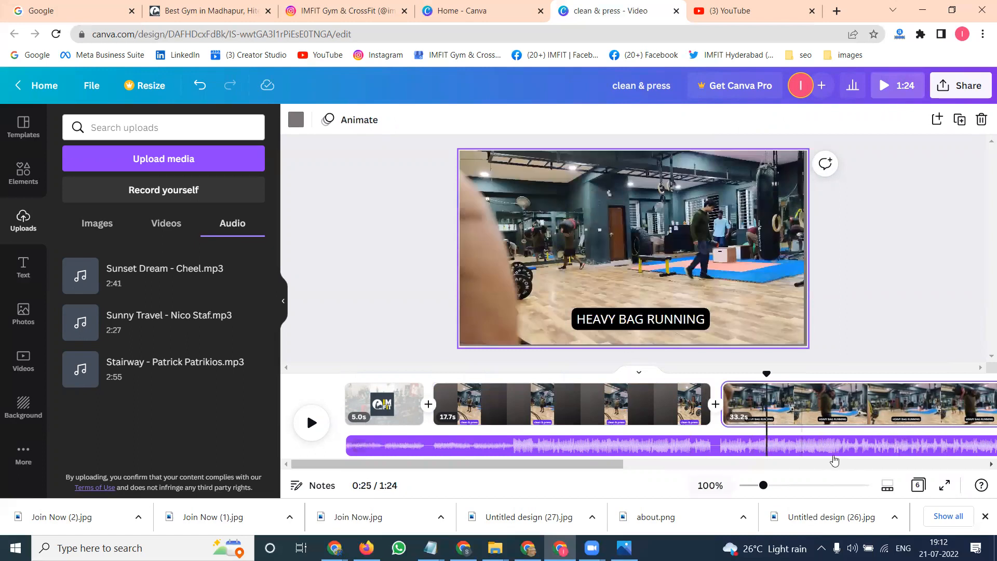
pyautogui.hscroll(10, 835, 461)
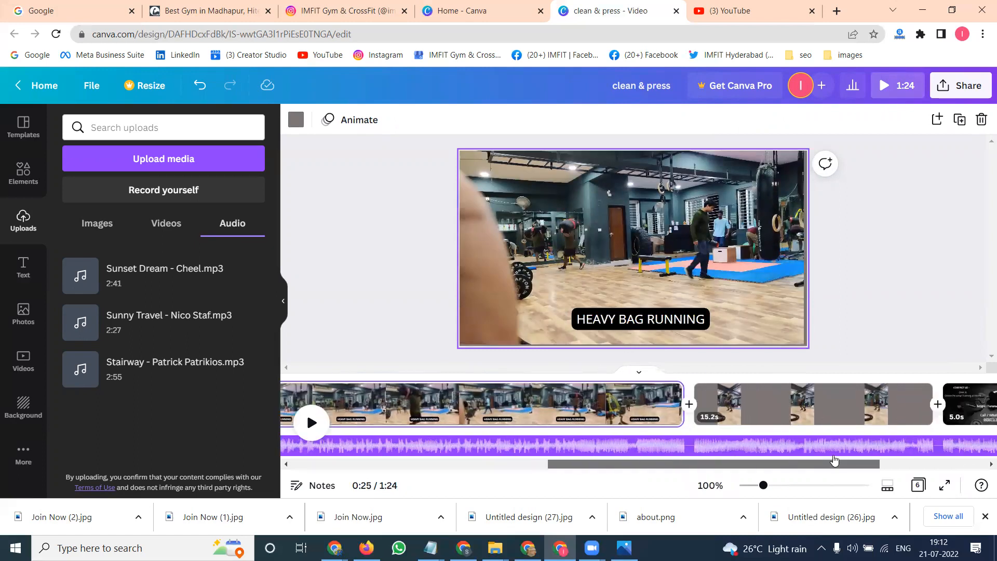
pyautogui.click(826, 411)
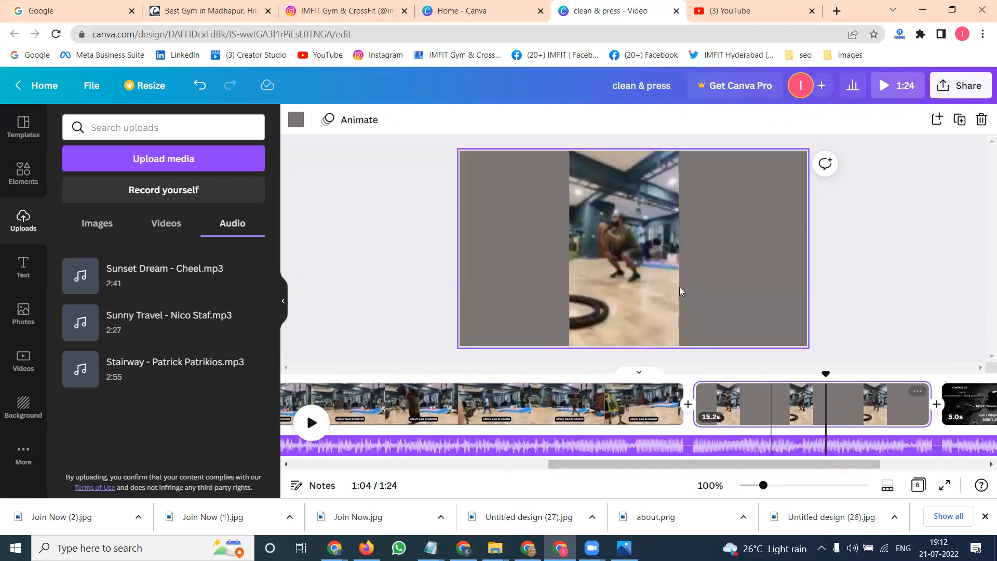
pyautogui.click(602, 257)
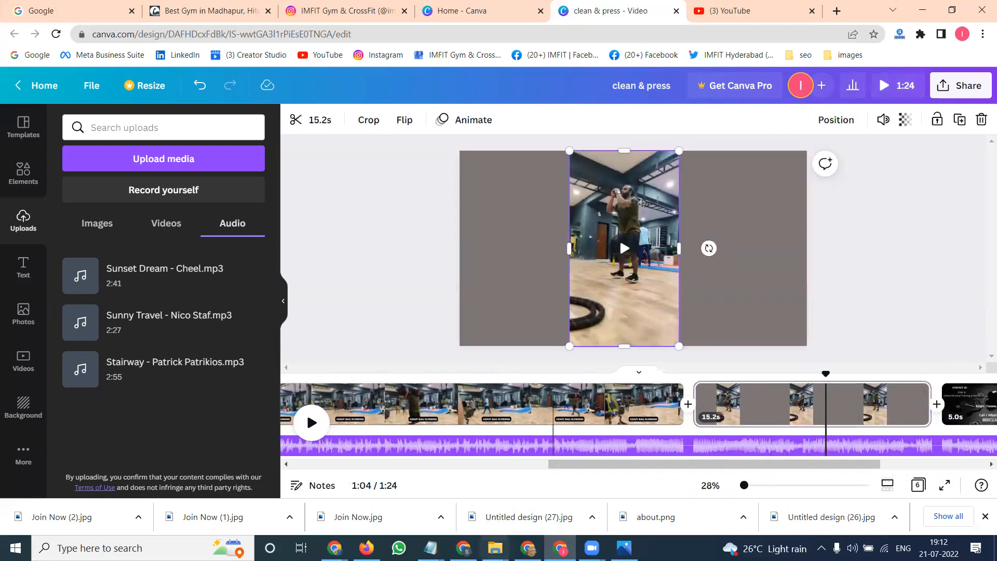
pyautogui.click(495, 548)
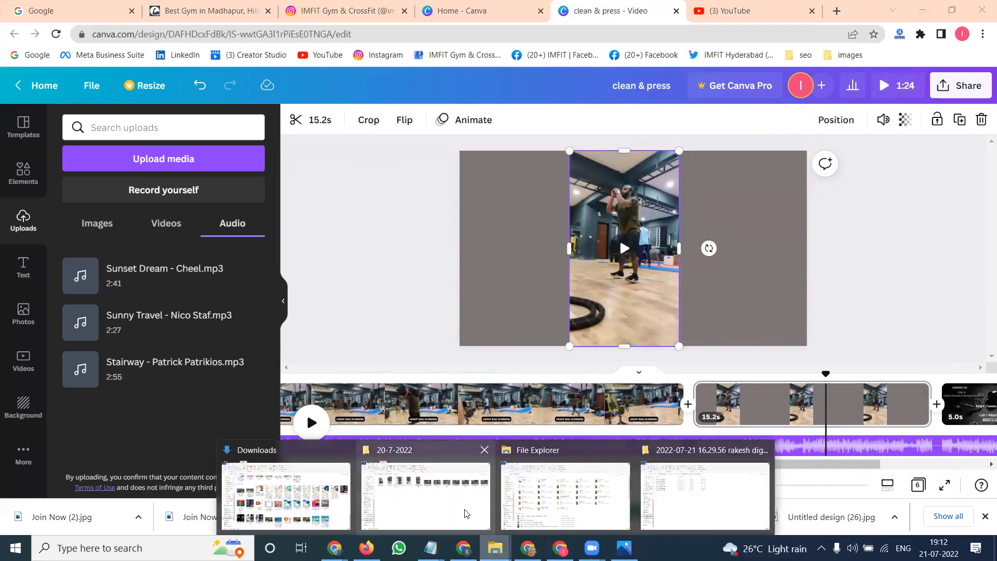
pyautogui.click(410, 494)
pyautogui.click(355, 192)
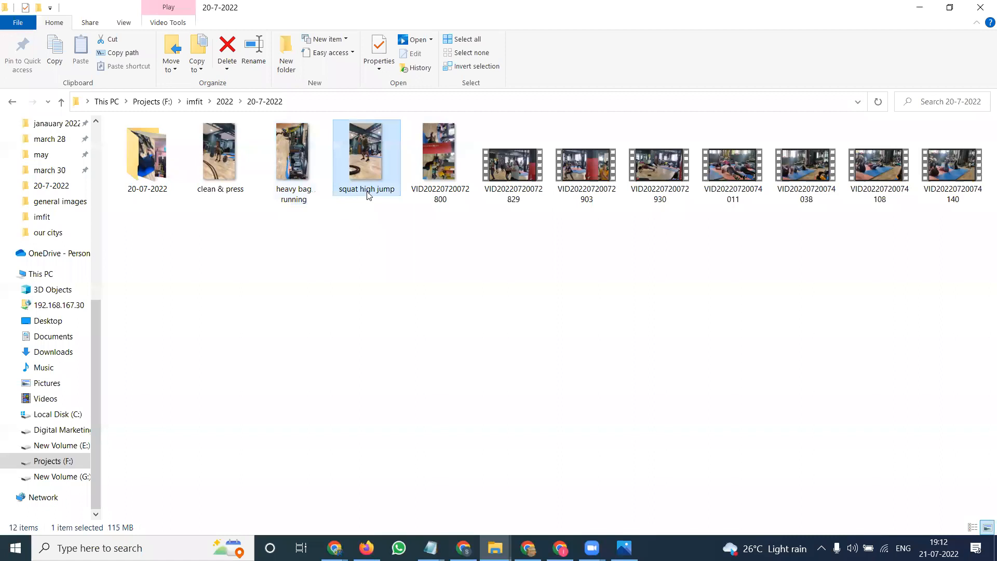
pyautogui.click(367, 191)
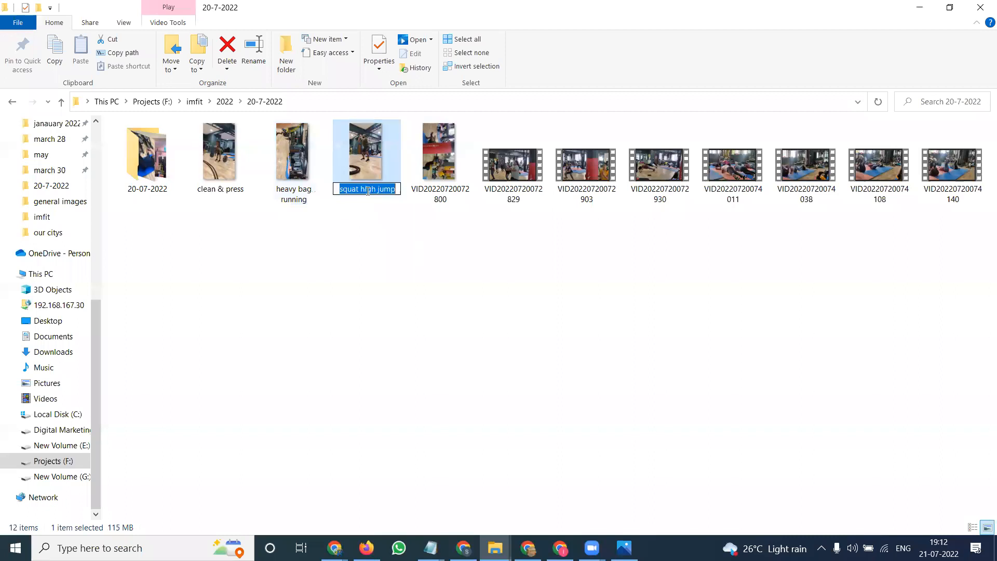
pyautogui.click(919, 7)
pyautogui.click(24, 266)
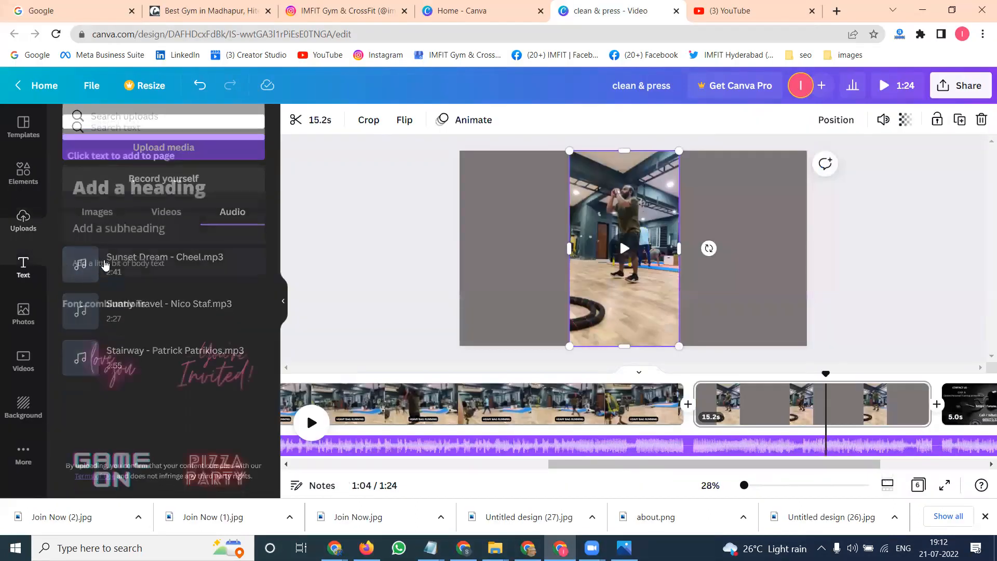
pyautogui.doubleClick(117, 261)
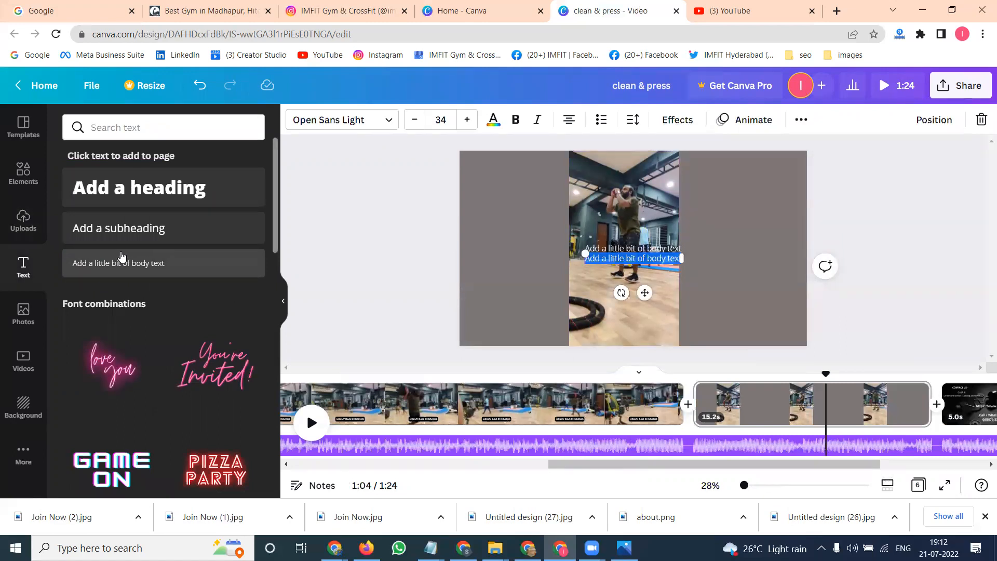
pyautogui.hotkey('ctrl', 'z')
pyautogui.hotkey('ctrl', 'z')
# - Add a subheading reading "squat high jump" to the fourth page and apply the Background text effect
pyautogui.click(131, 239)
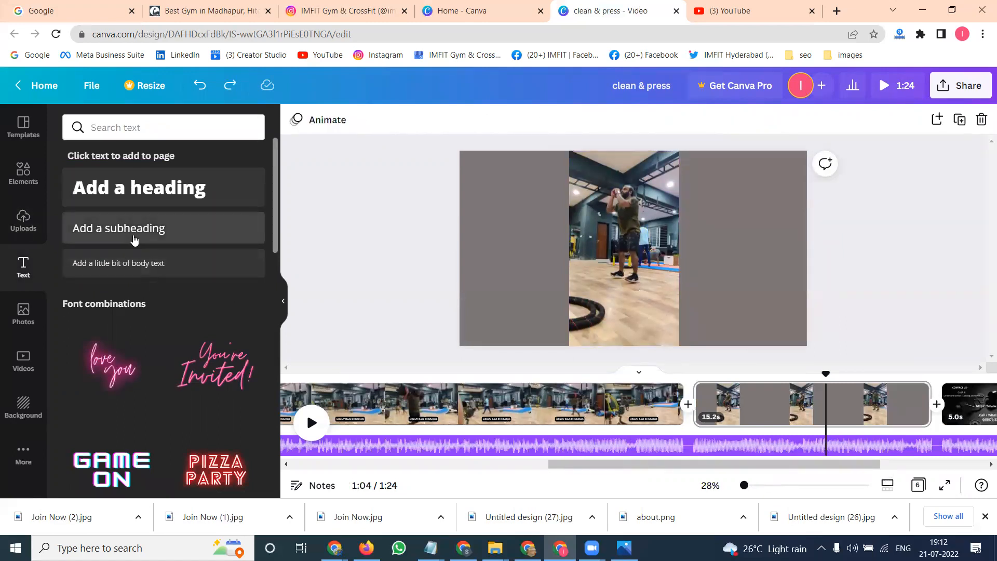
pyautogui.write('squat high jump')
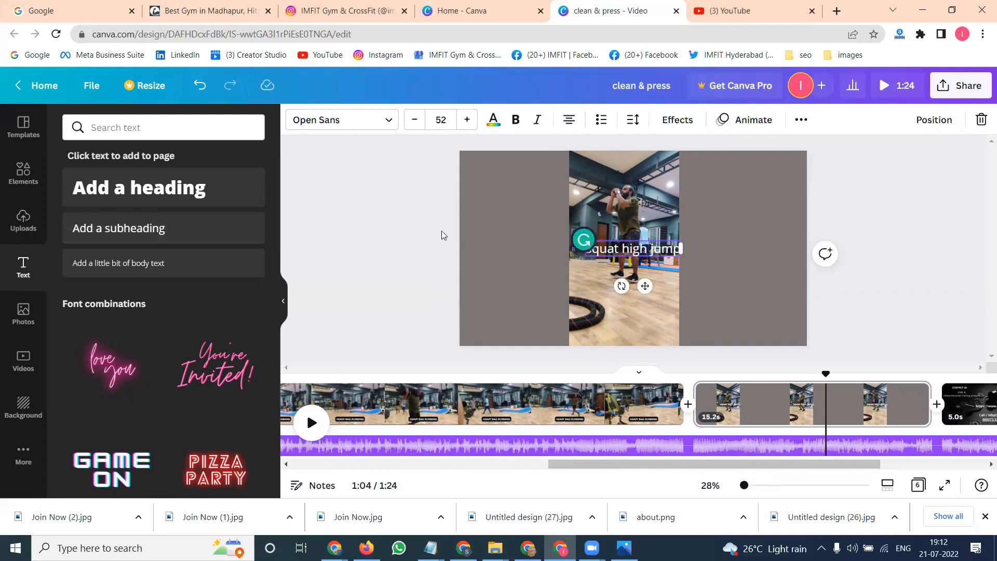
pyautogui.click(669, 123)
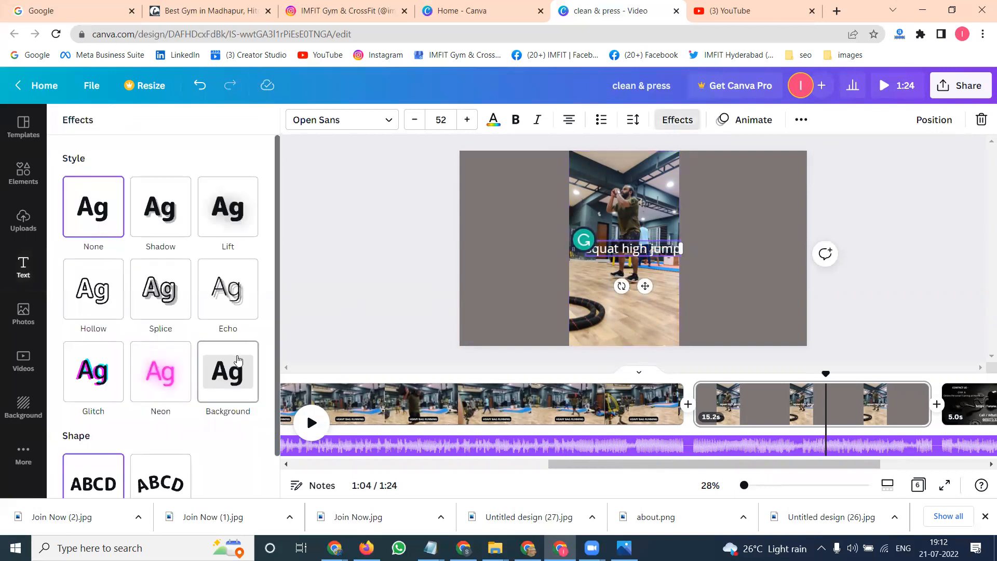
pyautogui.click(228, 370)
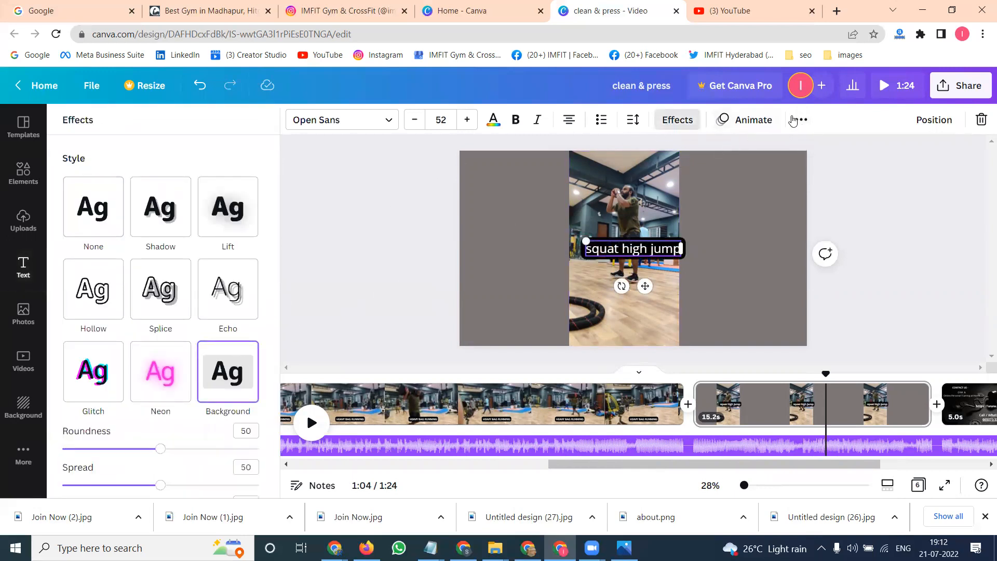
# - Convert the squat high jump caption to uppercase and make it bold
pyautogui.click(800, 120)
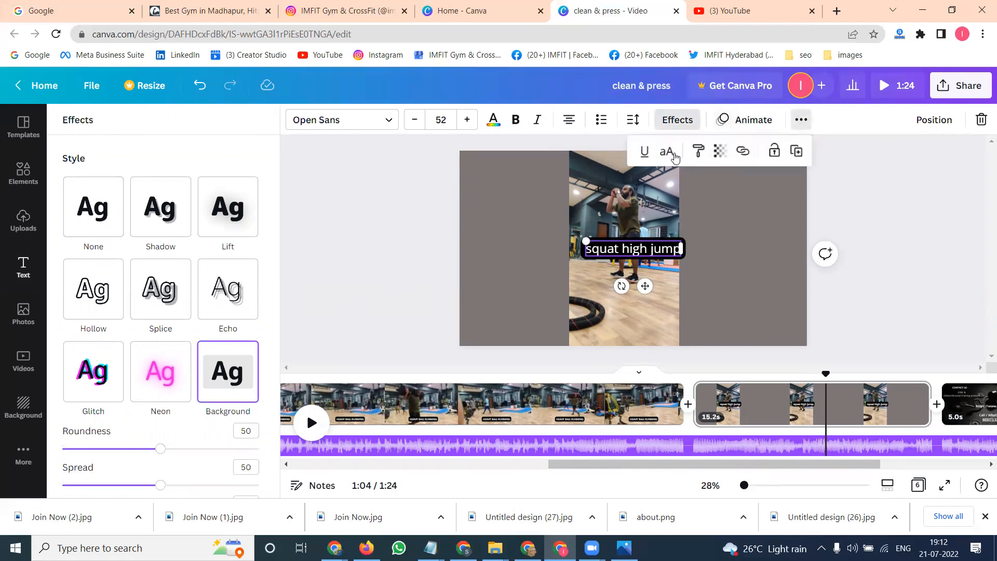
pyautogui.click(667, 152)
pyautogui.click(515, 119)
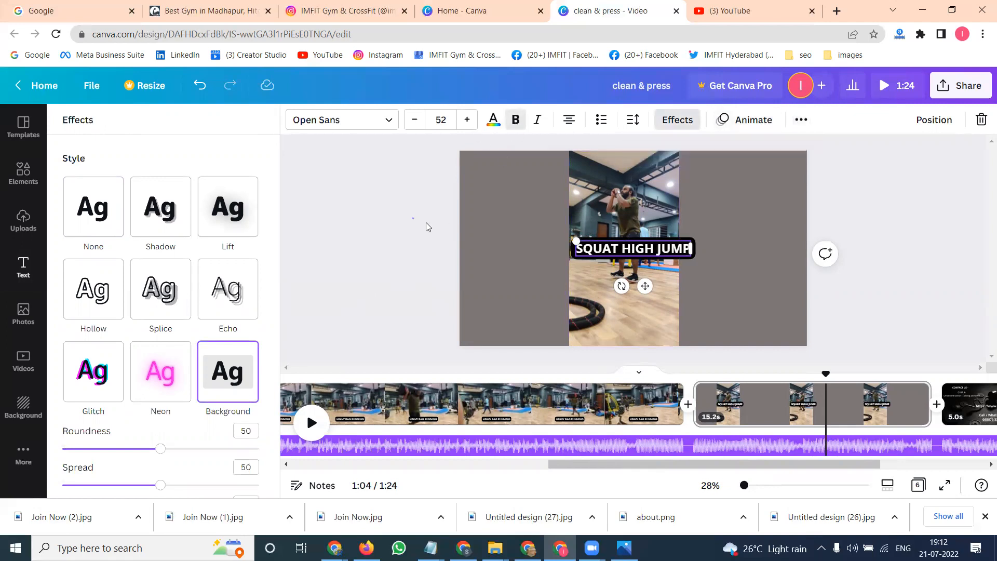
# - Move the caption down to the bottom of the squat clip
pyautogui.click(413, 219)
pyautogui.moveTo(611, 249); pyautogui.dragTo(611, 327)
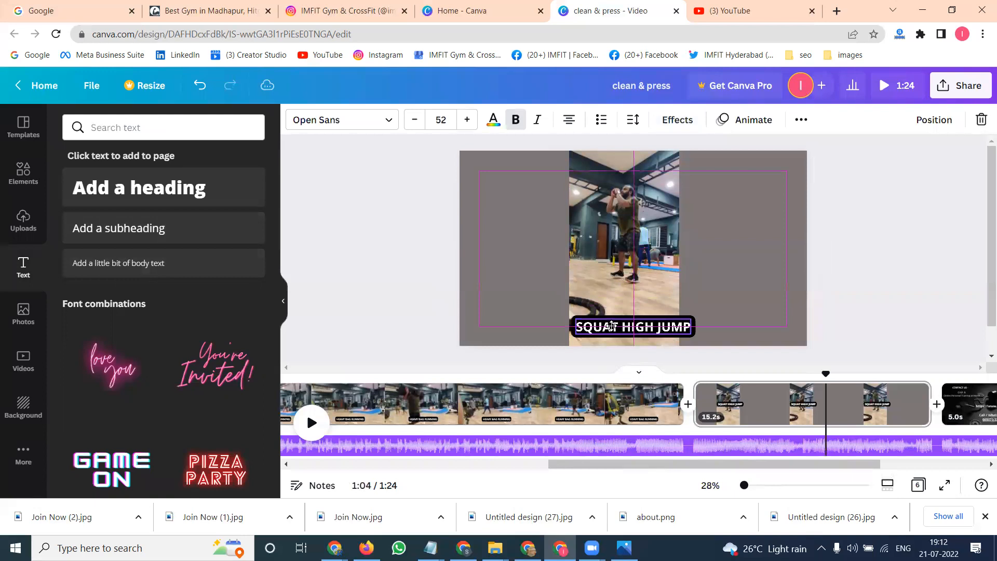
pyautogui.click(924, 255)
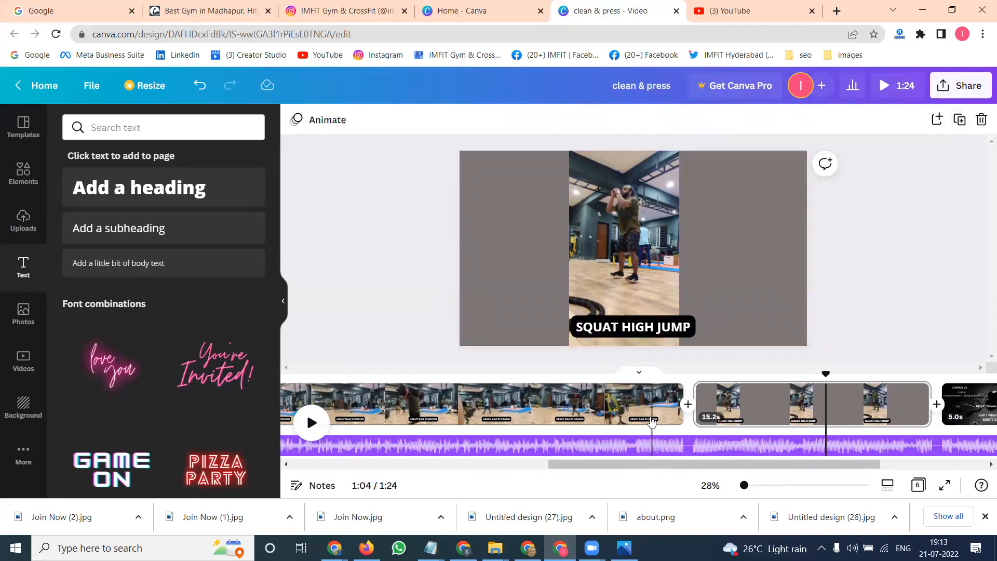
# - Download all six pages of the design as an MP4 video
pyautogui.click(387, 407)
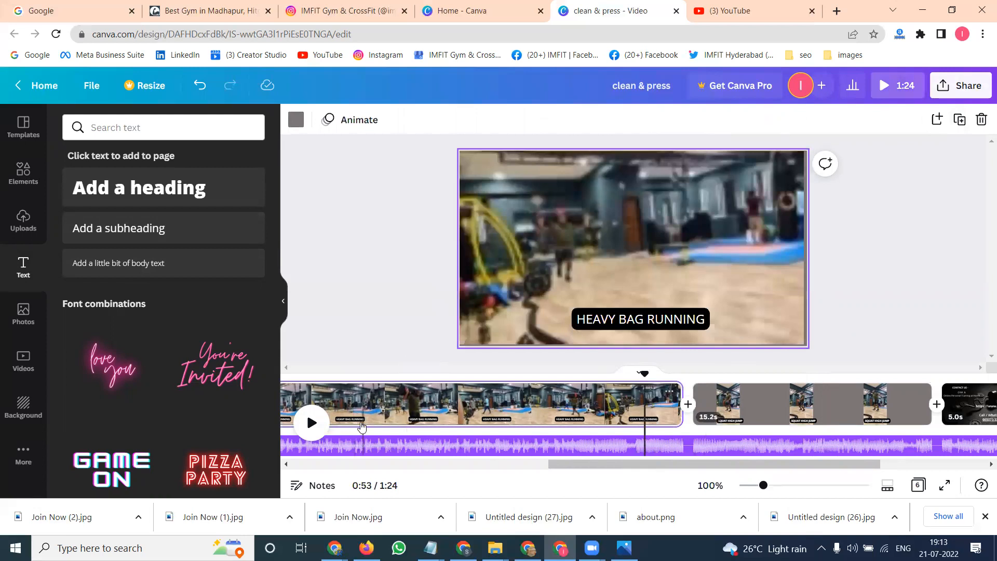
pyautogui.hscroll(-5, 353, 416)
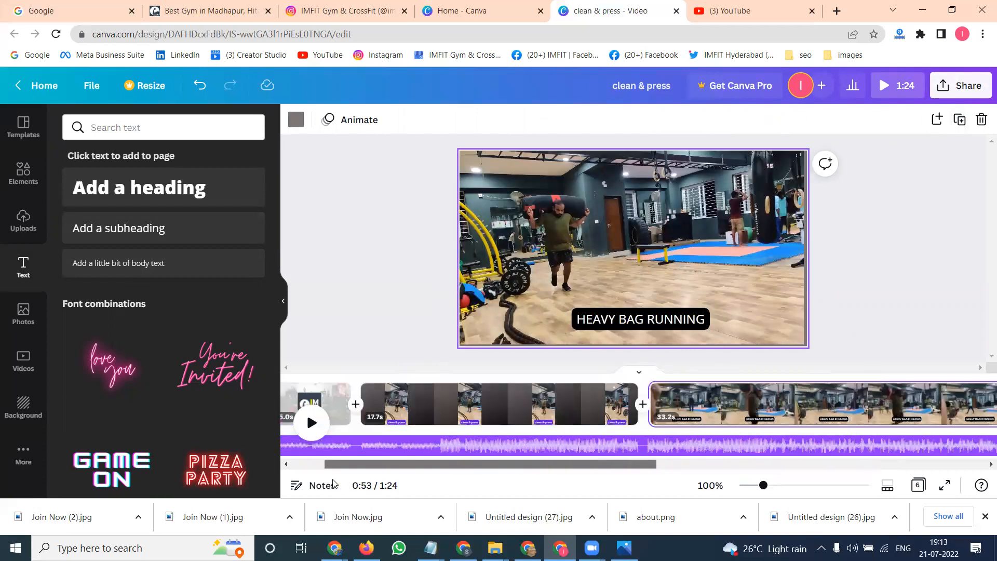
pyautogui.click(451, 411)
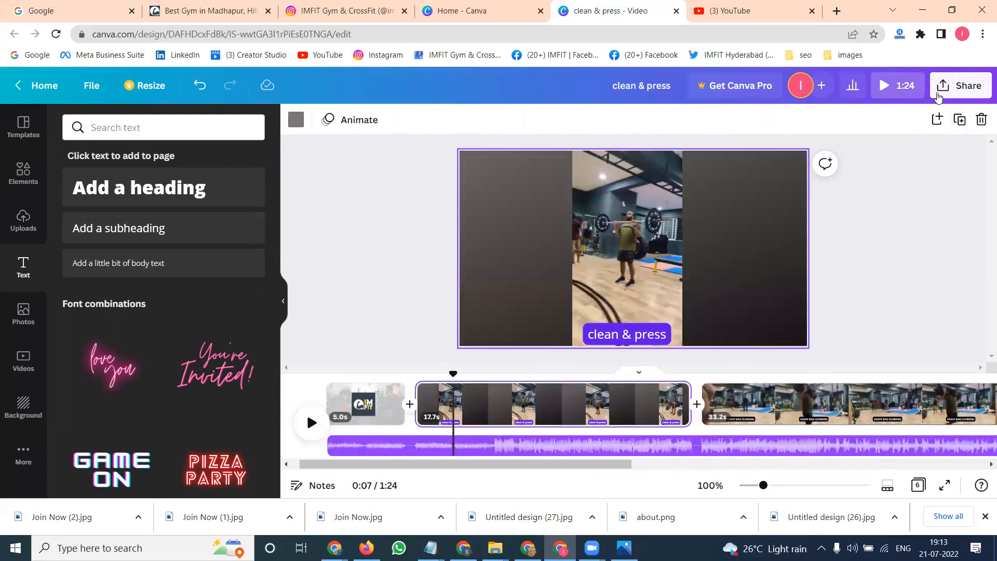
pyautogui.click(944, 88)
pyautogui.click(772, 399)
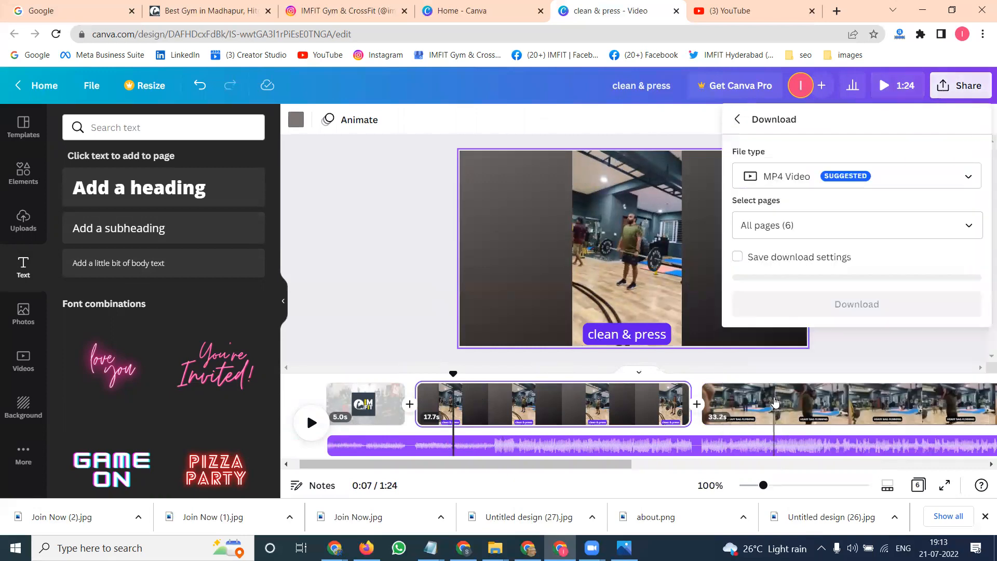
# - Download the design as an MP4 and open the downloaded clean & press.mp4 file from the browser's downloads
pyautogui.click(811, 302)
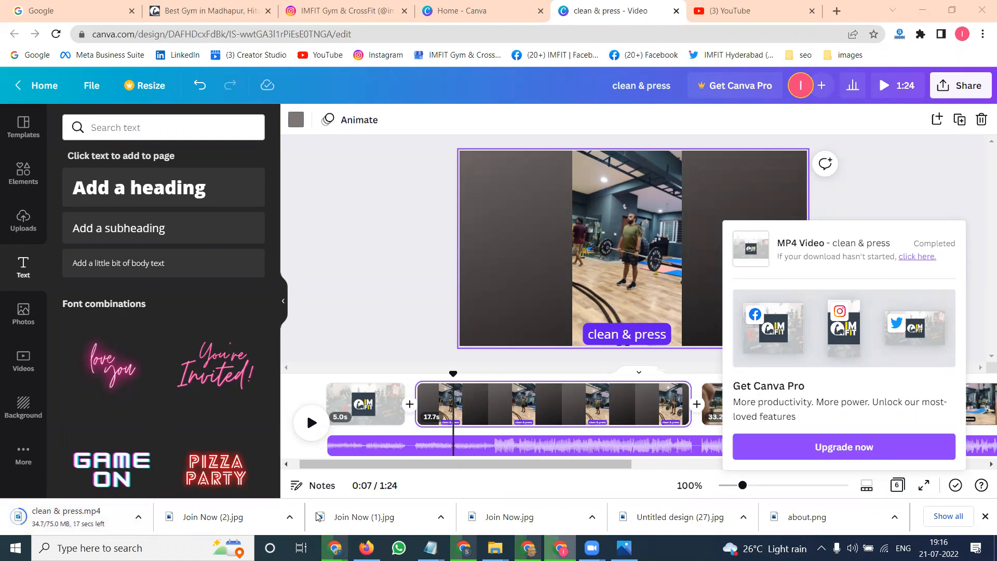
pyautogui.hotkey('ctrl', 'j')
pyautogui.click(372, 163)
# - Play back the downloaded video, adjusting the volume and scrubbing through it, then close the player
pyautogui.click(30, 526)
pyautogui.click(58, 483)
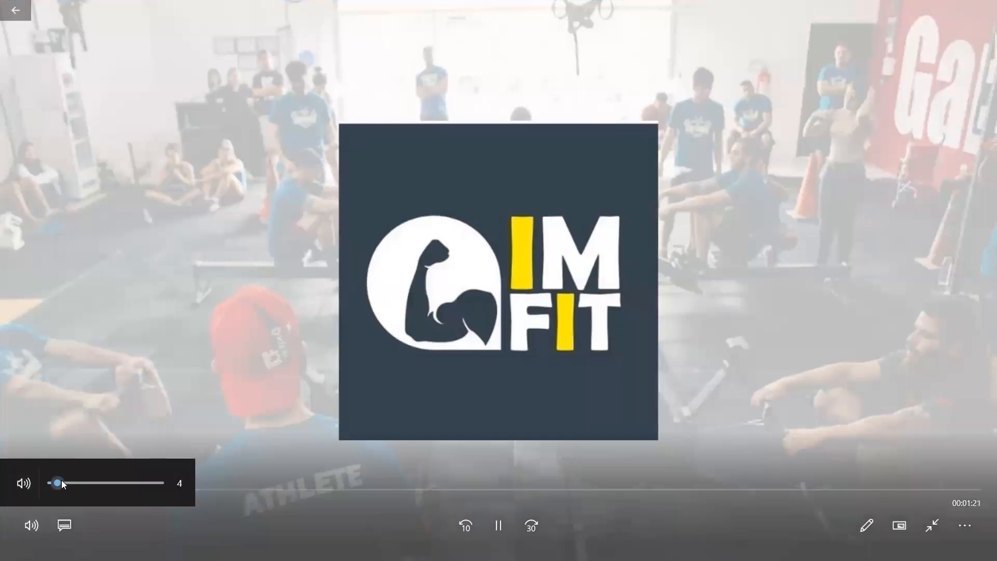
pyautogui.moveTo(62, 481); pyautogui.dragTo(41, 481)
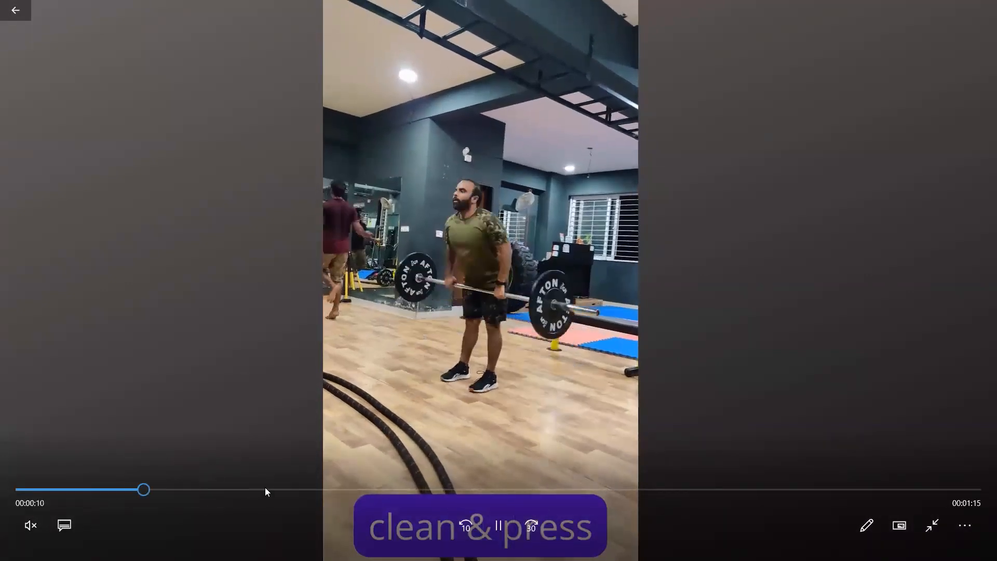
pyautogui.click(265, 487)
pyautogui.click(328, 489)
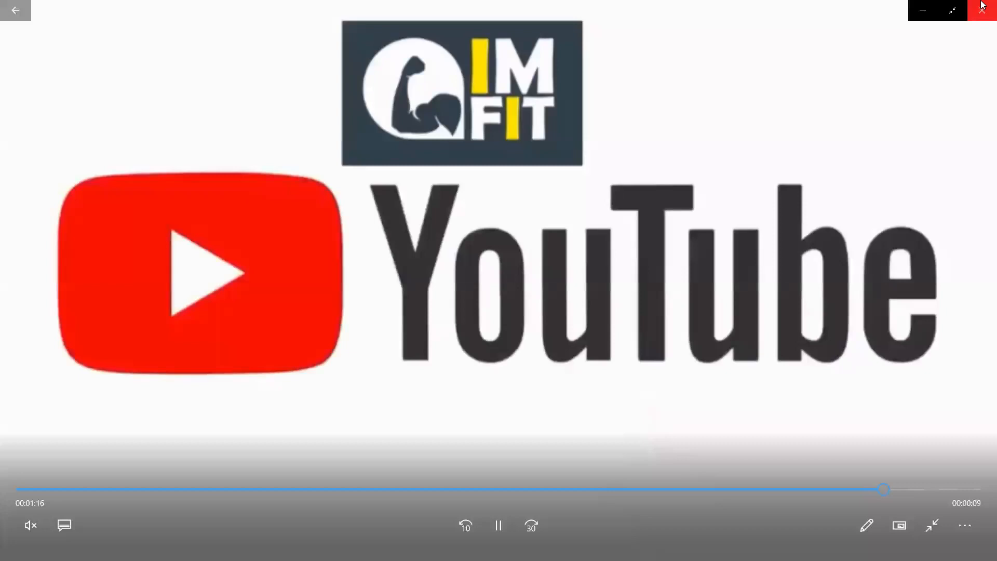
pyautogui.click(982, 7)
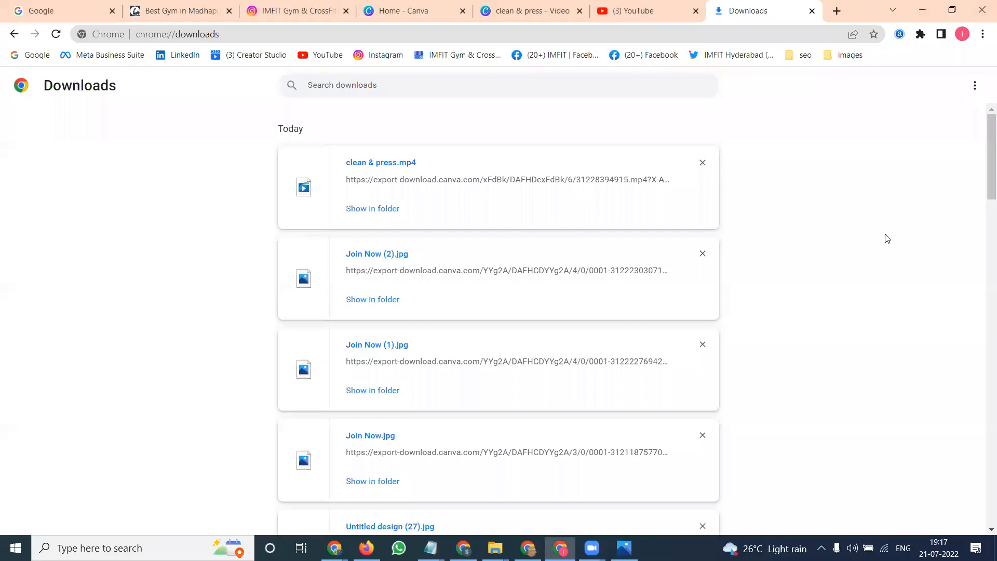
# - Add the uploaded IMFIT logo image to the top-right corner of the clean & press clip and resize it
pyautogui.click(556, 17)
pyautogui.click(466, 442)
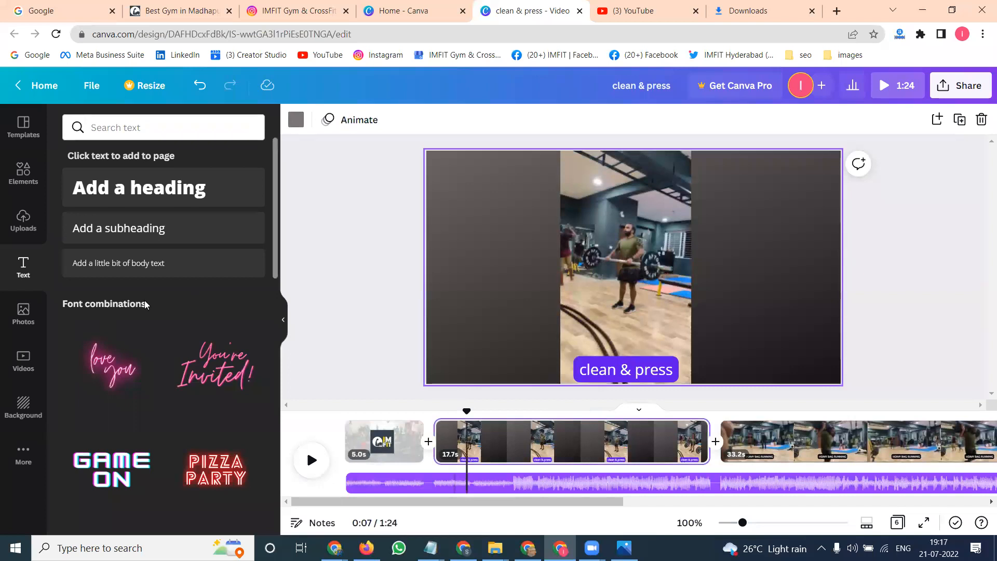
pyautogui.click(24, 222)
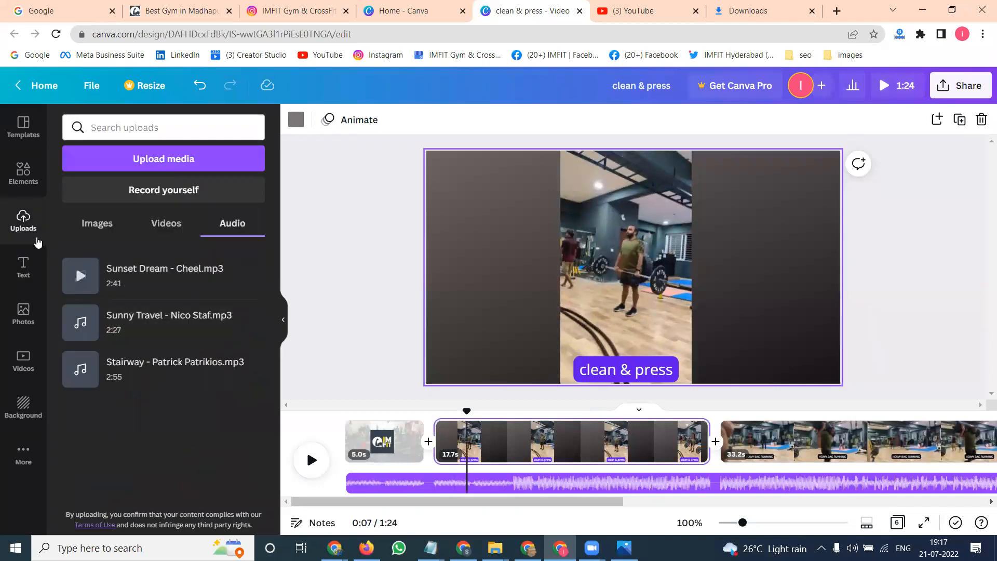
pyautogui.click(167, 223)
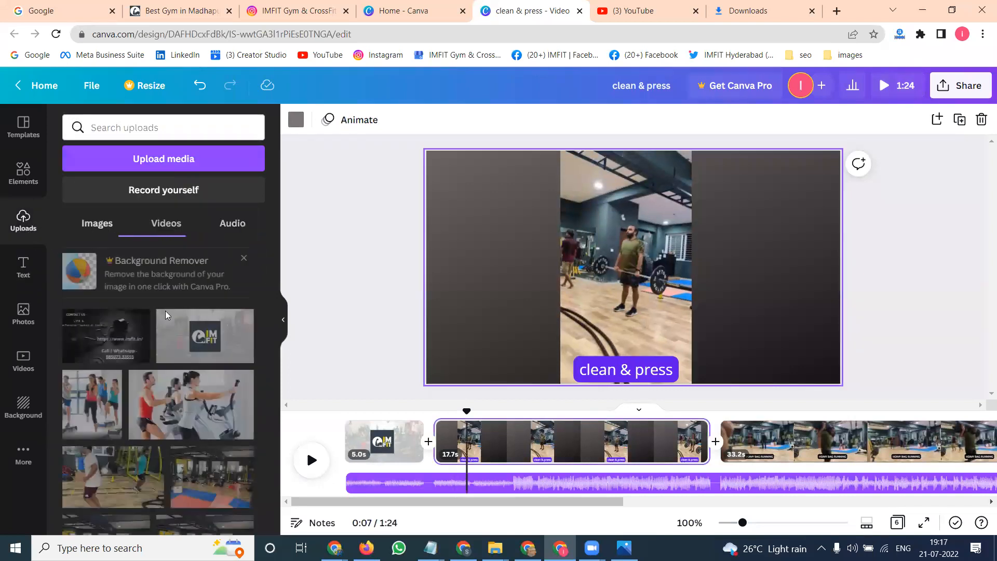
pyautogui.scroll(-12, 178, 369)
pyautogui.scroll(-10, 178, 370)
pyautogui.scroll(2, 178, 370)
pyautogui.click(104, 385)
pyautogui.moveTo(576, 280); pyautogui.dragTo(753, 201)
pyautogui.moveTo(707, 267); pyautogui.dragTo(725, 248)
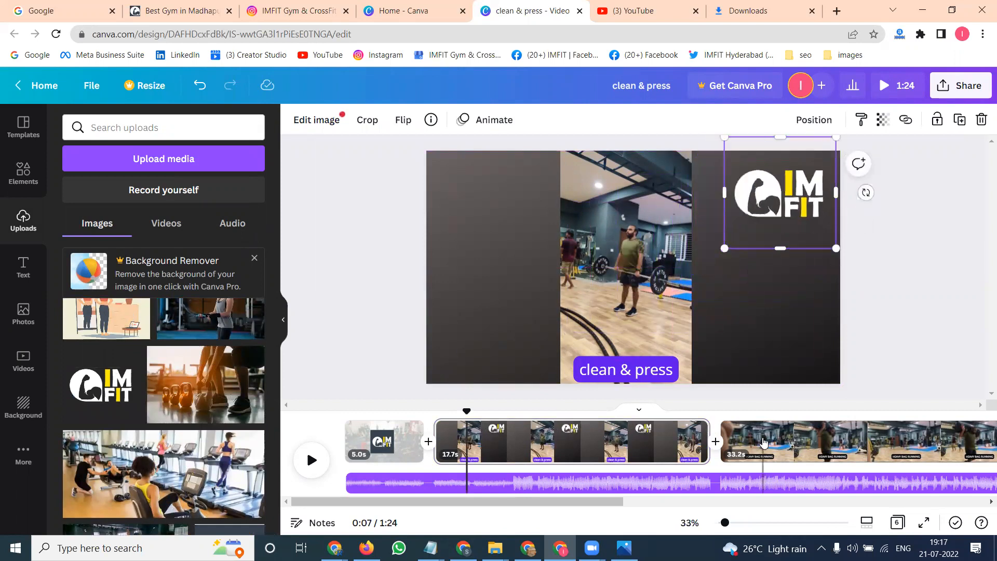
# - Add the IMFIT logo to the top-right corner of the heavy bag running clip and resize it
pyautogui.click(763, 442)
pyautogui.click(104, 385)
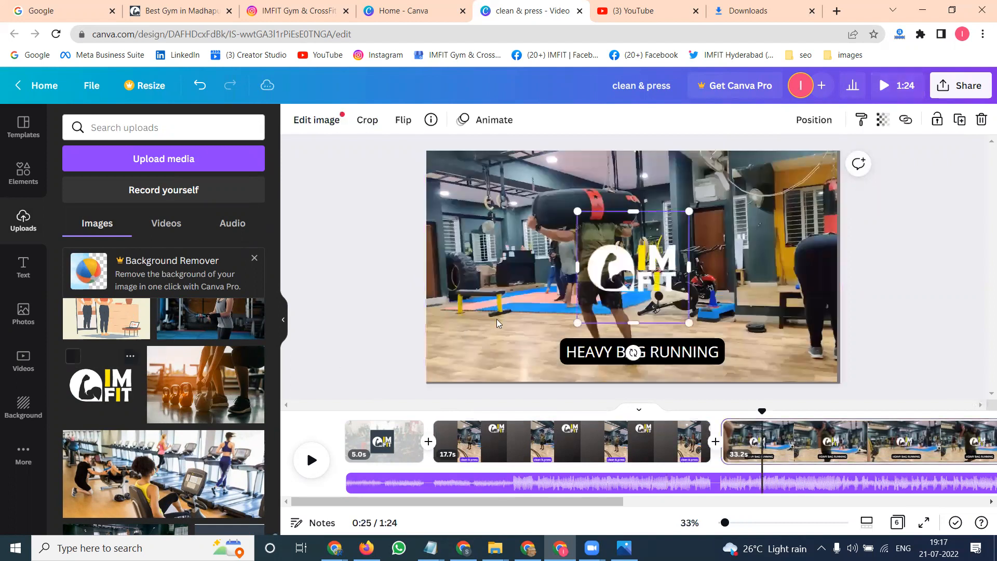
pyautogui.moveTo(614, 282); pyautogui.dragTo(736, 208)
pyautogui.moveTo(700, 248); pyautogui.dragTo(766, 231)
# - Add the IMFIT logo to the top-right corner of the squat high jump clip
pyautogui.click(902, 441)
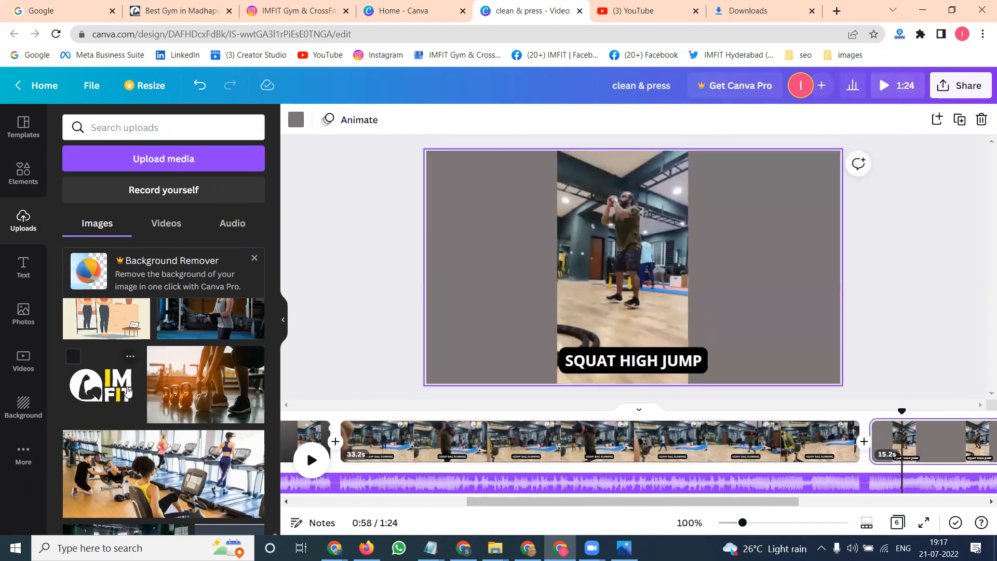
pyautogui.click(128, 391)
pyautogui.moveTo(626, 278); pyautogui.dragTo(785, 181)
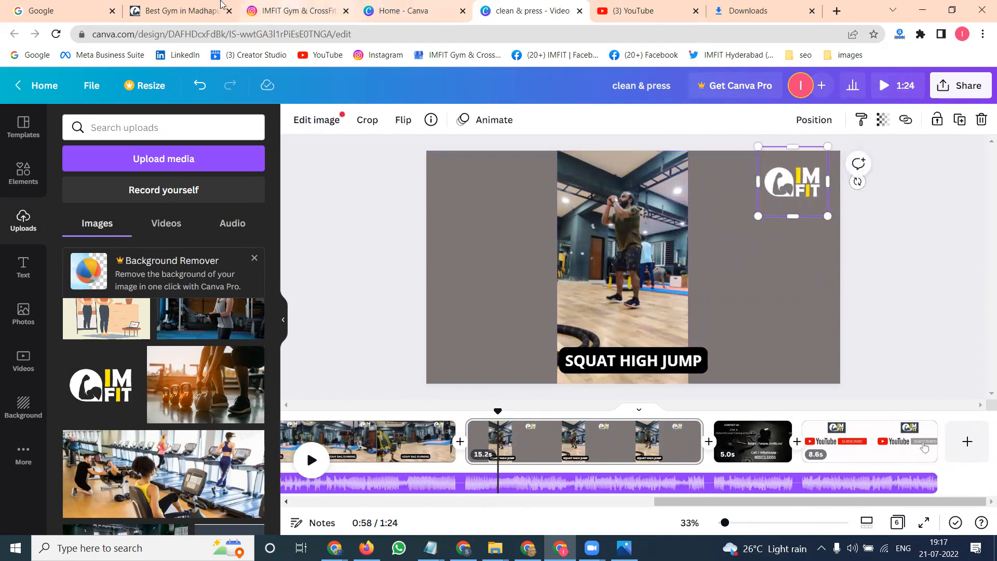
# - Copy the imfit.in web address and paste it as a subheading on the squat clip, placing it at the bottom right
pyautogui.click(188, 19)
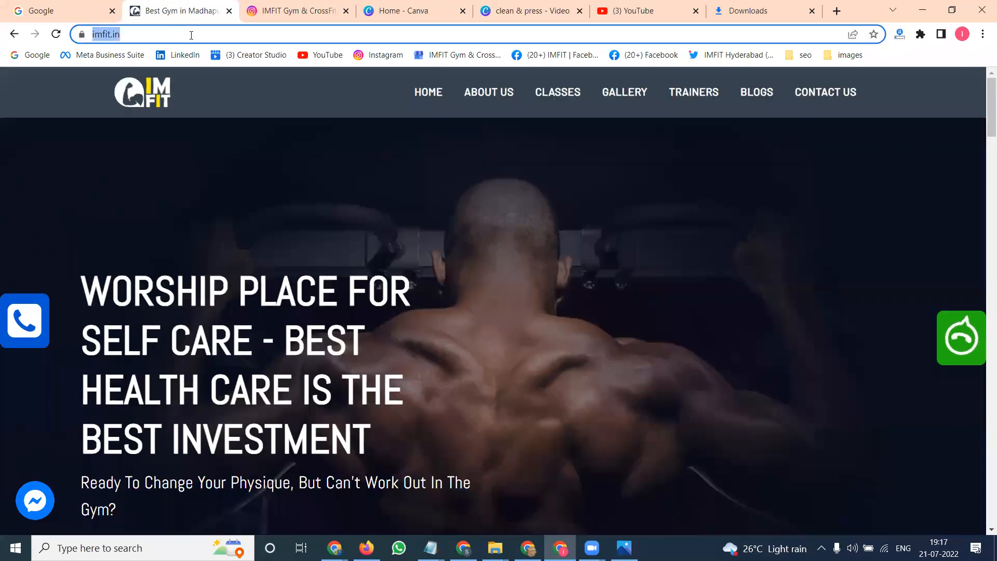
pyautogui.click(529, 13)
pyautogui.click(22, 268)
pyautogui.click(138, 231)
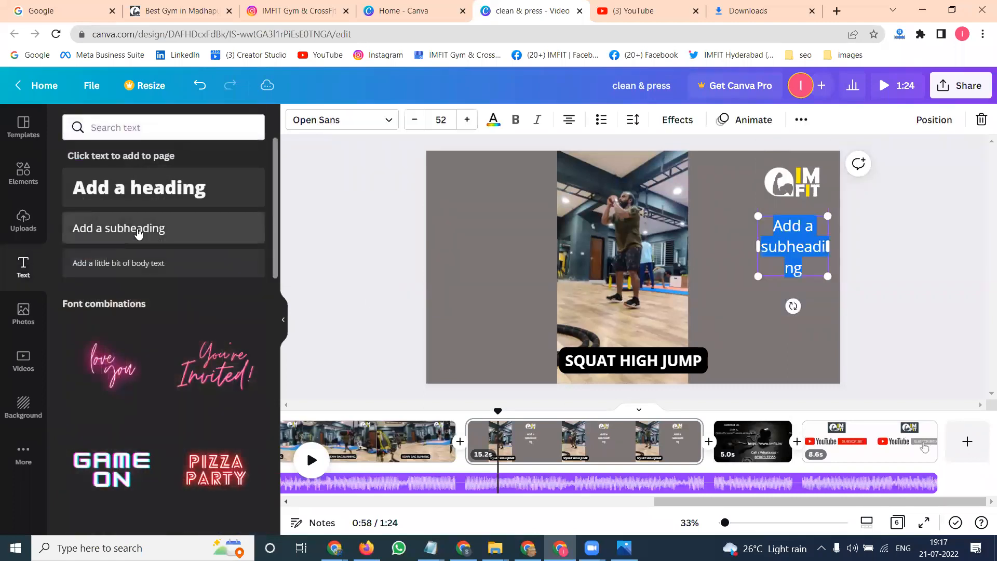
pyautogui.write('https://www.imfit.in/')
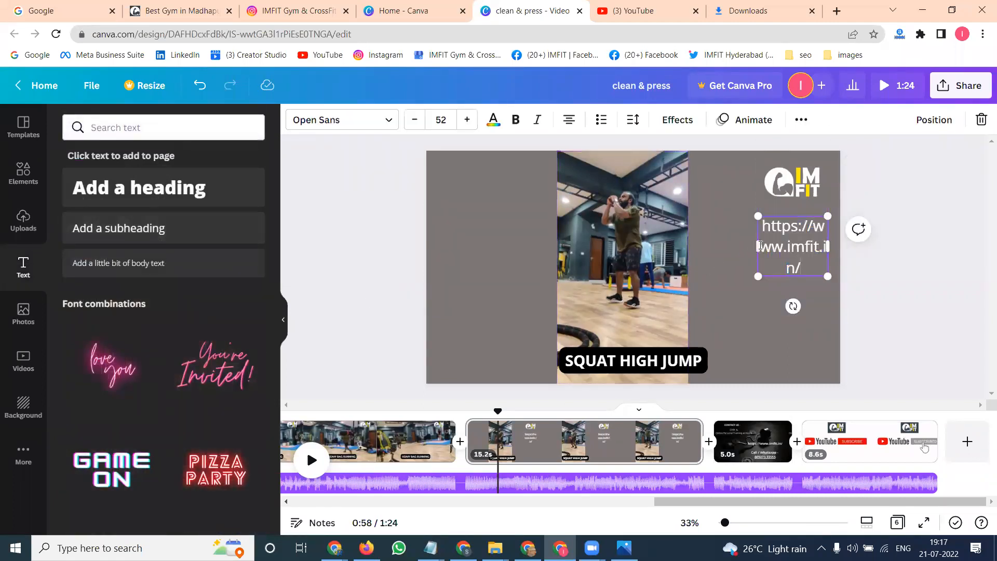
pyautogui.moveTo(755, 249); pyautogui.dragTo(674, 243)
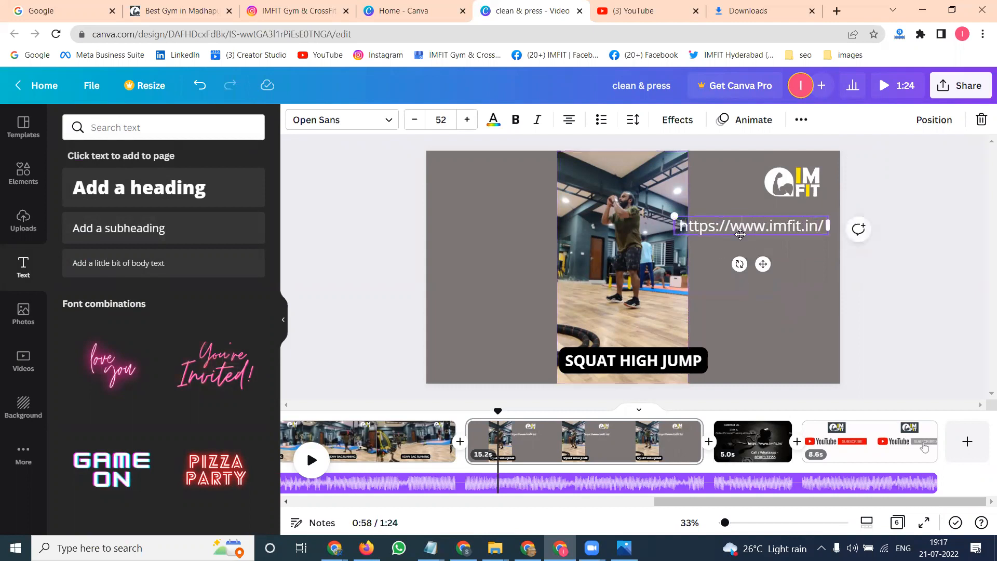
pyautogui.moveTo(733, 228); pyautogui.dragTo(719, 326)
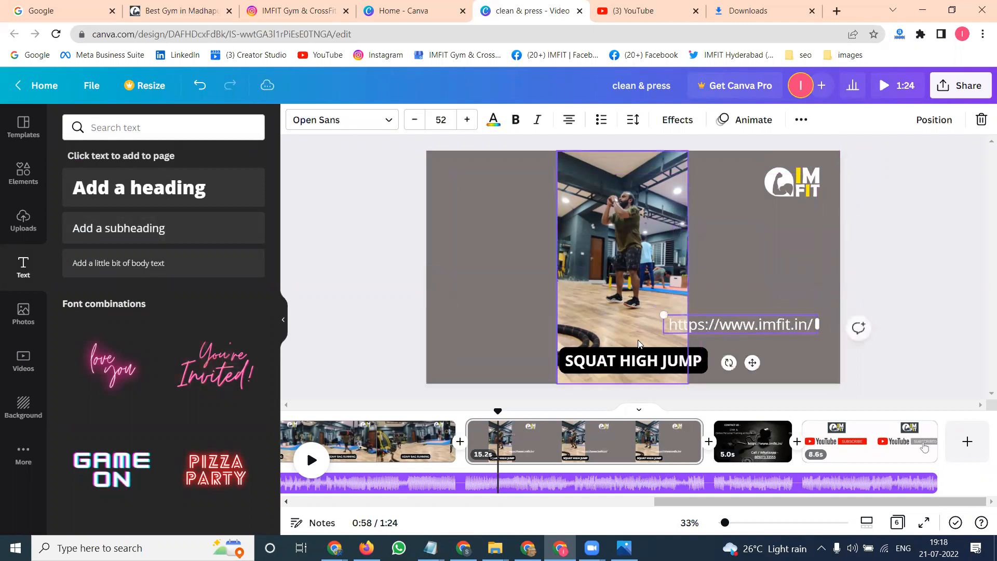
pyautogui.moveTo(611, 358); pyautogui.dragTo(517, 326)
pyautogui.moveTo(721, 325); pyautogui.dragTo(738, 361)
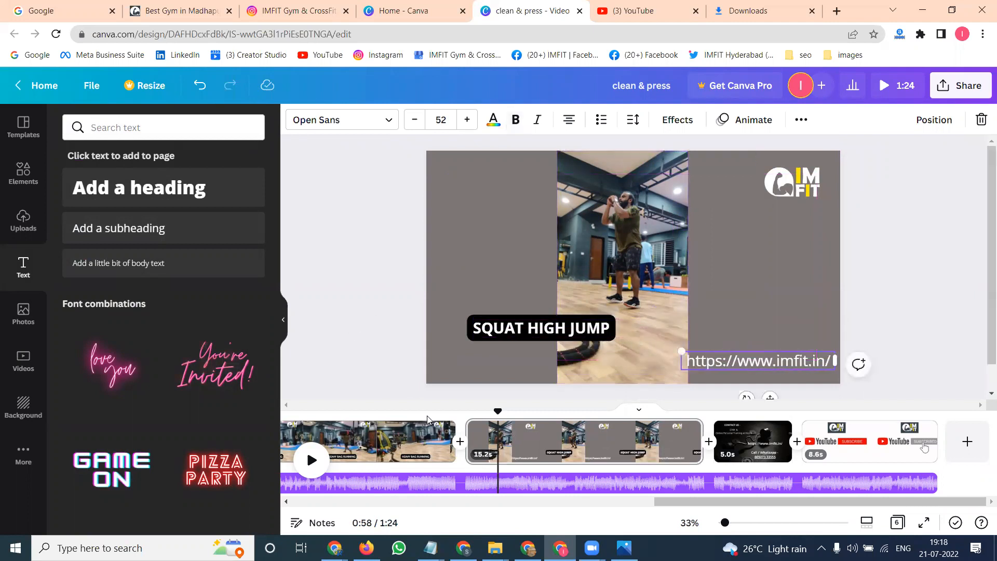
# - Paste the web address as a subheading on the heavy bag running clip, moving its caption left and the address bottom right
pyautogui.click(445, 442)
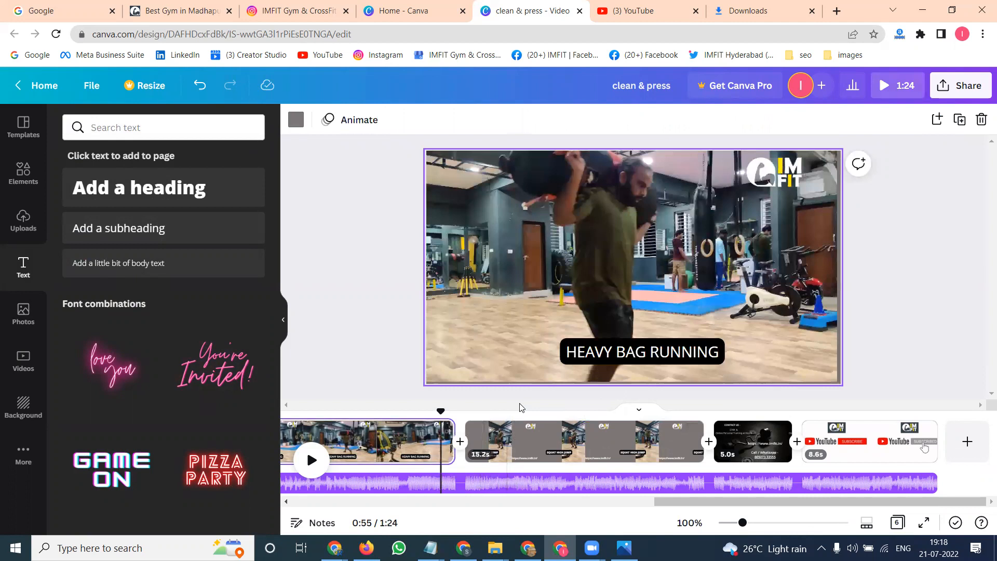
pyautogui.click(163, 227)
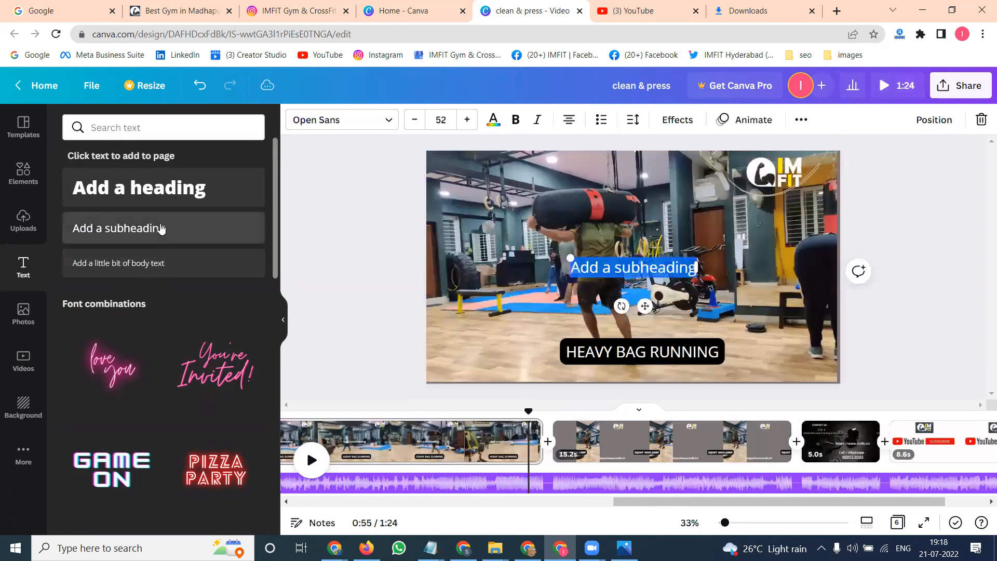
pyautogui.write('https://www.imfit.in/')
pyautogui.click(536, 283)
pyautogui.moveTo(606, 275); pyautogui.dragTo(552, 344)
pyautogui.moveTo(669, 337); pyautogui.dragTo(669, 355)
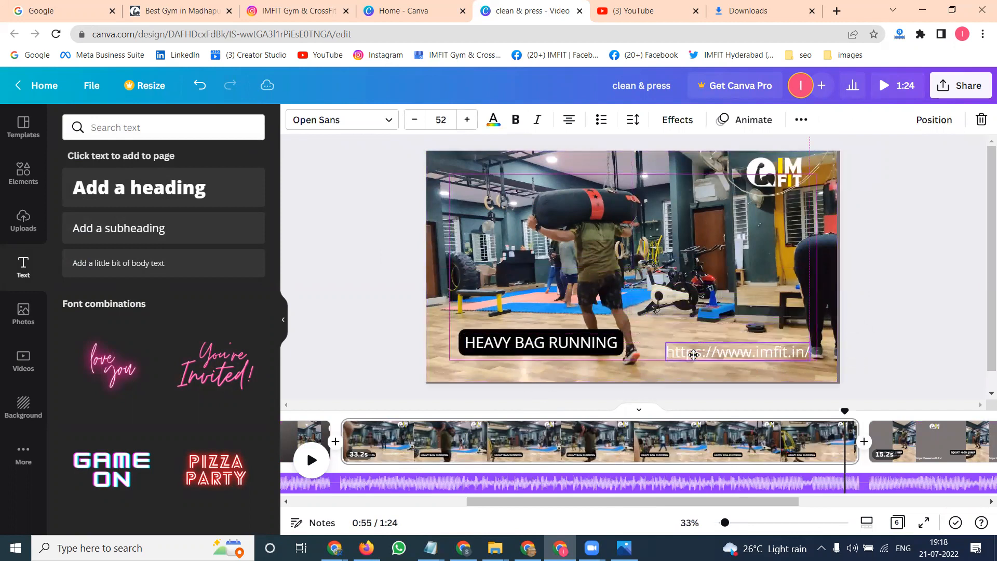
# - Paste the web address as a subheading on the clean & press clip at the bottom right, shifting the caption left
pyautogui.click(312, 431)
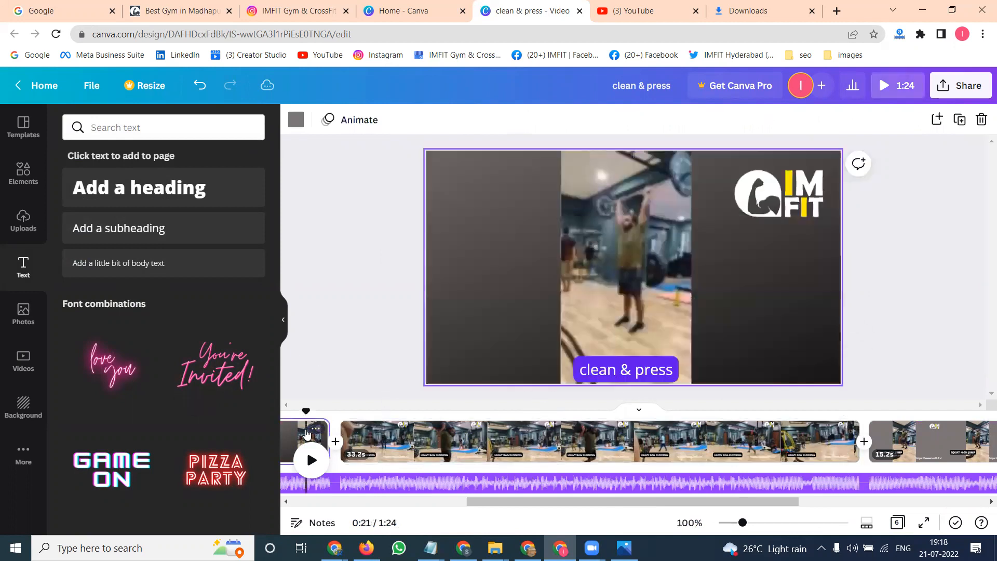
pyautogui.click(592, 368)
pyautogui.moveTo(617, 372); pyautogui.dragTo(532, 345)
pyautogui.click(159, 228)
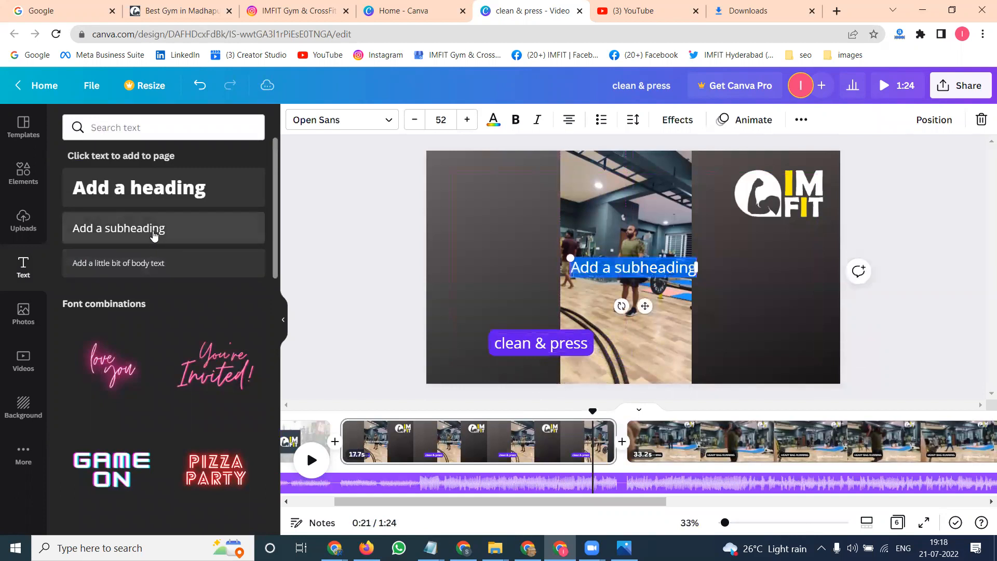
pyautogui.write('https://www.imfit.in/')
pyautogui.click(515, 264)
pyautogui.moveTo(630, 270); pyautogui.dragTo(722, 355)
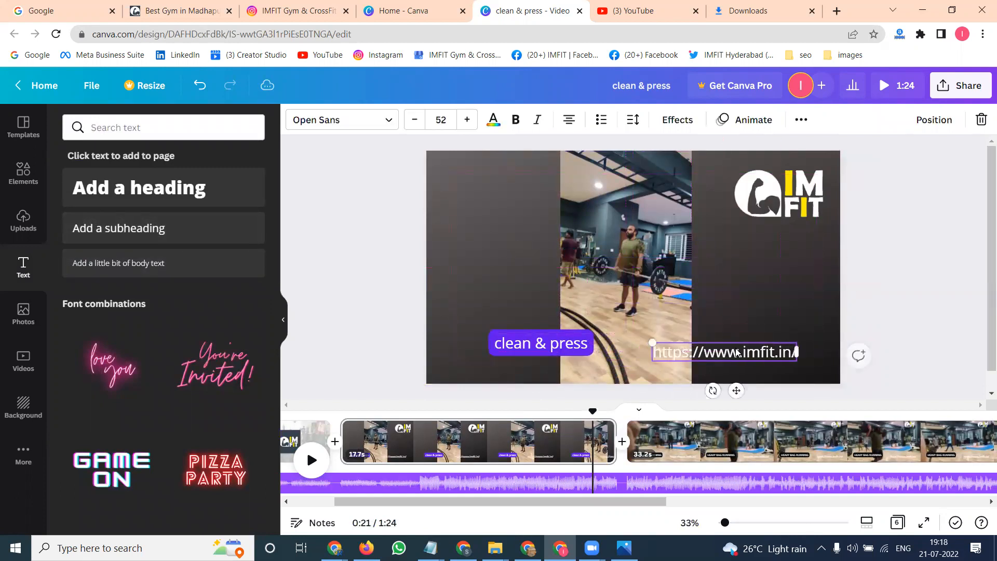
pyautogui.moveTo(539, 343); pyautogui.dragTo(537, 360)
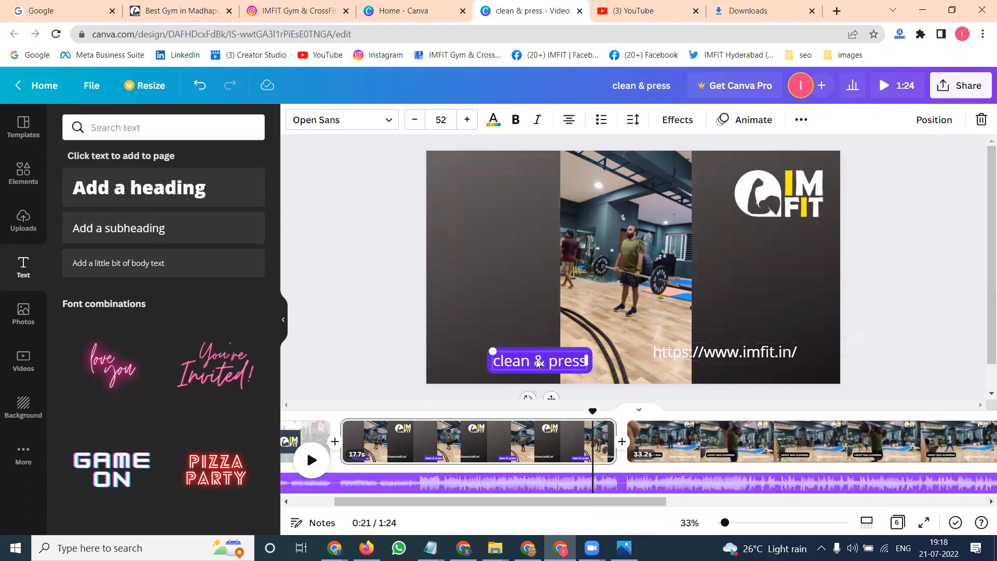
# - Reposition the web address, the video and the caption on the clean & press page so they sit side by side
pyautogui.click(887, 267)
pyautogui.moveTo(741, 353); pyautogui.dragTo(770, 361)
pyautogui.moveTo(660, 287); pyautogui.dragTo(643, 285)
pyautogui.click(949, 265)
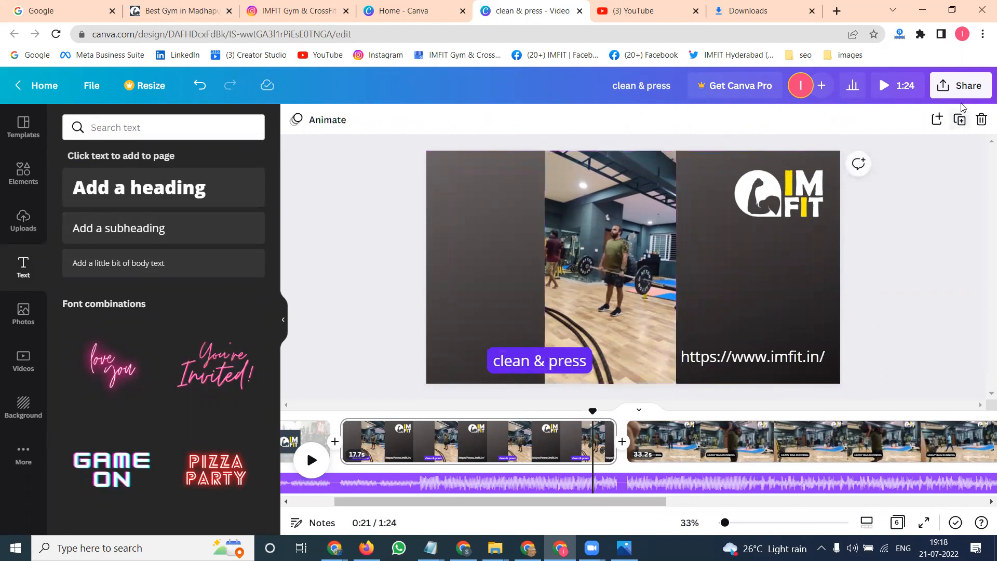
pyautogui.moveTo(540, 364); pyautogui.dragTo(587, 364)
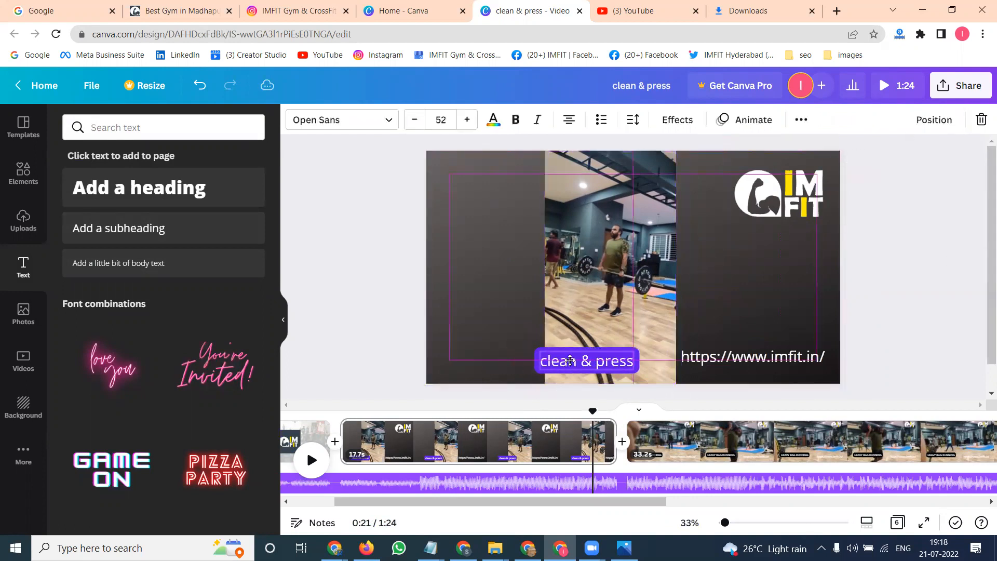
# - Move the HEAVY BAG RUNNING caption down to the bottom edge of its clip
pyautogui.click(671, 447)
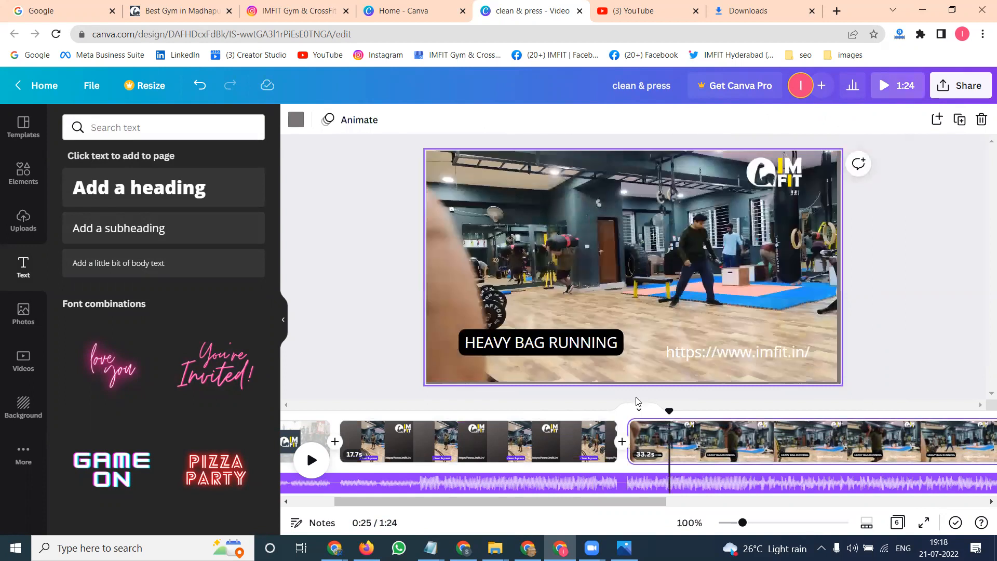
pyautogui.click(591, 354)
pyautogui.moveTo(575, 347); pyautogui.dragTo(590, 363)
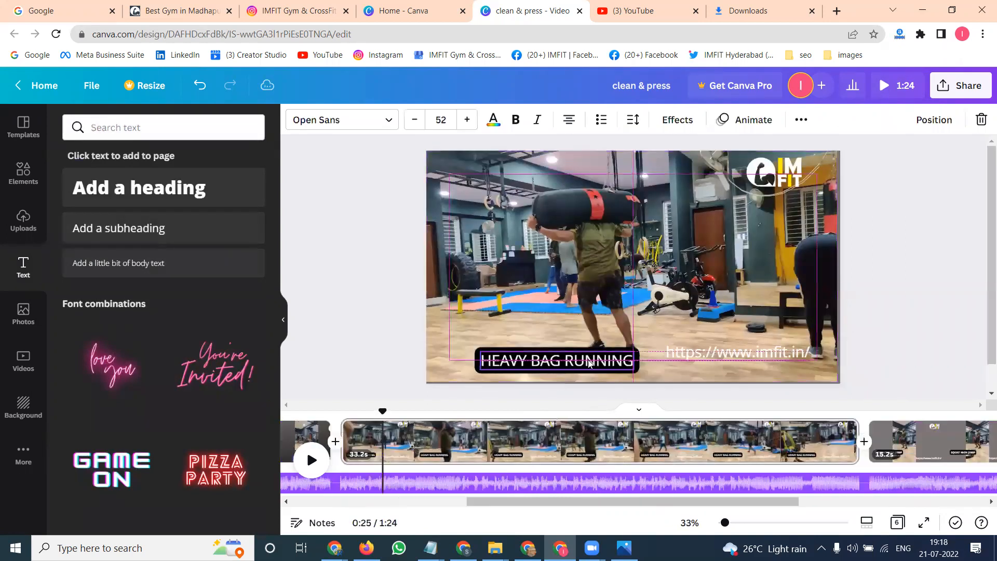
# - Move the SQUAT HIGH JUMP caption down to the bottom, beside the web address
pyautogui.click(919, 442)
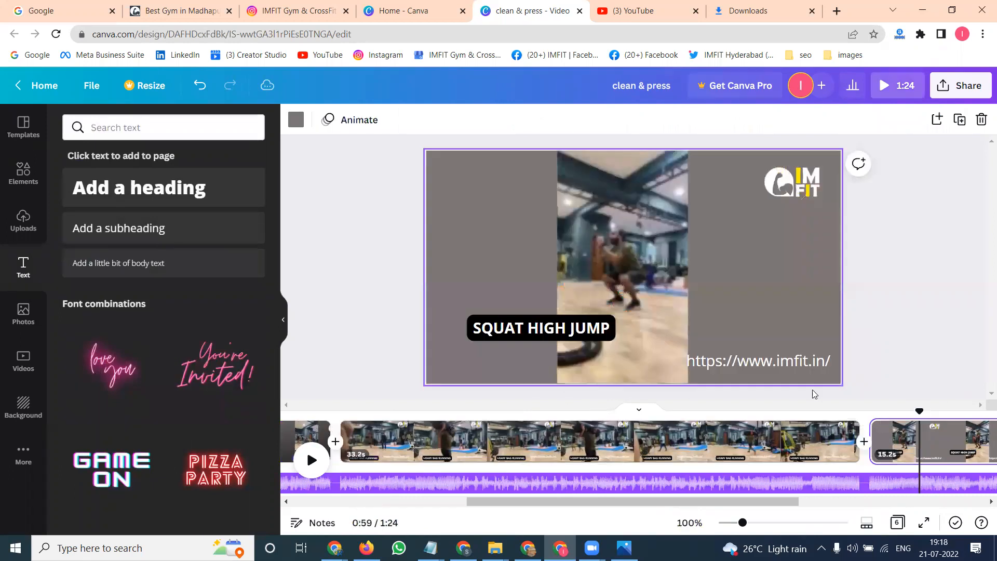
pyautogui.click(653, 304)
pyautogui.moveTo(638, 305); pyautogui.dragTo(648, 350)
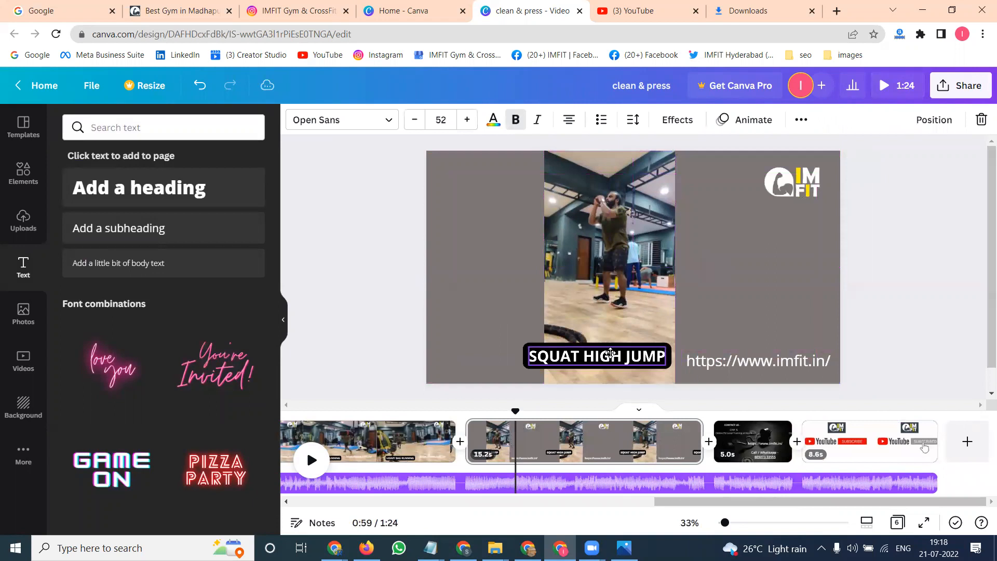
pyautogui.click(935, 260)
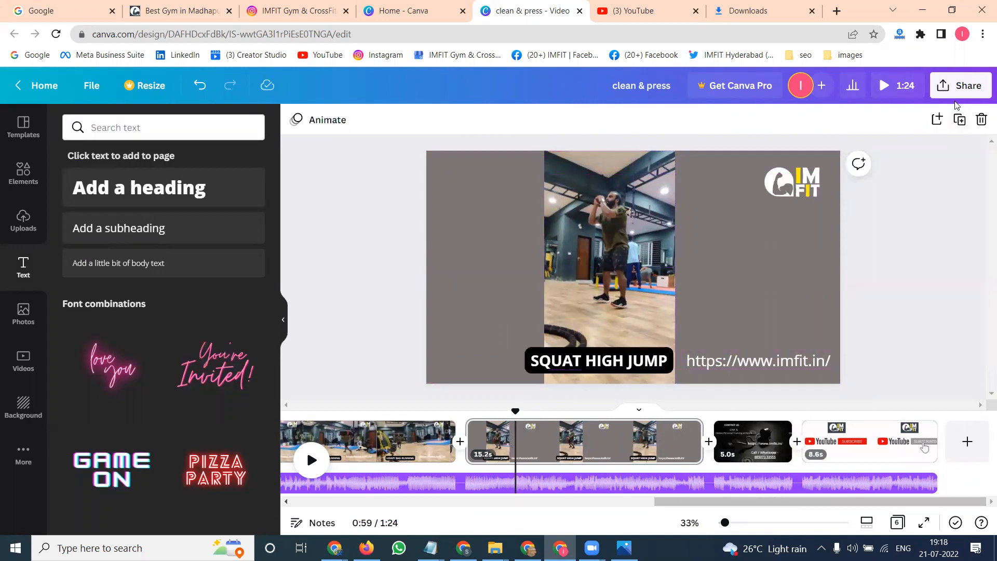
# - Download the updated design again as an MP4 video of all six pages
pyautogui.click(958, 89)
pyautogui.click(830, 399)
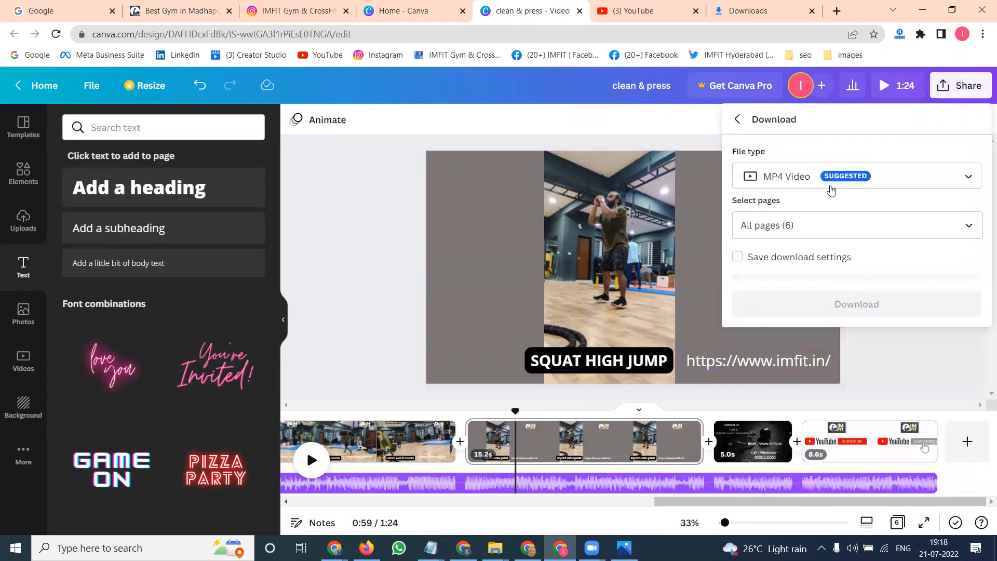
pyautogui.click(831, 190)
pyautogui.click(844, 286)
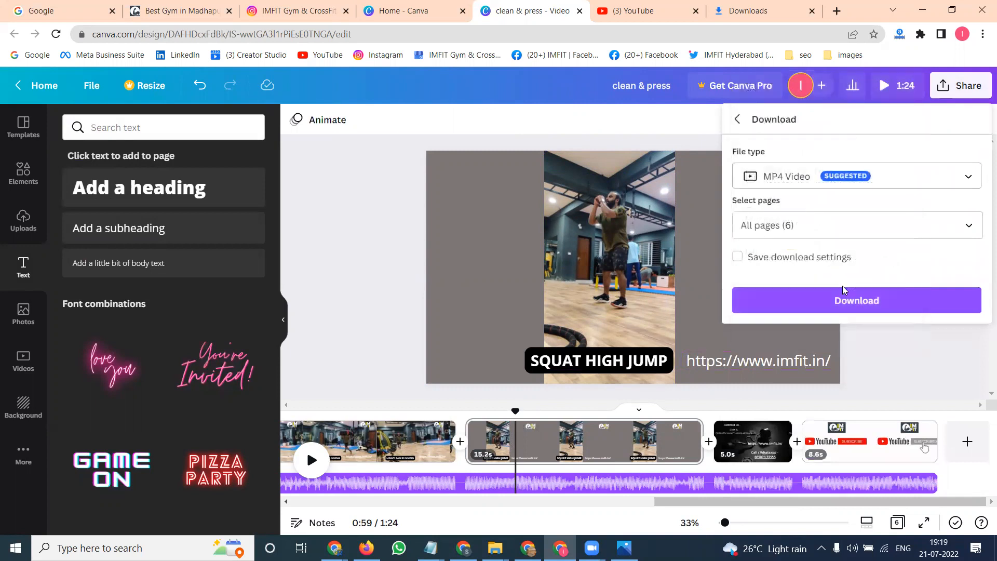
pyautogui.click(844, 294)
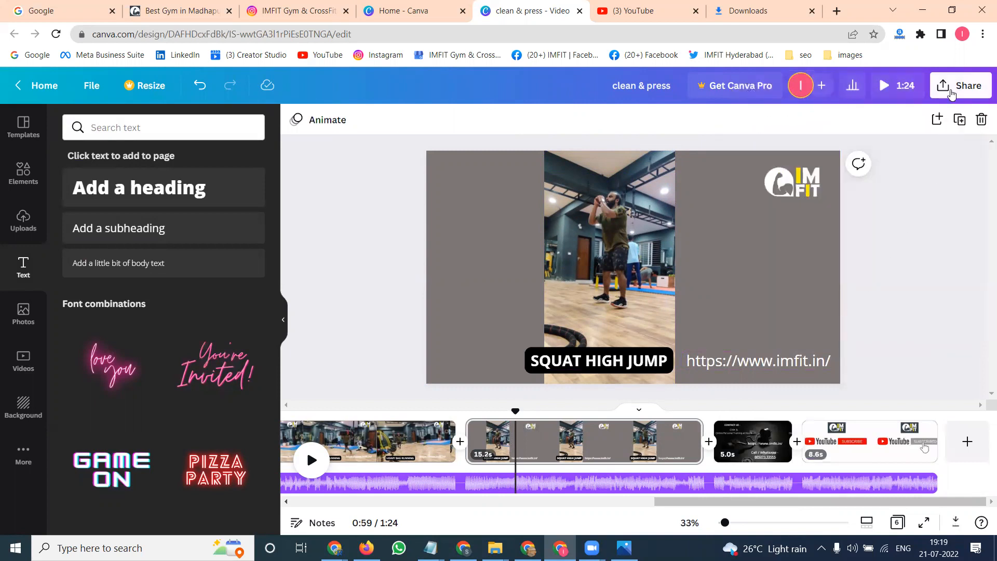
# - Download the design once more as an MP4 video
pyautogui.click(952, 94)
pyautogui.click(778, 410)
pyautogui.click(820, 297)
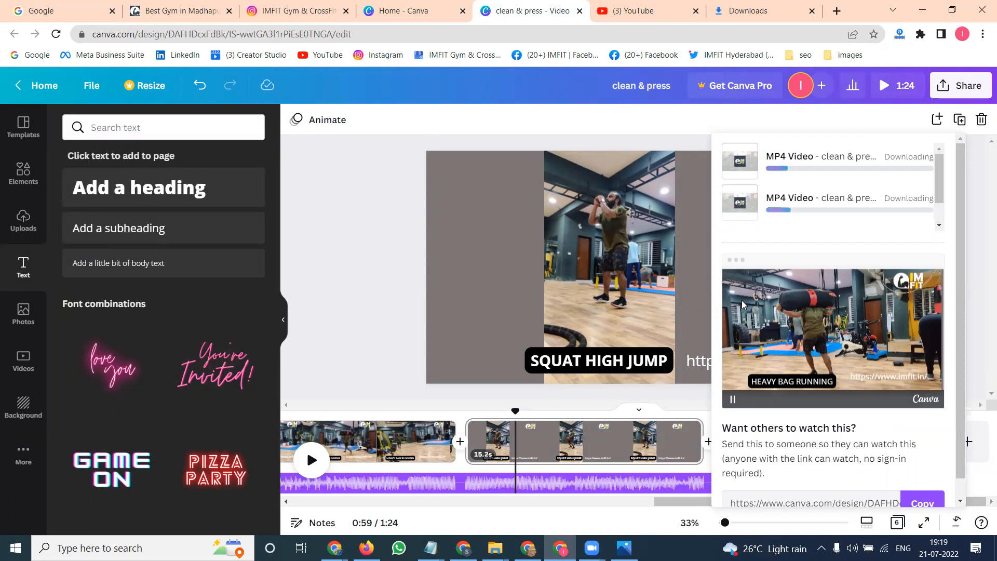
# - Switch from the Canva home tab to the other browser window showing a YouTube channel's uploaded videos
pyautogui.click(428, 7)
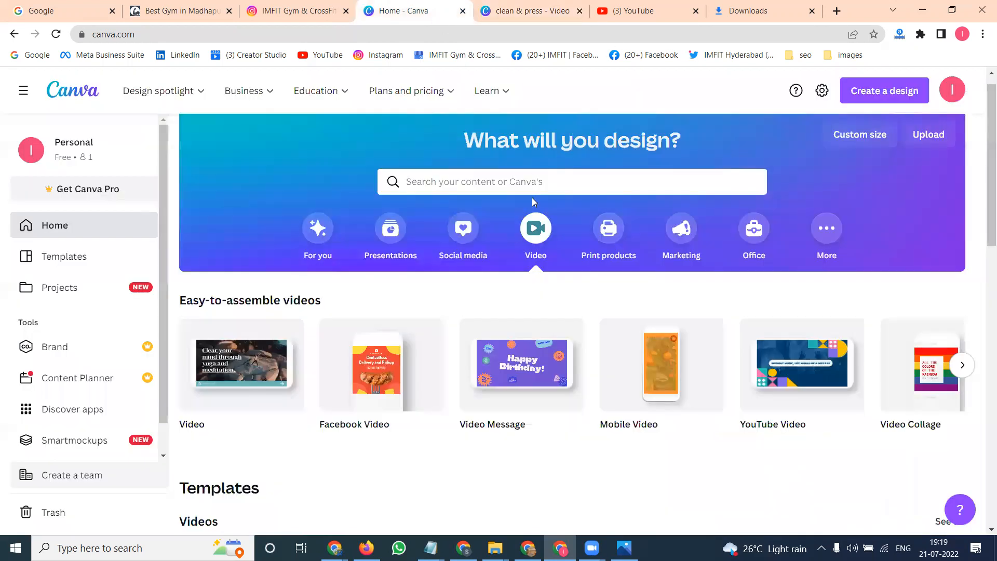
pyautogui.moveTo(264, 381)
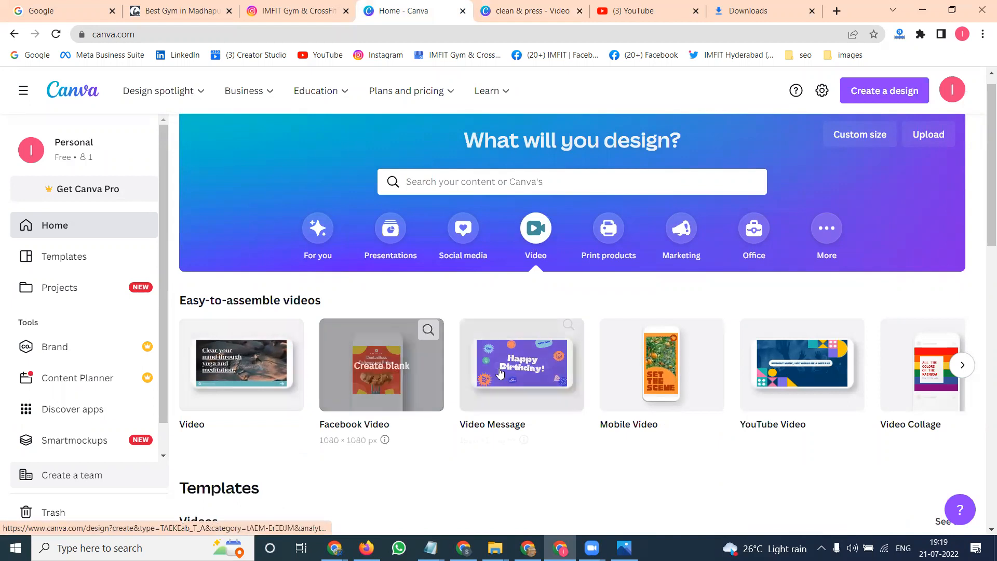
pyautogui.moveTo(804, 372)
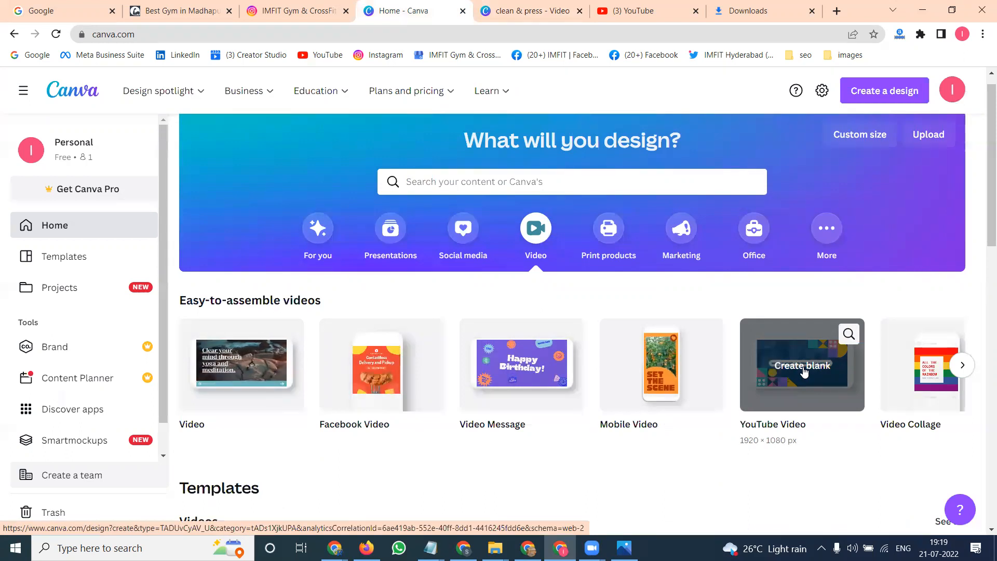
pyautogui.click(335, 548)
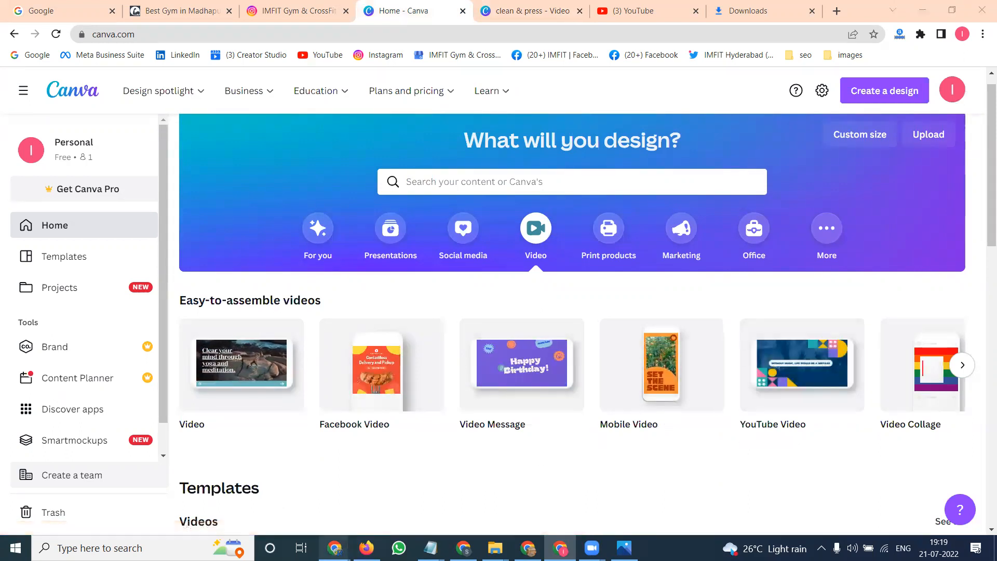
pyautogui.click(405, 496)
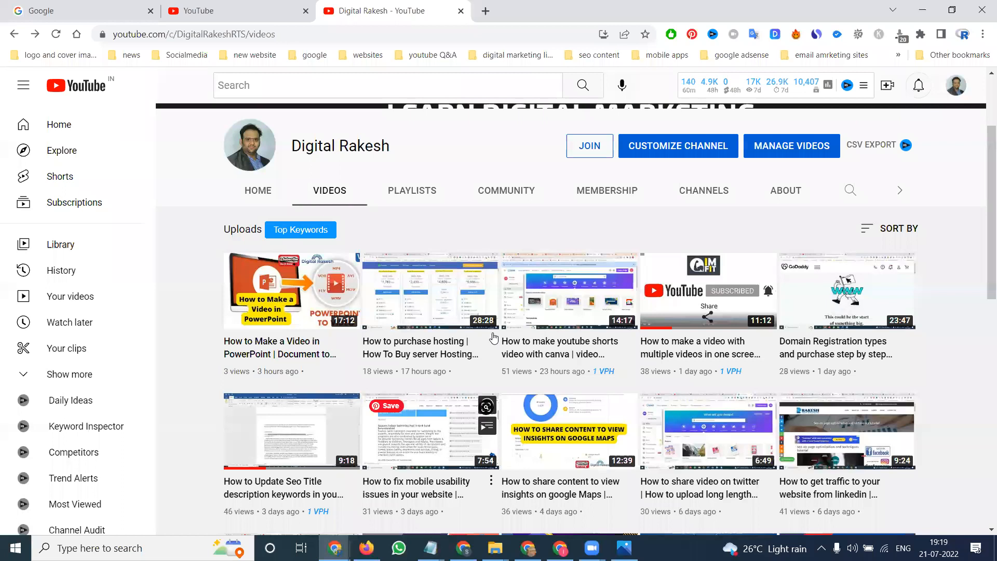